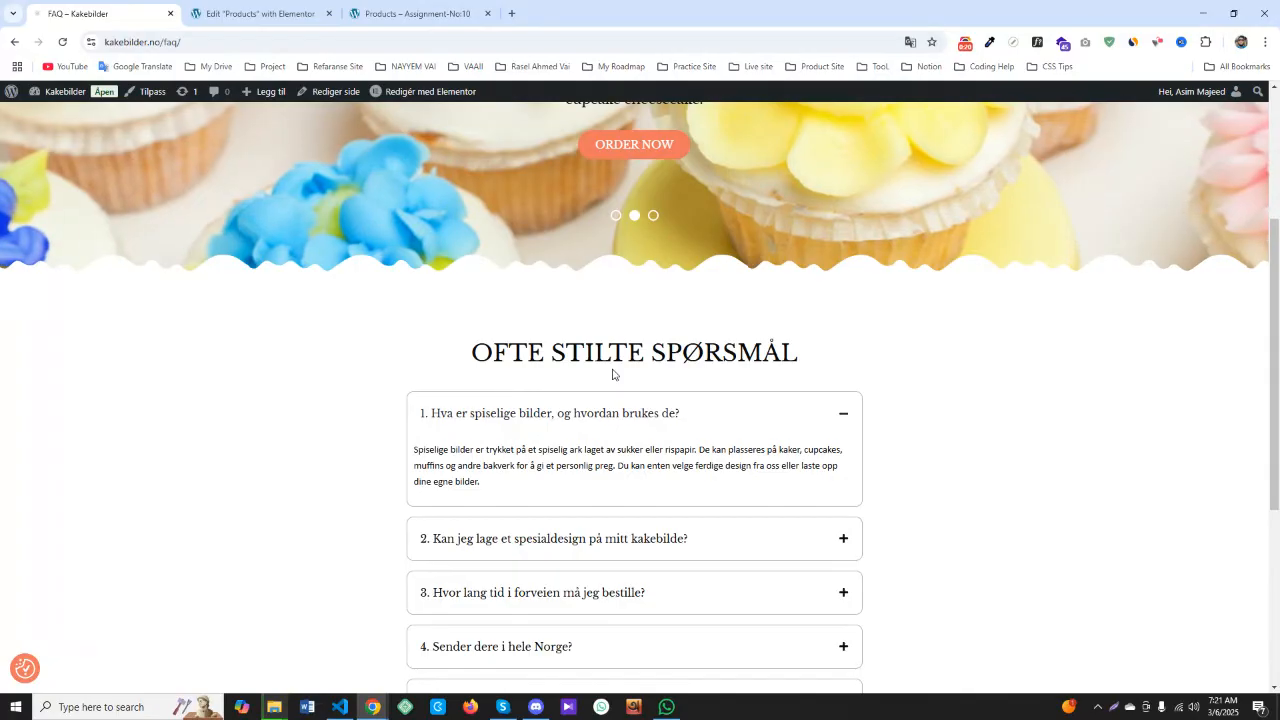
Examine the FAQ accordion under OFTE STILTE SPØRSMÅL and test collapsing and expanding the first question
{"action": "scroll", "coordinate": [611, 372], "scroll_direction": "down", "scroll_amount": 1}
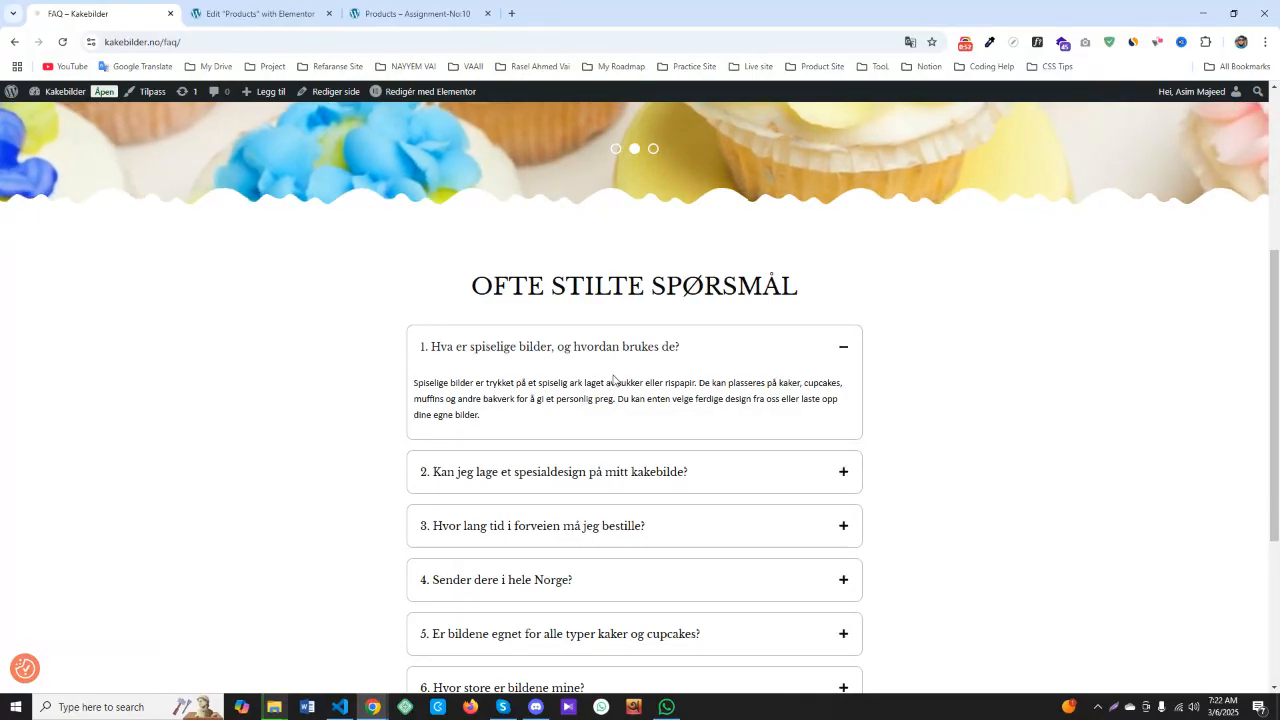
{"action": "scroll", "coordinate": [613, 377], "scroll_direction": "down", "scroll_amount": 1}
{"action": "scroll", "coordinate": [613, 380], "scroll_direction": "down", "scroll_amount": 1}
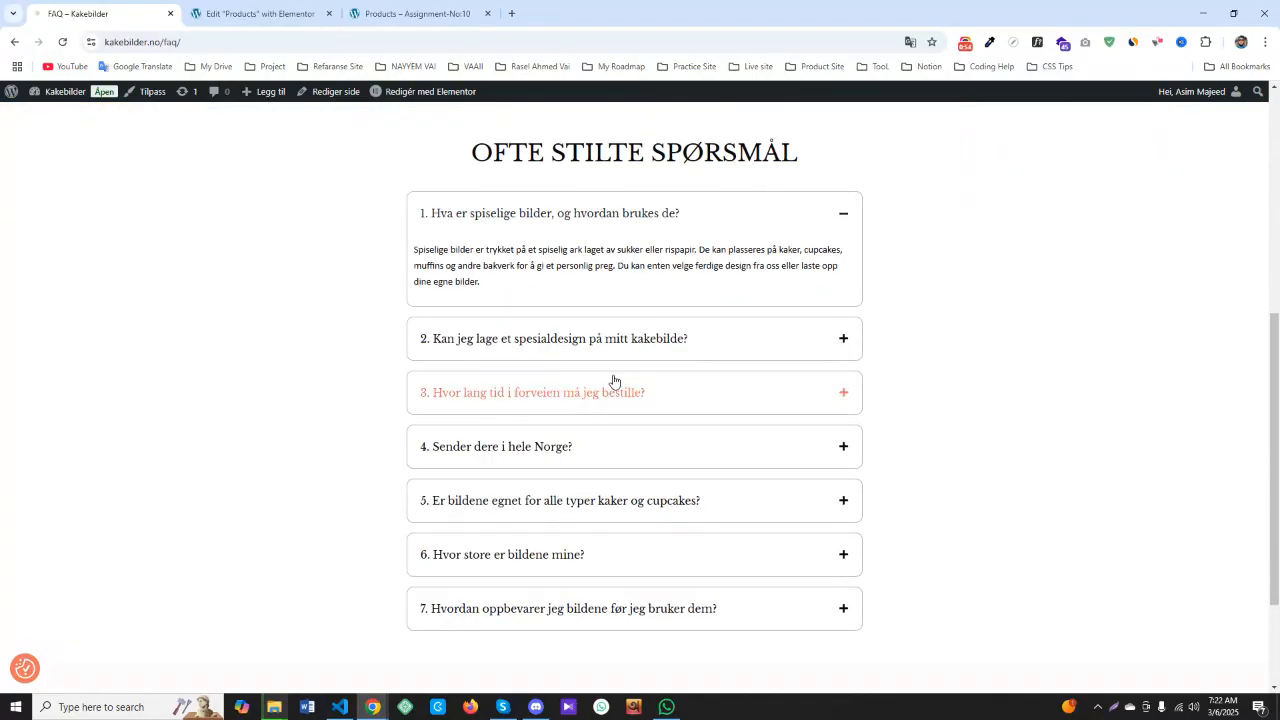
{"action": "scroll", "coordinate": [613, 380], "scroll_direction": "up", "scroll_amount": 3}
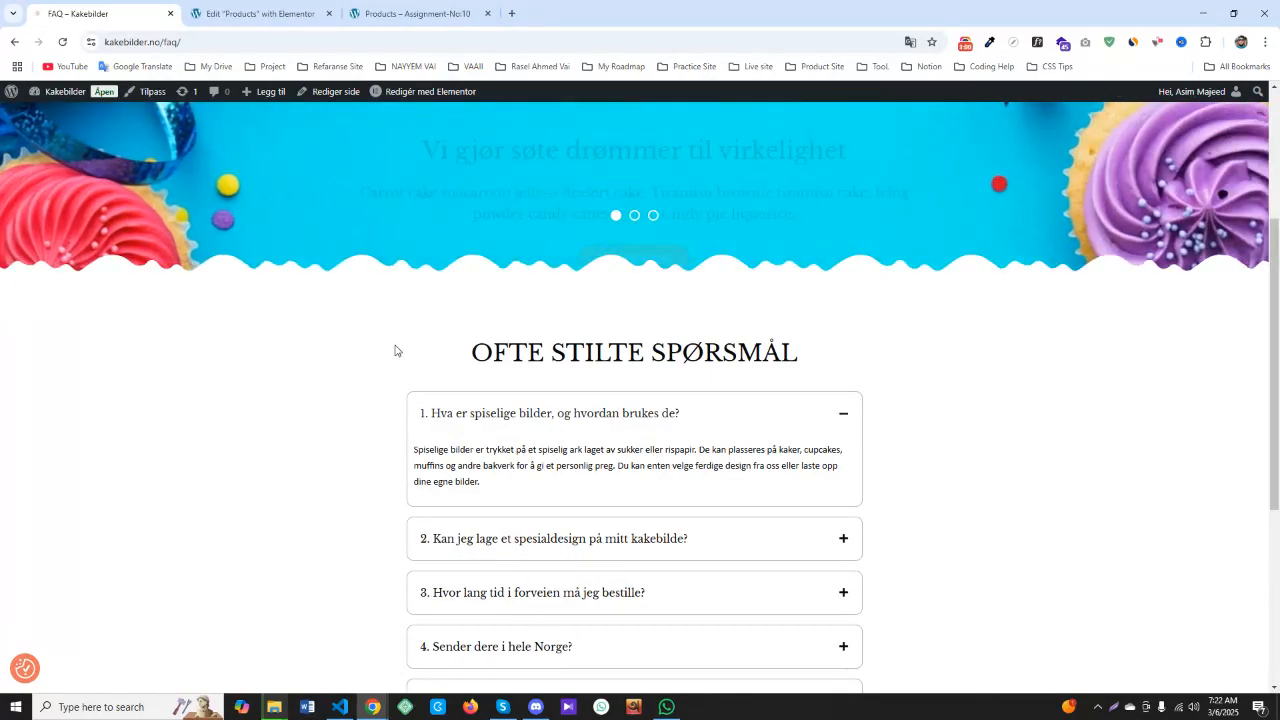
{"action": "scroll", "coordinate": [395, 350], "scroll_direction": "down", "scroll_amount": 1}
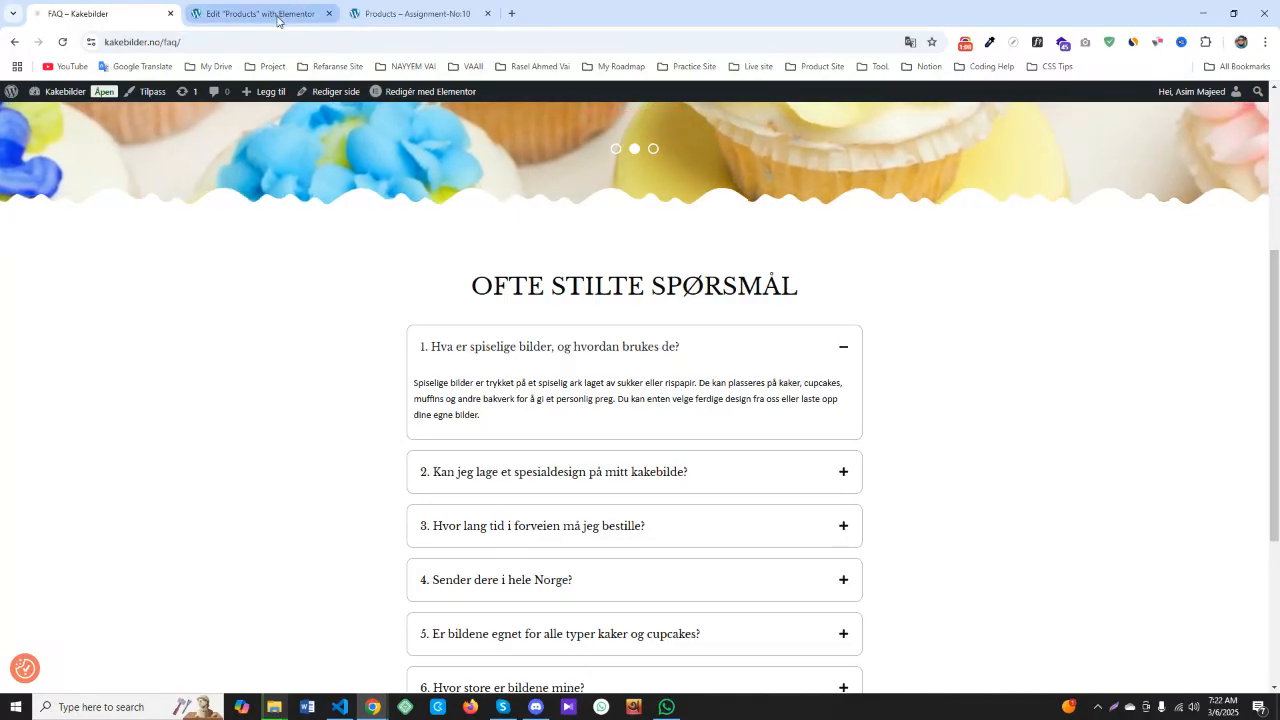
{"action": "scroll", "coordinate": [404, 280], "scroll_direction": "down", "scroll_amount": 1}
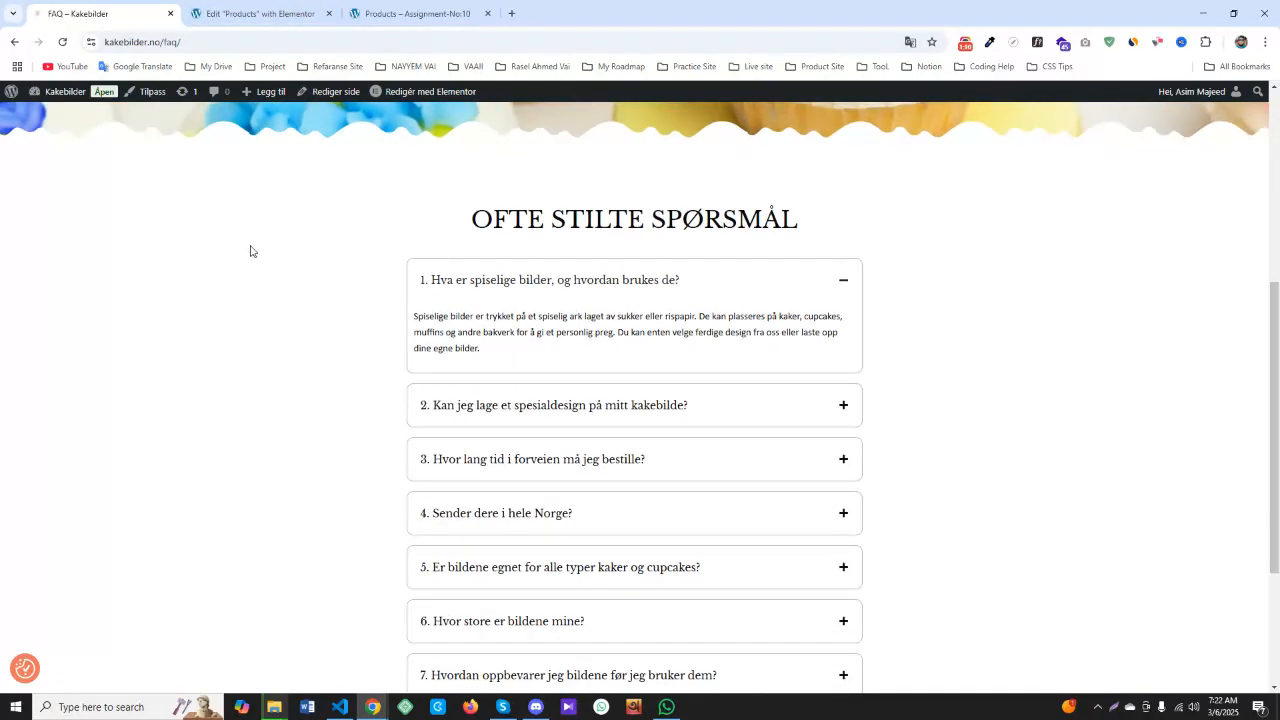
{"action": "scroll", "coordinate": [950, 385], "scroll_direction": "down", "scroll_amount": 1}
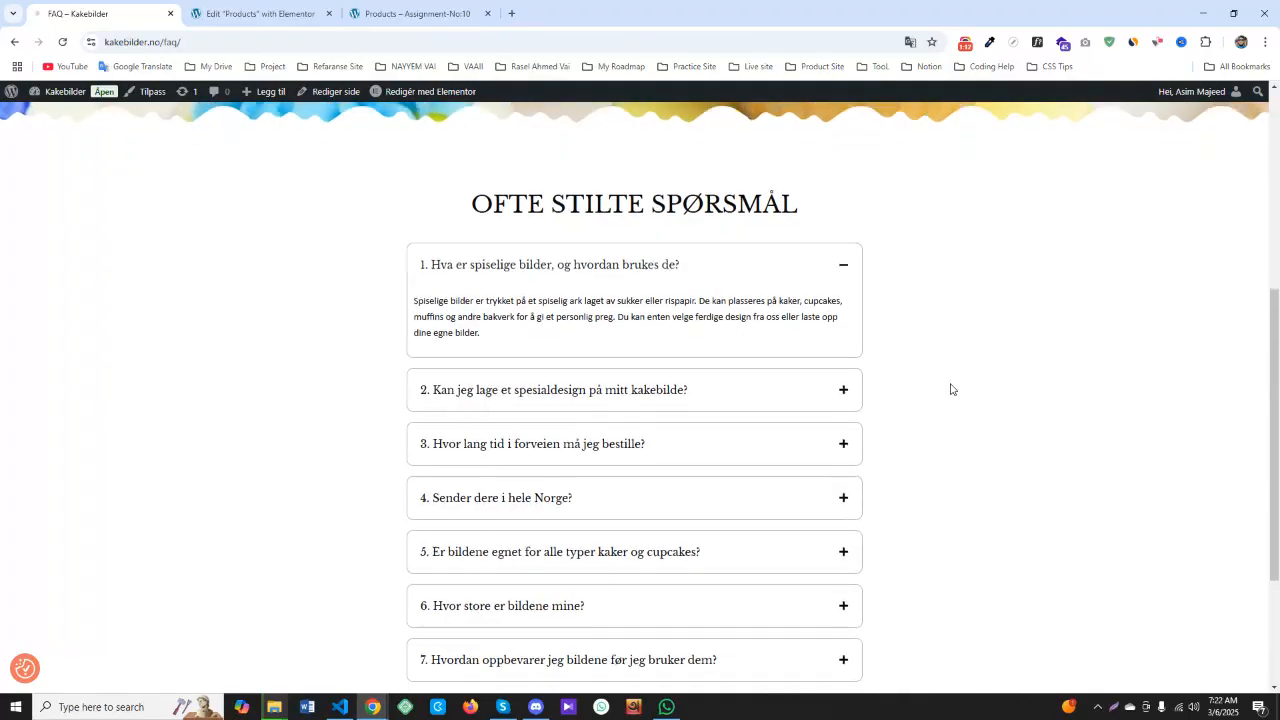
{"action": "left_click", "coordinate": [592, 222]}
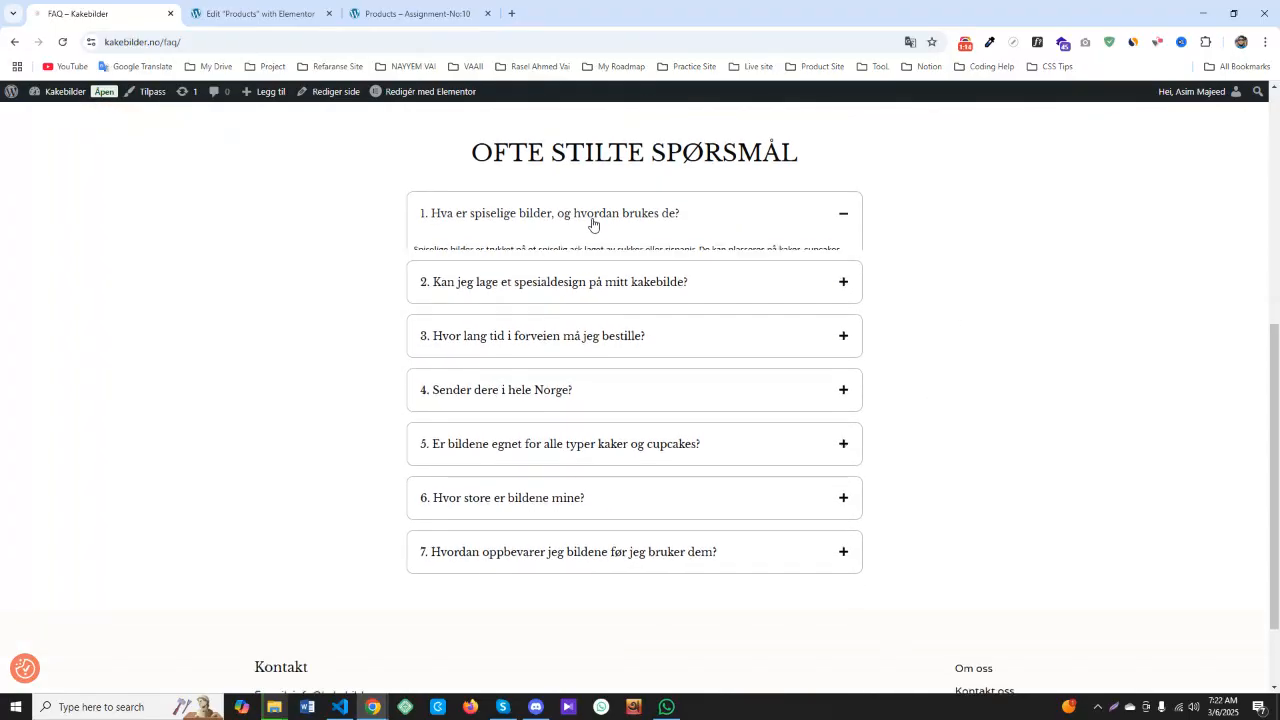
{"action": "left_click", "coordinate": [592, 222]}
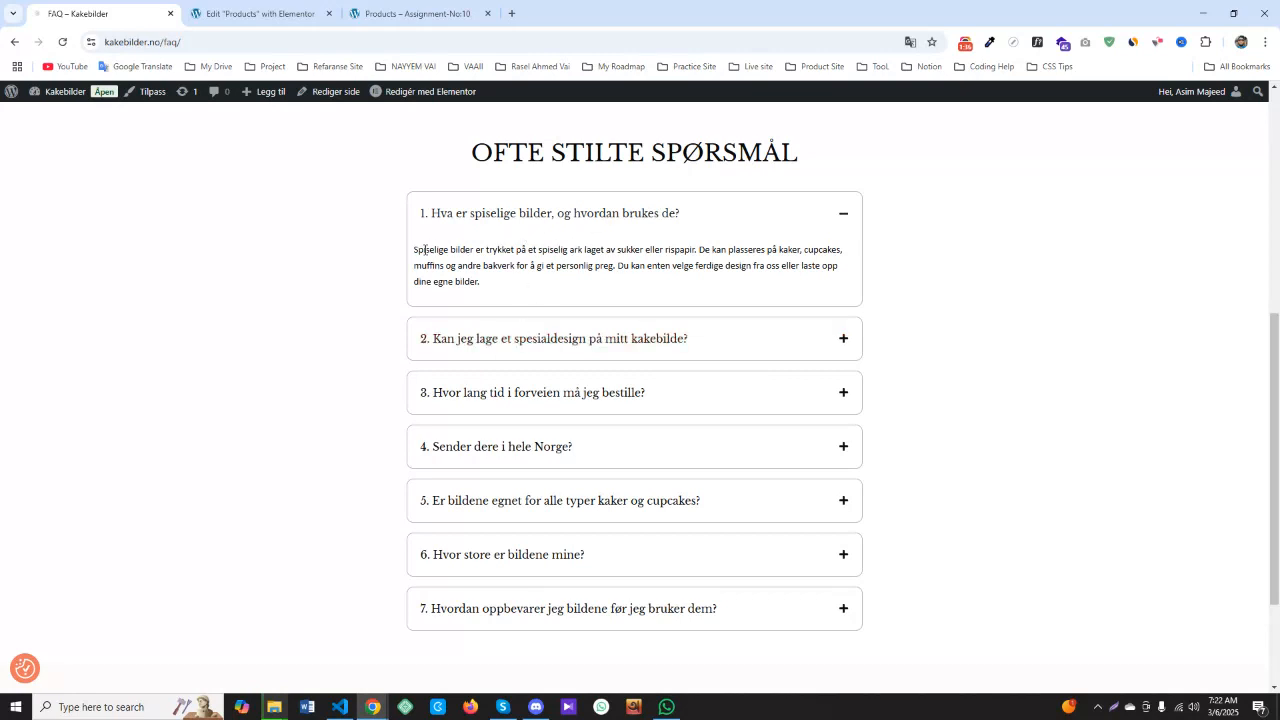
{"action": "left_click", "coordinate": [537, 214]}
{"action": "left_click", "coordinate": [537, 215]}
Switch to the Products page in Elementor and dismiss the open structure chooser above the Featured art categories section
{"action": "left_click", "coordinate": [263, 13]}
{"action": "scroll", "coordinate": [599, 357], "scroll_direction": "down", "scroll_amount": 4}
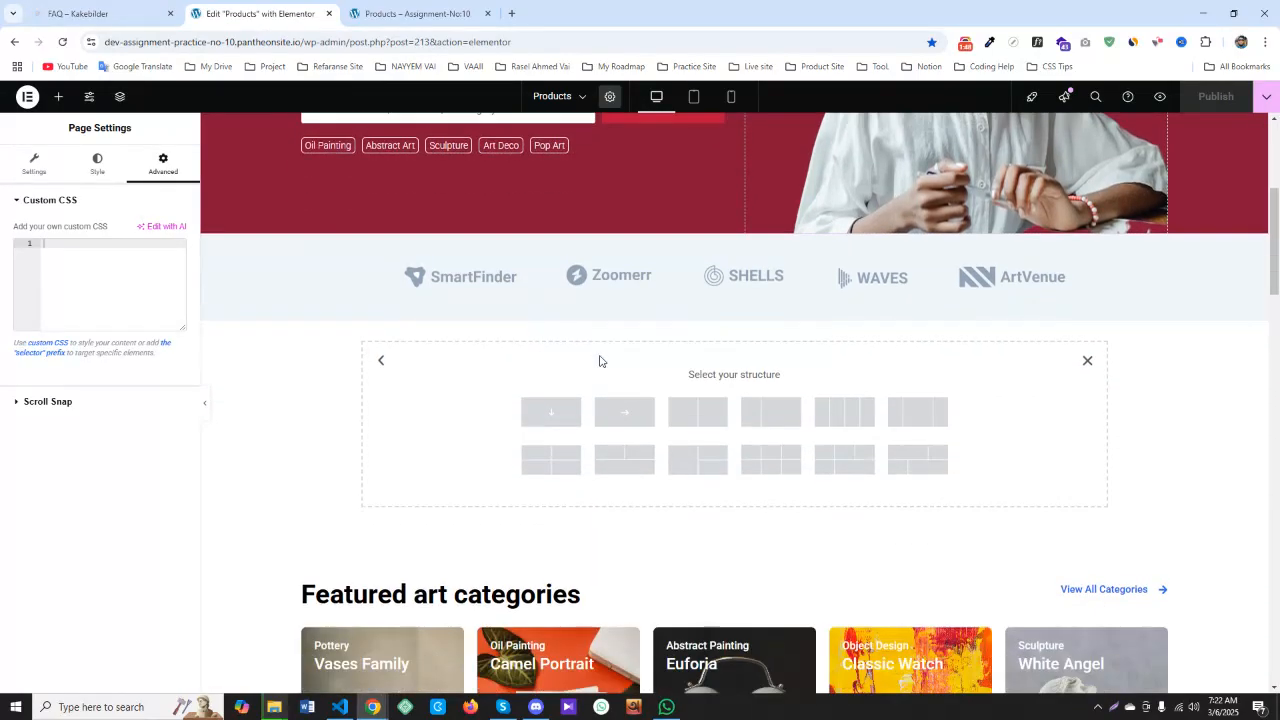
{"action": "scroll", "coordinate": [600, 361], "scroll_direction": "down", "scroll_amount": 1}
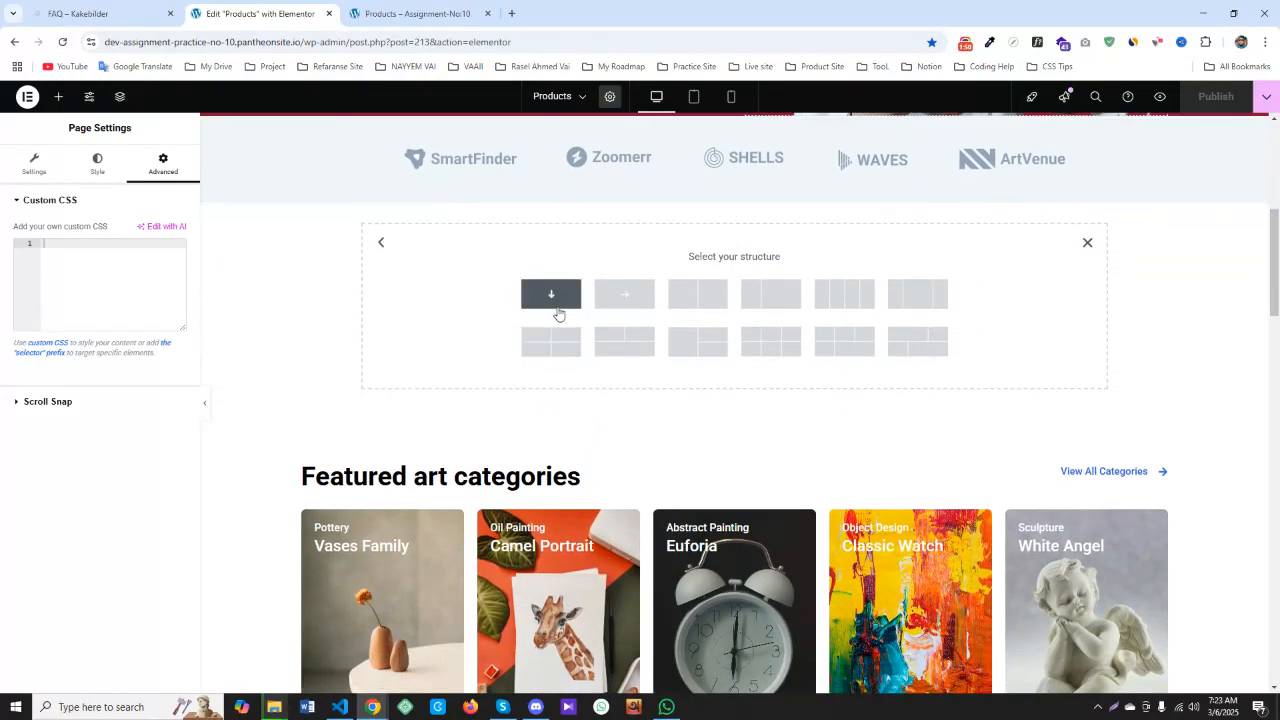
{"action": "scroll", "coordinate": [560, 314], "scroll_direction": "down", "scroll_amount": 1}
{"action": "scroll", "coordinate": [540, 300], "scroll_direction": "up", "scroll_amount": 2}
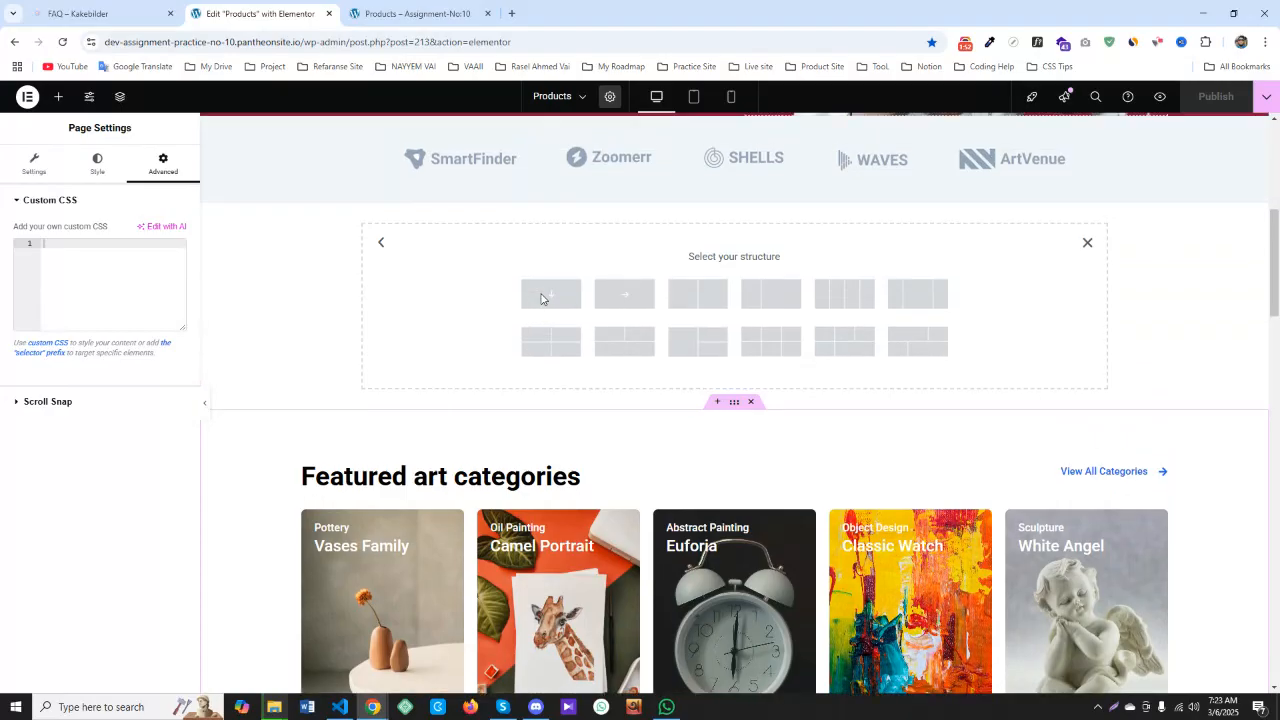
{"action": "left_click", "coordinate": [1088, 311]}
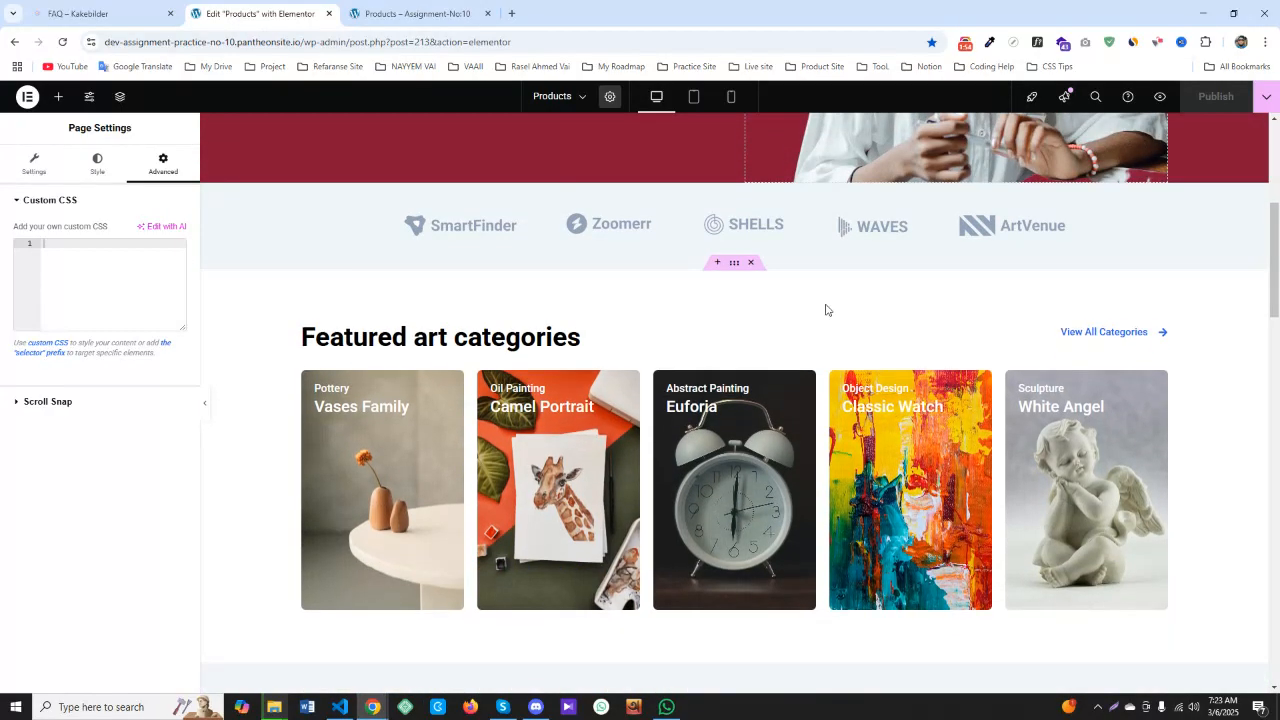
Add a single-column Flexbox container, boxed to 700 px wide, between the logo strip and the Featured art categories section
{"action": "left_click", "coordinate": [716, 263]}
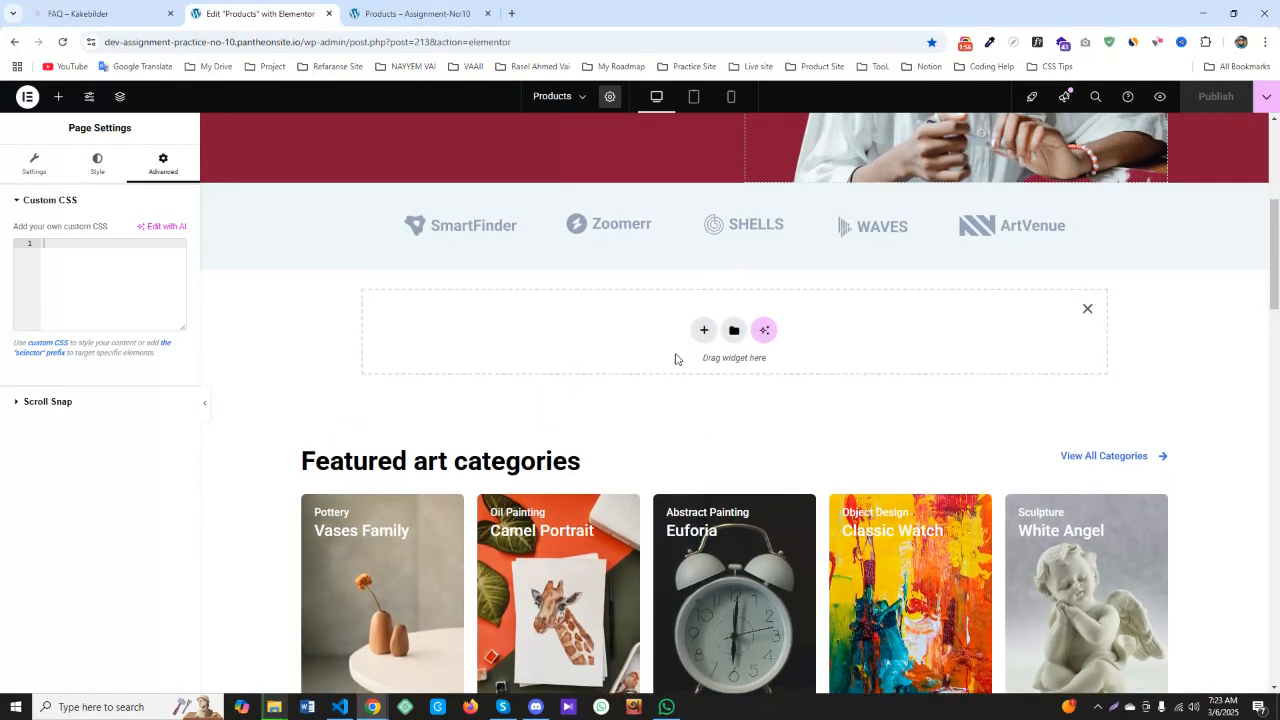
{"action": "scroll", "coordinate": [652, 388], "scroll_direction": "up", "scroll_amount": 4}
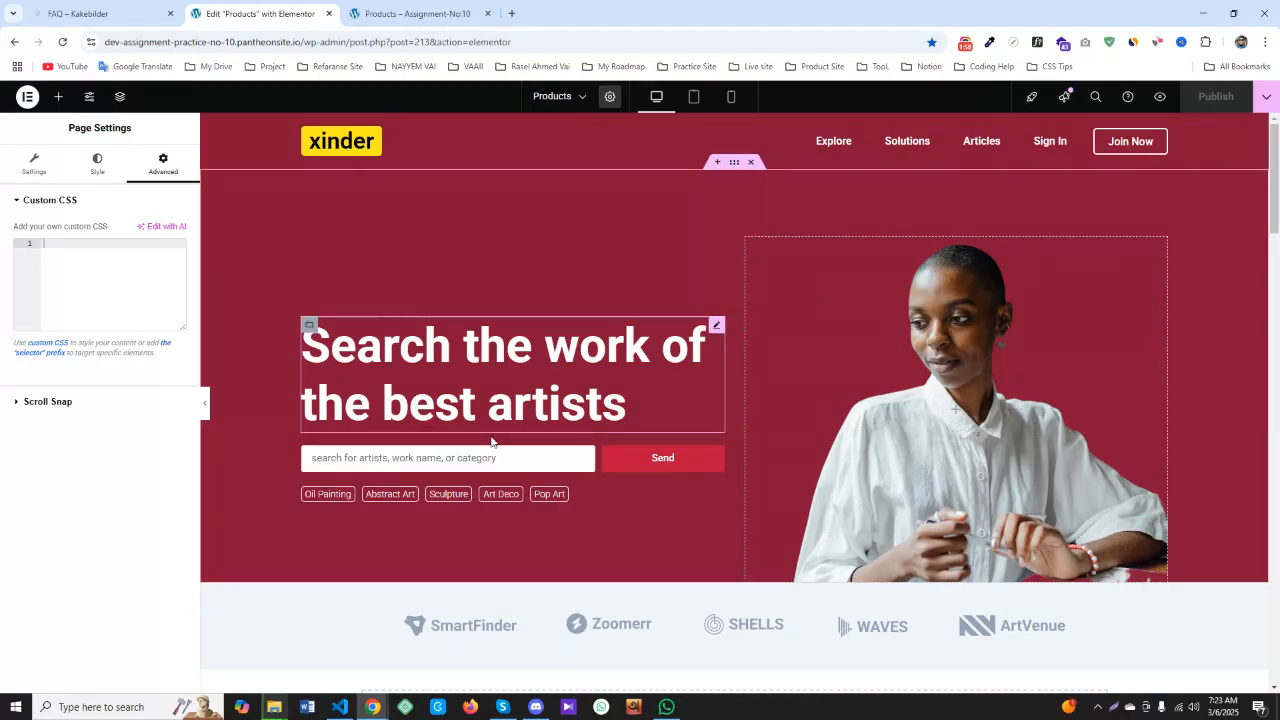
{"action": "scroll", "coordinate": [720, 432], "scroll_direction": "down", "scroll_amount": 2}
{"action": "scroll", "coordinate": [722, 432], "scroll_direction": "down", "scroll_amount": 1}
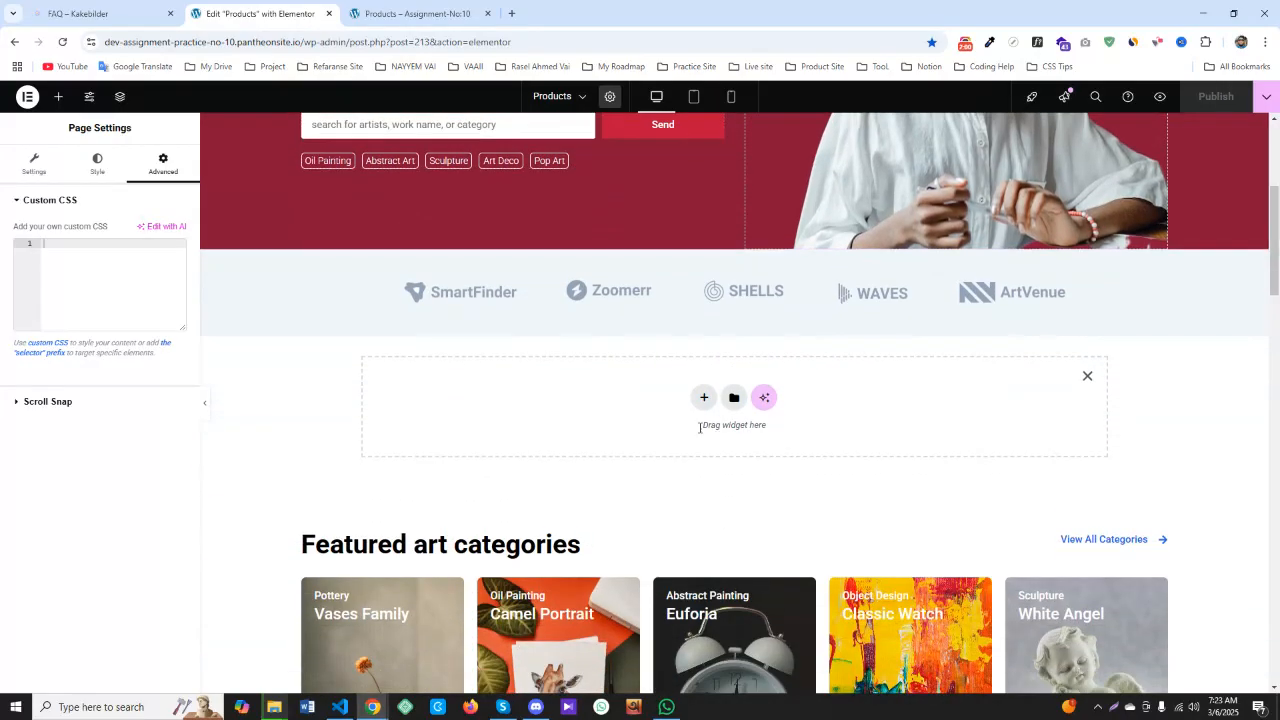
{"action": "left_click", "coordinate": [704, 397]}
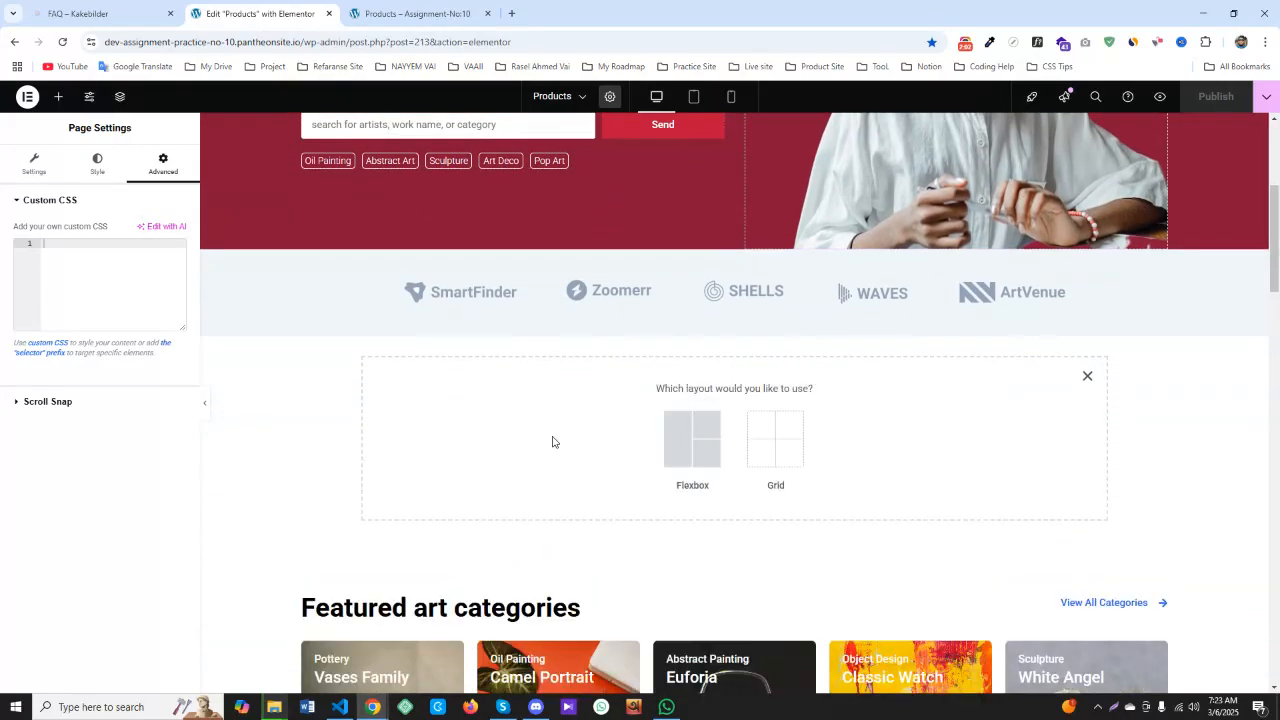
{"action": "left_click", "coordinate": [693, 435]}
{"action": "left_click", "coordinate": [560, 435]}
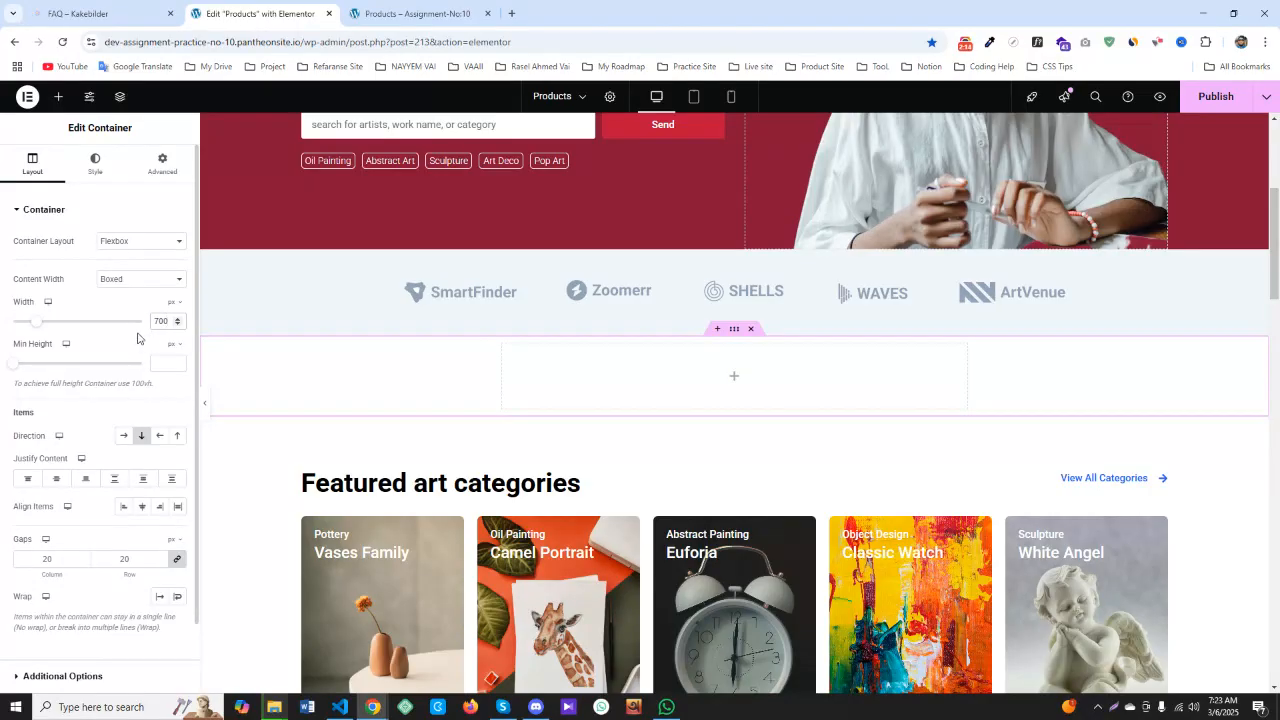
Set the new container's padding to 100 px at the top and bottom and 0 at the sides
{"action": "left_click", "coordinate": [162, 164]}
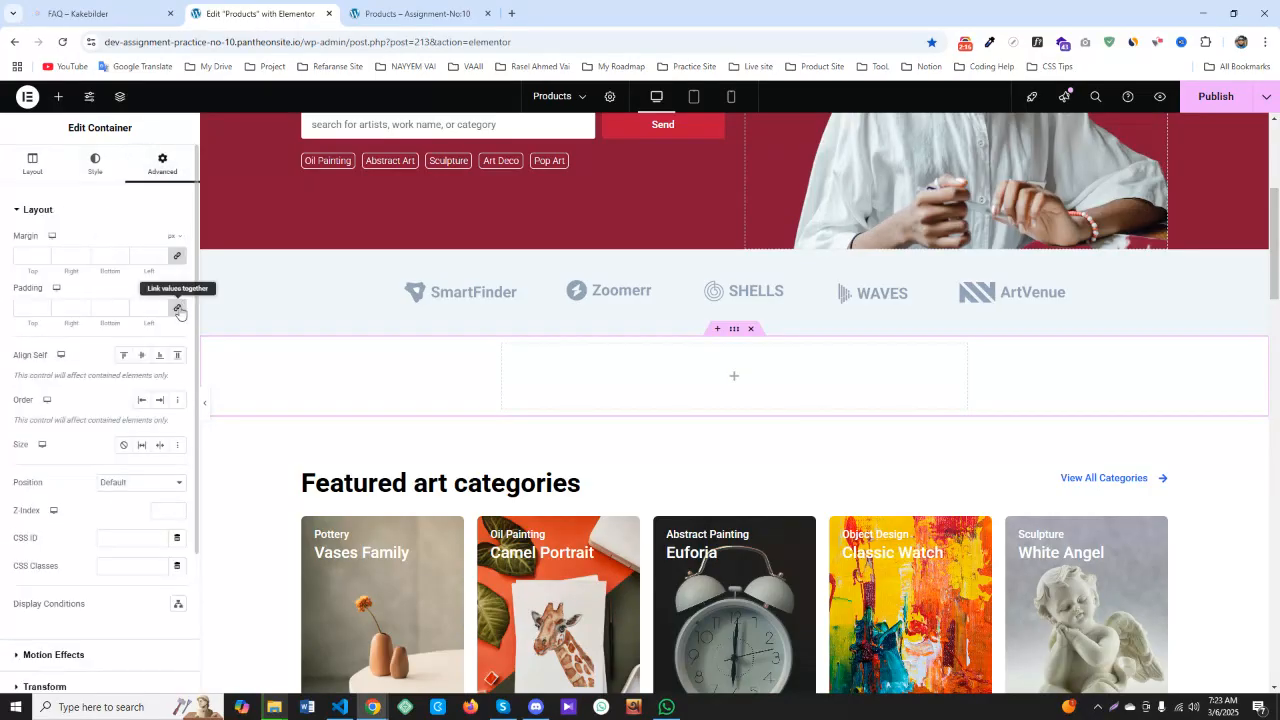
{"action": "left_click", "coordinate": [178, 309]}
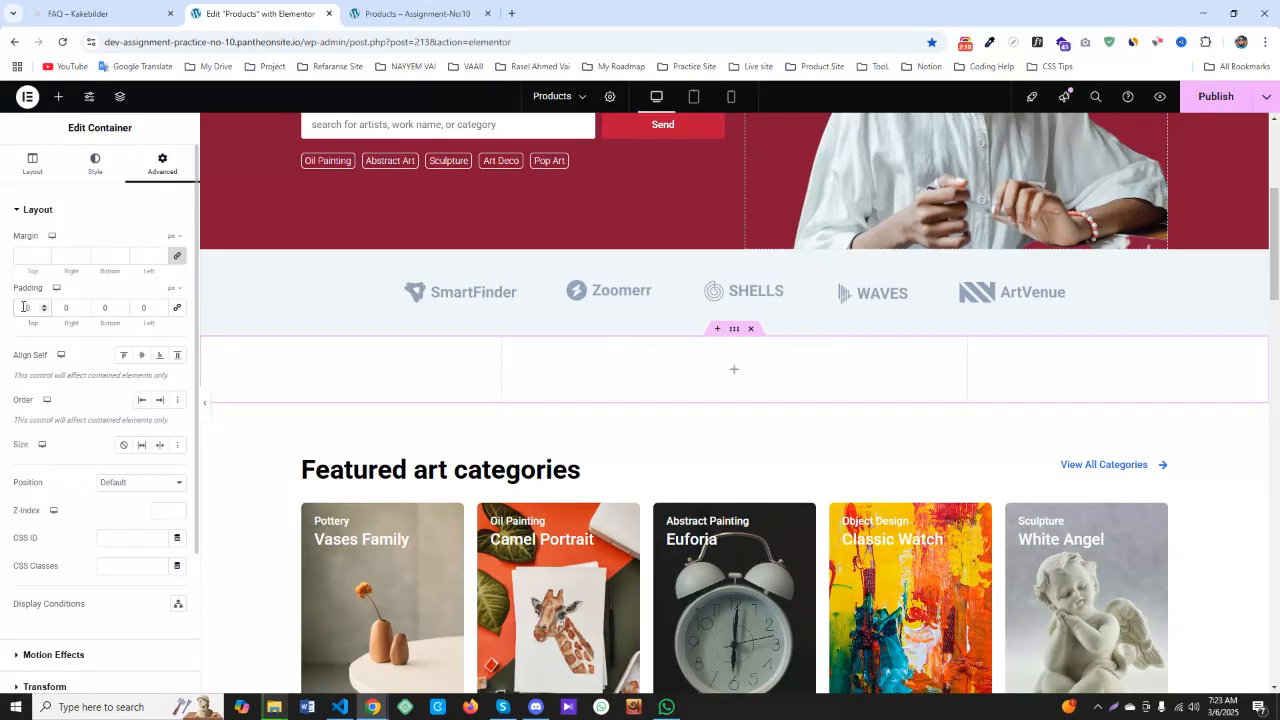
{"action": "type", "text": "100"}
{"action": "key", "text": "Tab"}
{"action": "type", "text": "100"}
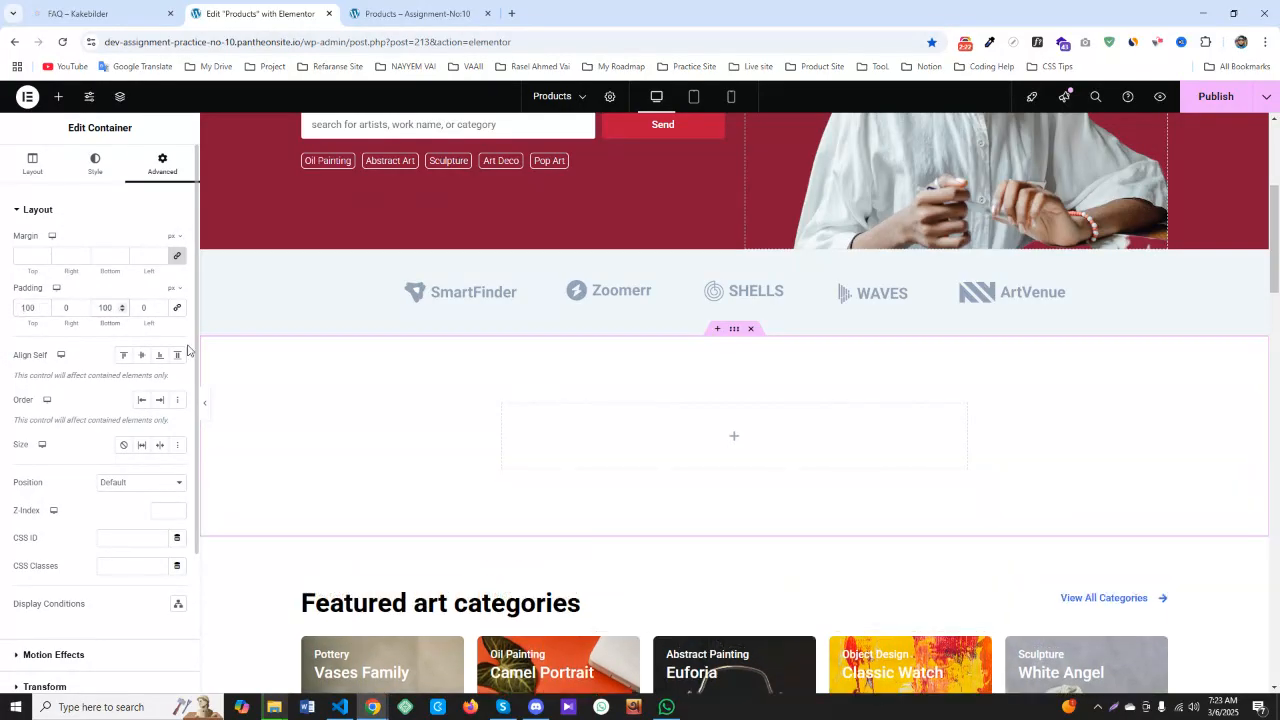
{"action": "scroll", "coordinate": [566, 374], "scroll_direction": "down", "scroll_amount": 2}
{"action": "scroll", "coordinate": [504, 370], "scroll_direction": "up", "scroll_amount": 1}
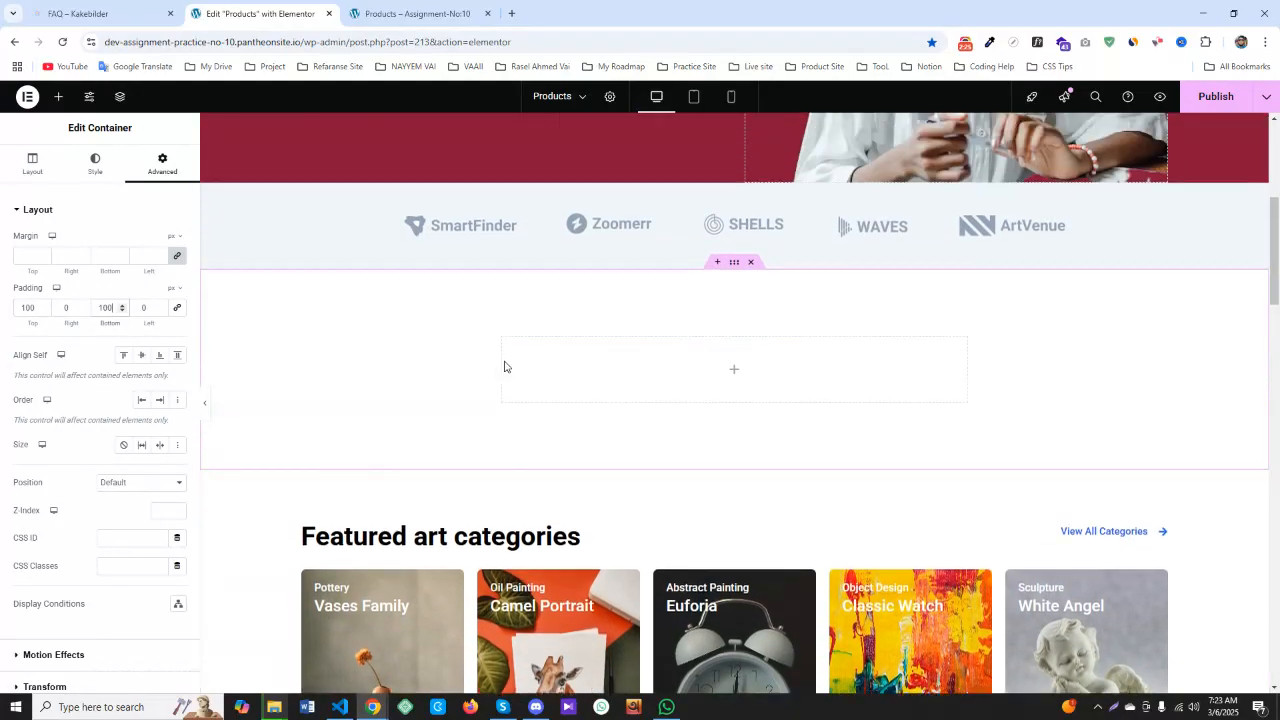
Find the Accordion widget by searching "acc" and add it to the new container
{"action": "left_click", "coordinate": [58, 96]}
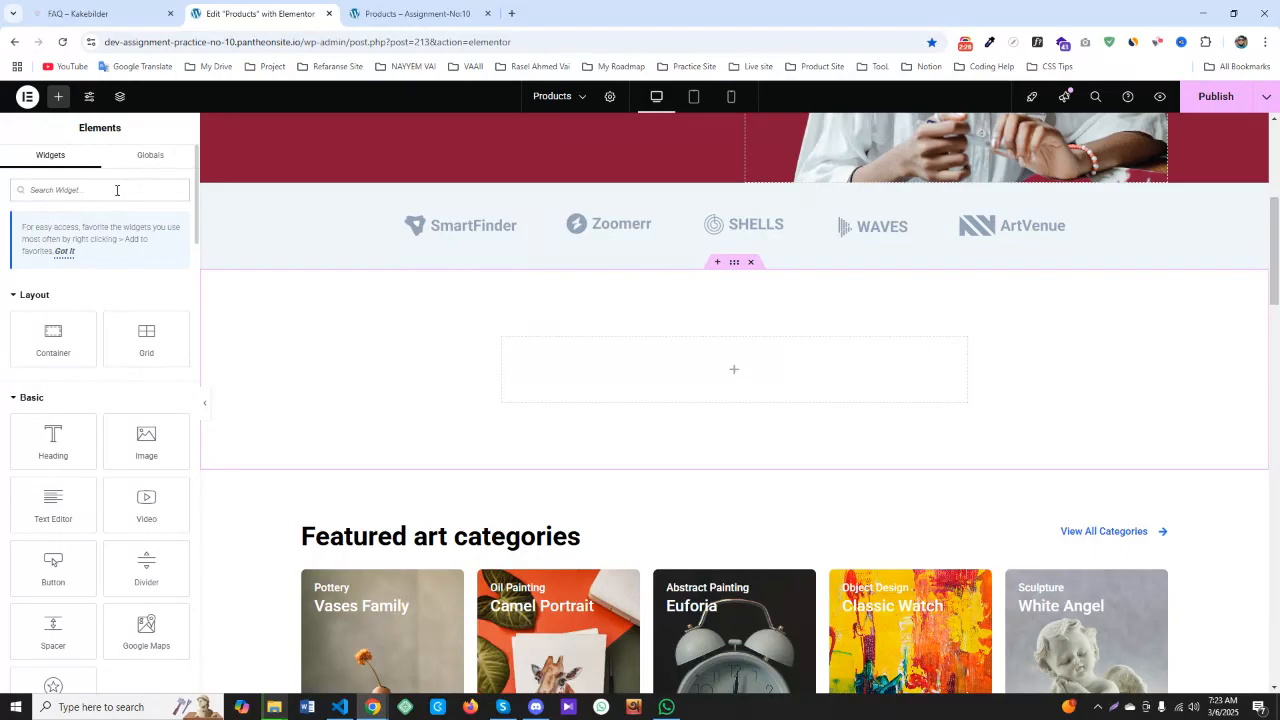
{"action": "type", "text": "acc"}
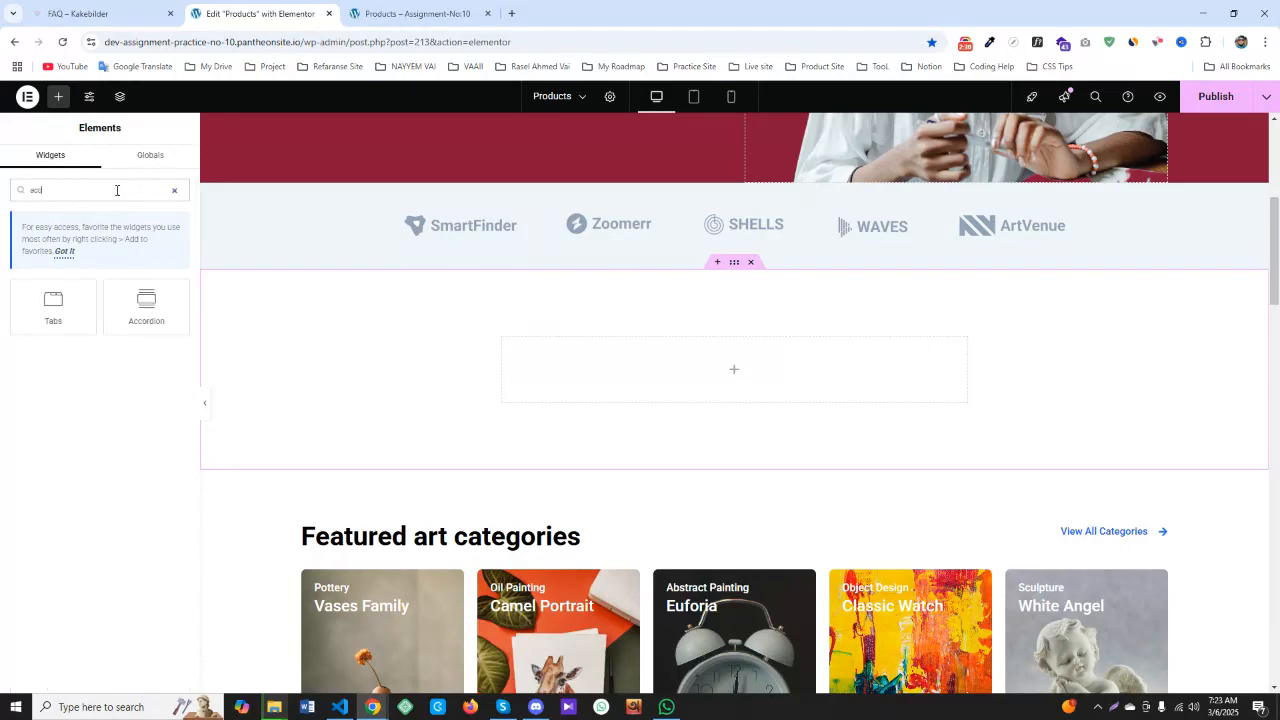
{"action": "left_click", "coordinate": [139, 290]}
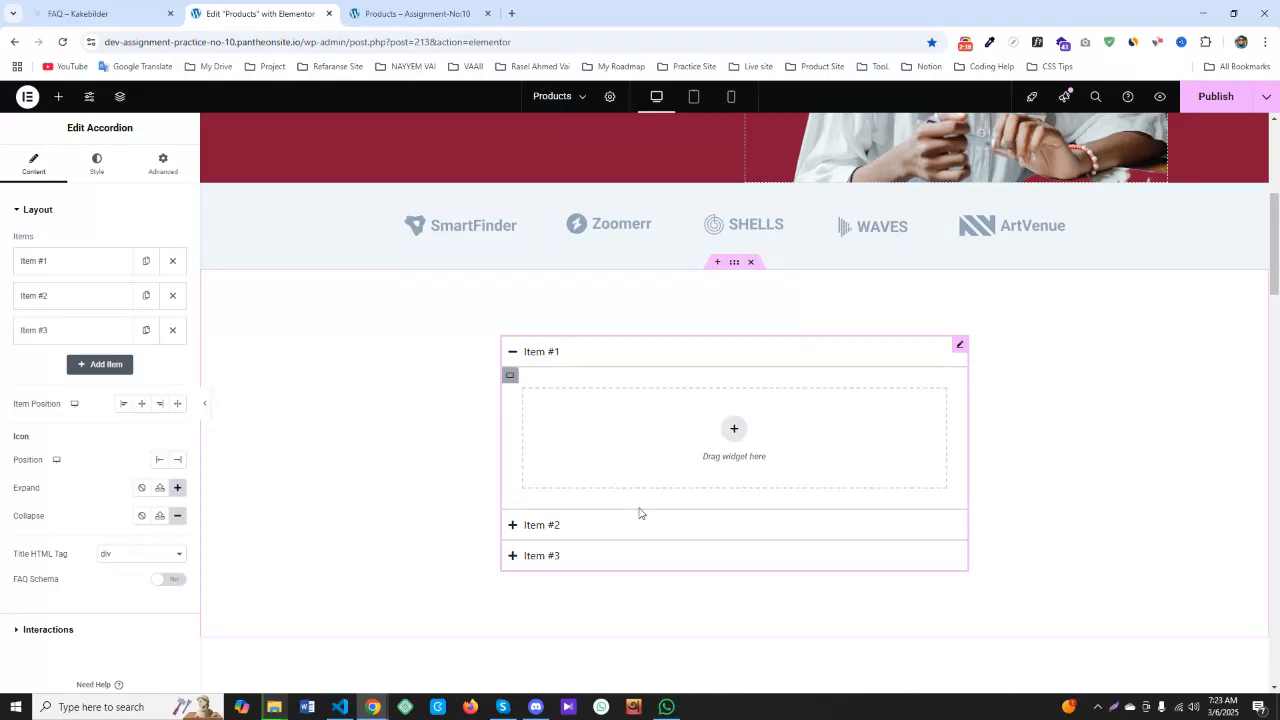
Switch to VS Code and generate a 15-word lorem ipsum text below the last closing div in index.html
{"action": "left_click", "coordinate": [342, 710]}
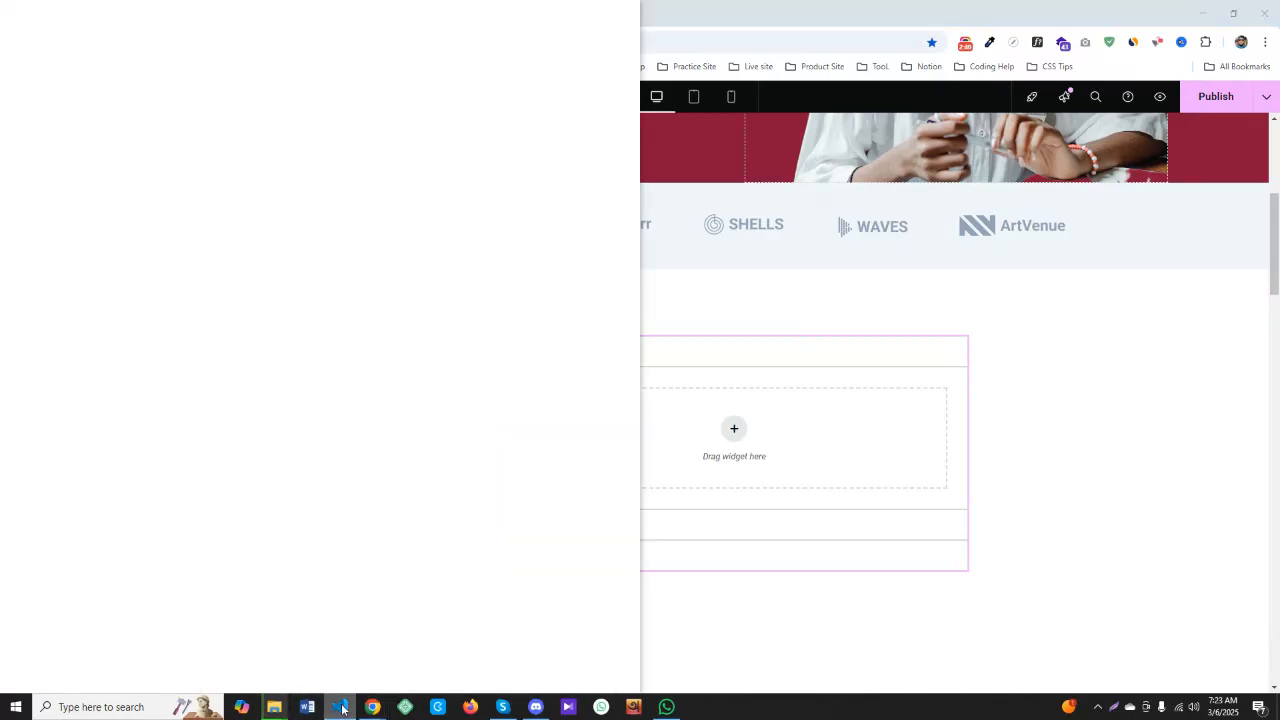
{"action": "scroll", "coordinate": [370, 230], "scroll_direction": "down", "scroll_amount": 10}
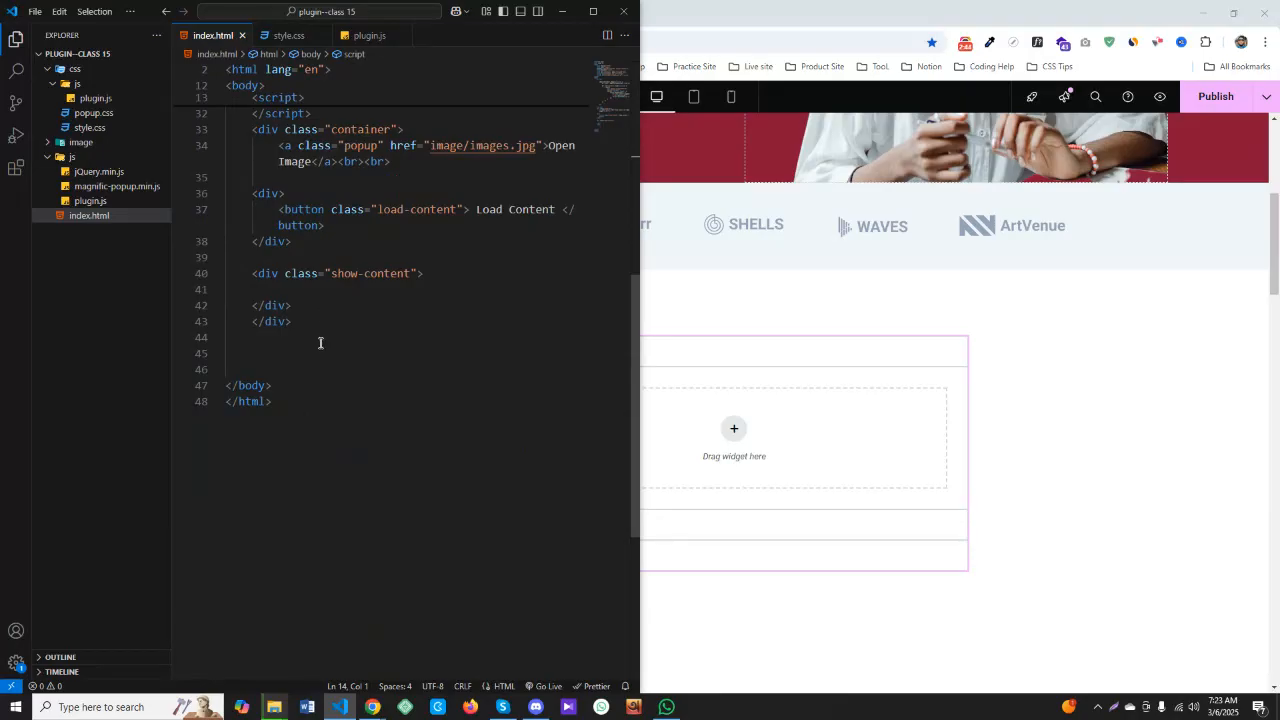
{"action": "left_click", "coordinate": [323, 337]}
{"action": "key", "text": "Return"}
{"action": "key", "text": "Return"}
{"action": "key", "text": "Return"}
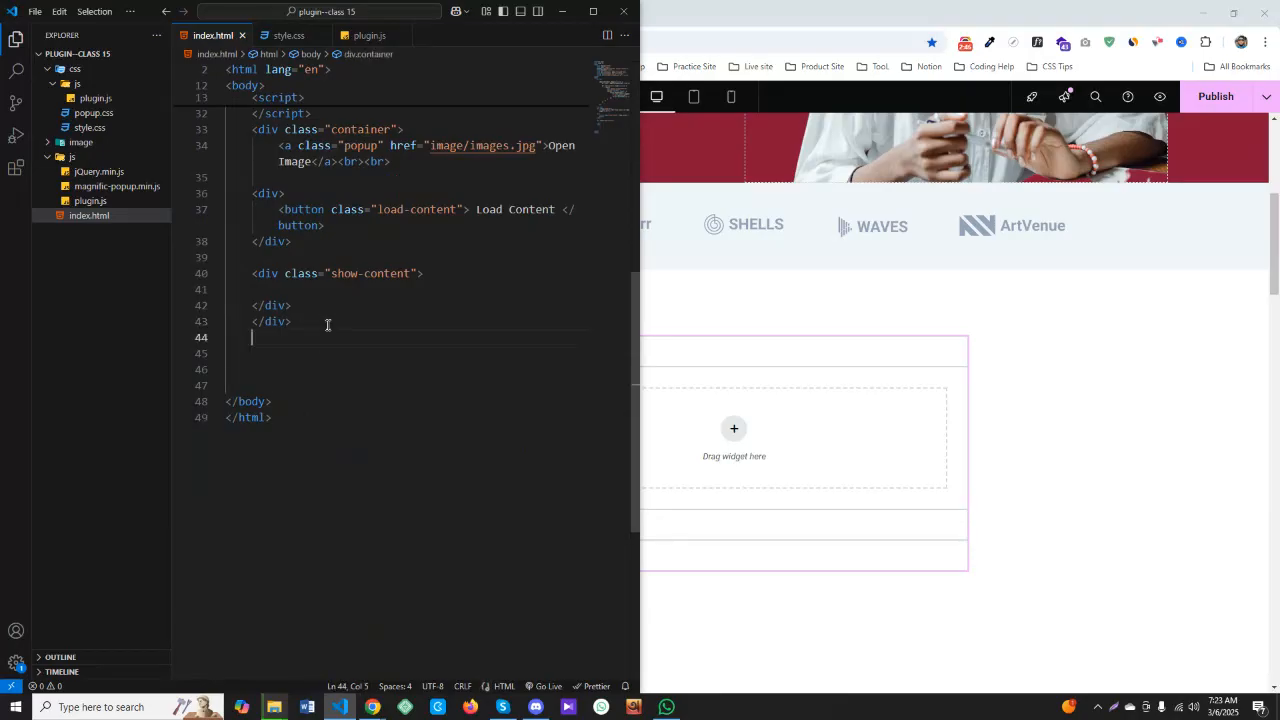
{"action": "type", "text": "lorem"}
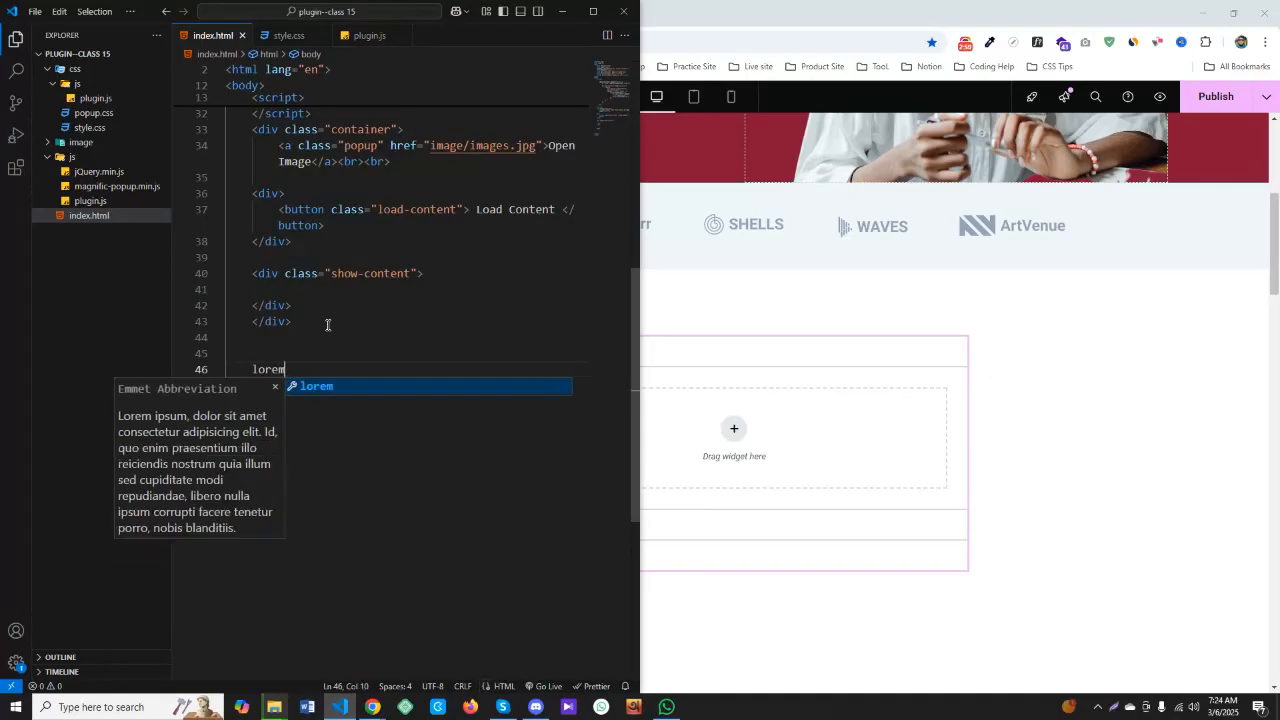
{"action": "type", "text": "20"}
{"action": "key", "text": "BackSpace"}
{"action": "key", "text": "BackSpace"}
{"action": "type", "text": "15"}
{"action": "key", "text": "Tab"}
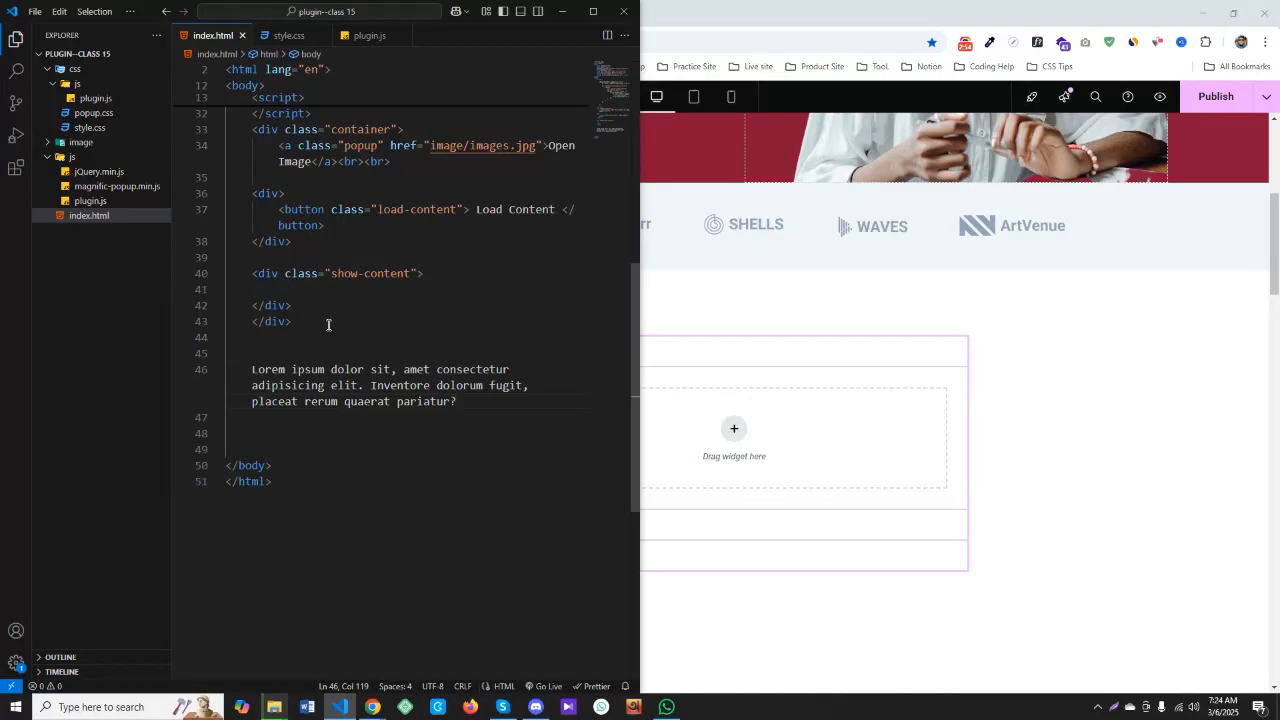
Copy "Lorem ipsum dolor sit, amet consectetur" from the code and paste it as the first accordion item's title in Elementor
{"action": "left_click_drag", "start_coordinate": [461, 403], "coordinate": [263, 369]}
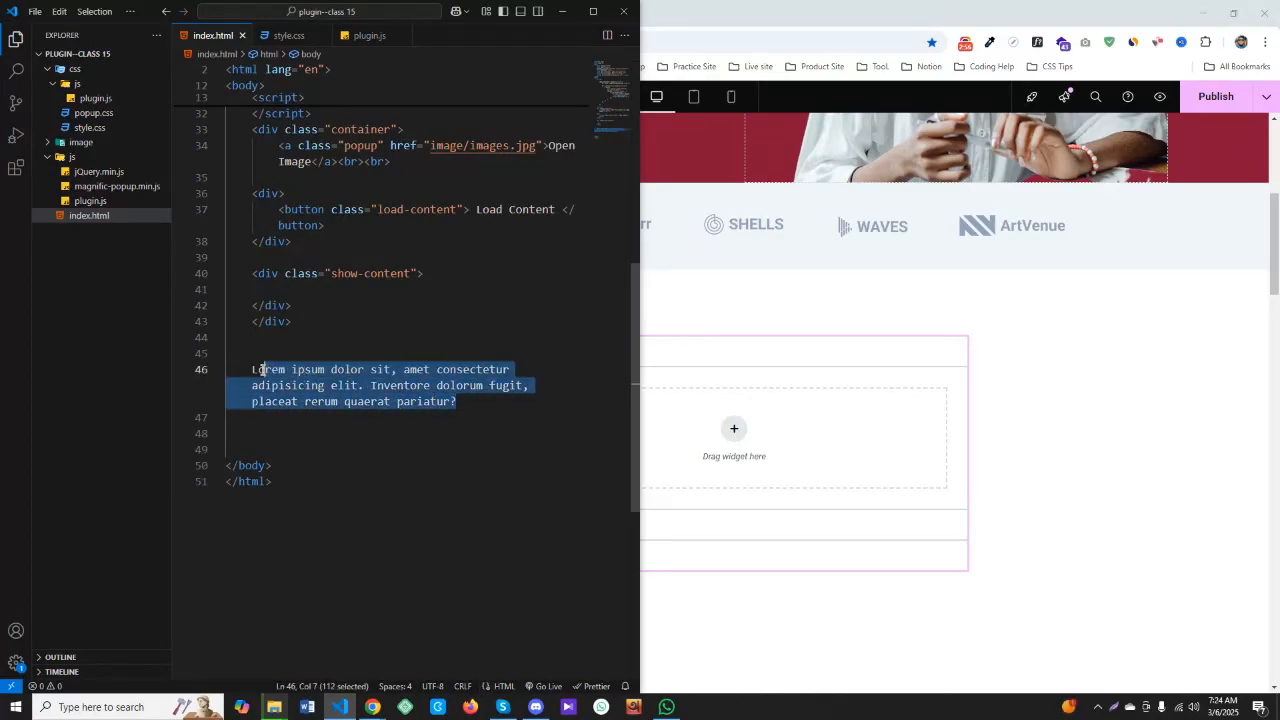
{"action": "left_click_drag", "start_coordinate": [509, 370], "coordinate": [279, 370]}
{"action": "key", "text": "ctrl+c"}
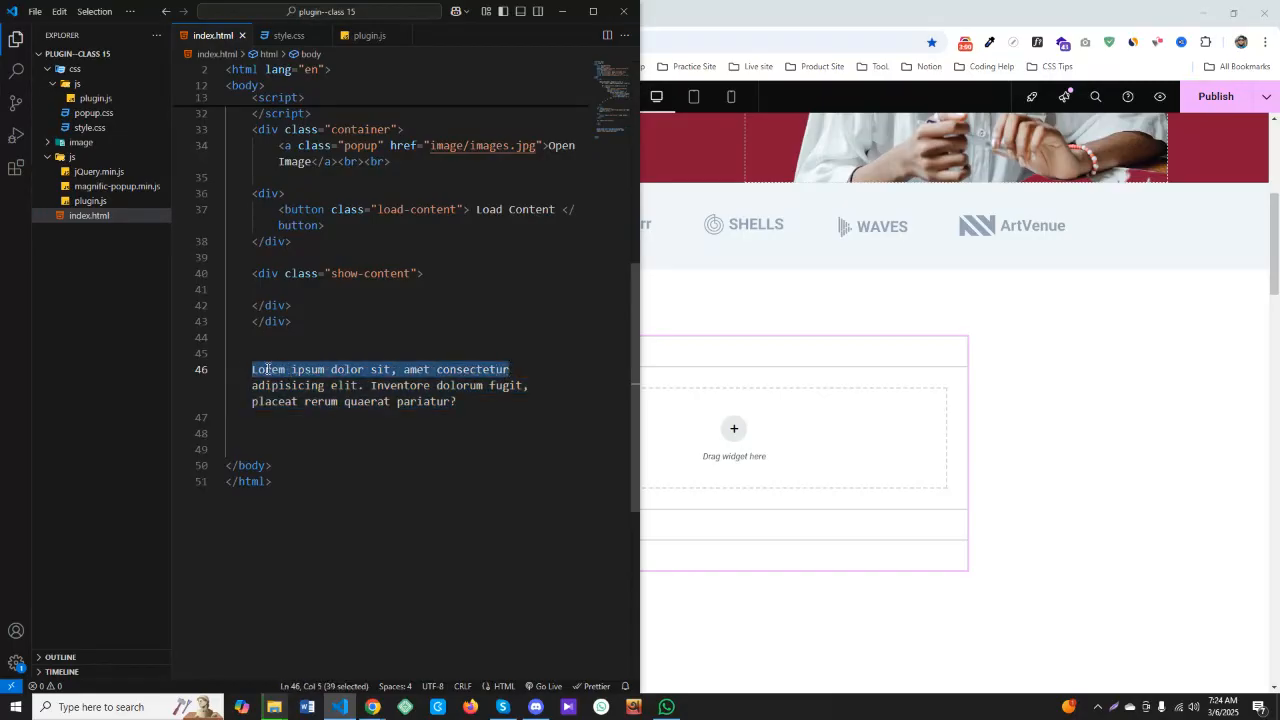
{"action": "left_click", "coordinate": [743, 357]}
{"action": "left_click", "coordinate": [48, 260]}
{"action": "left_click", "coordinate": [78, 310]}
{"action": "key", "text": "ctrl+a"}
{"action": "key", "text": "ctrl+v"}
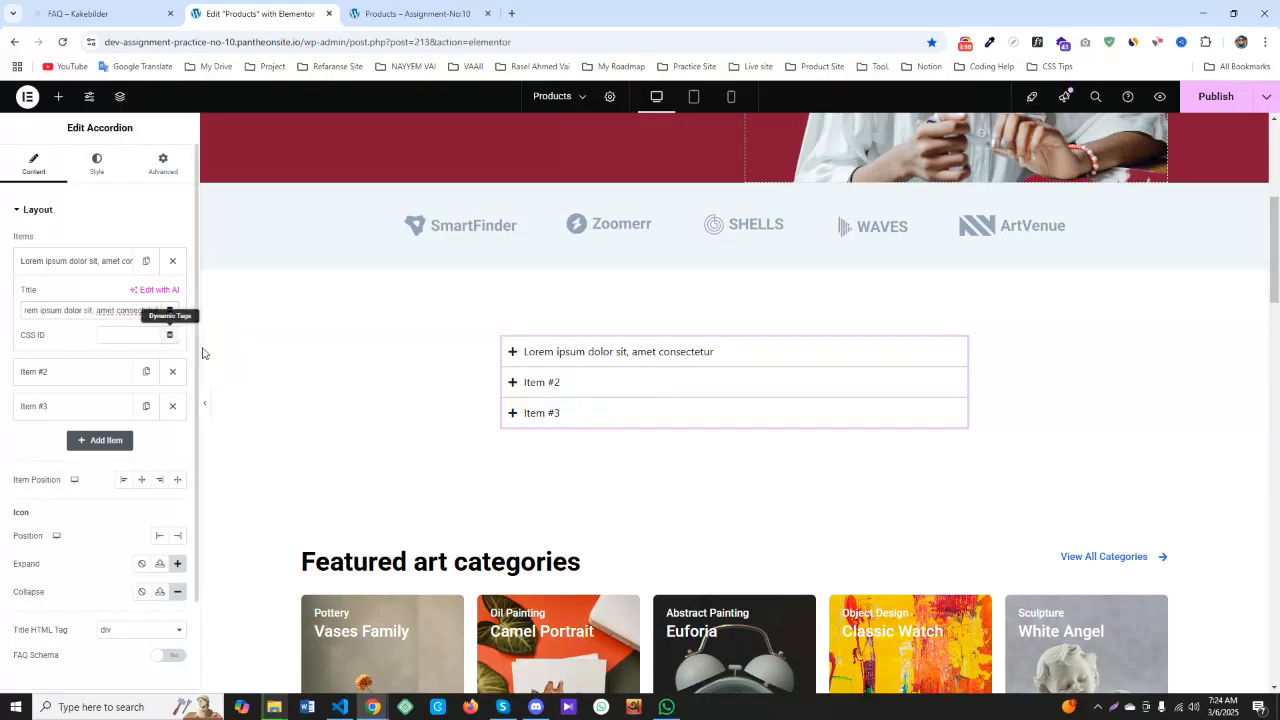
Expand the accordion's first item in the page structure and add a Text Editor widget to its content area
{"action": "left_click", "coordinate": [119, 97]}
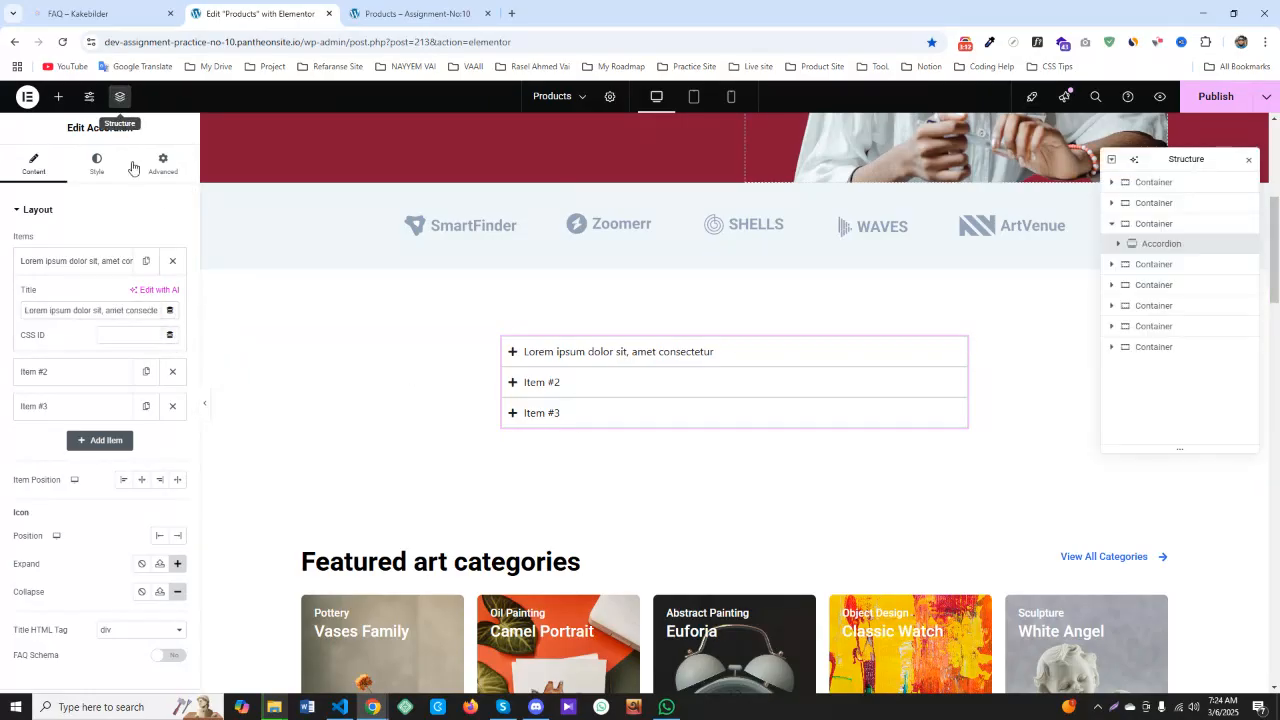
{"action": "left_click", "coordinate": [1118, 243]}
{"action": "left_click", "coordinate": [1155, 264]}
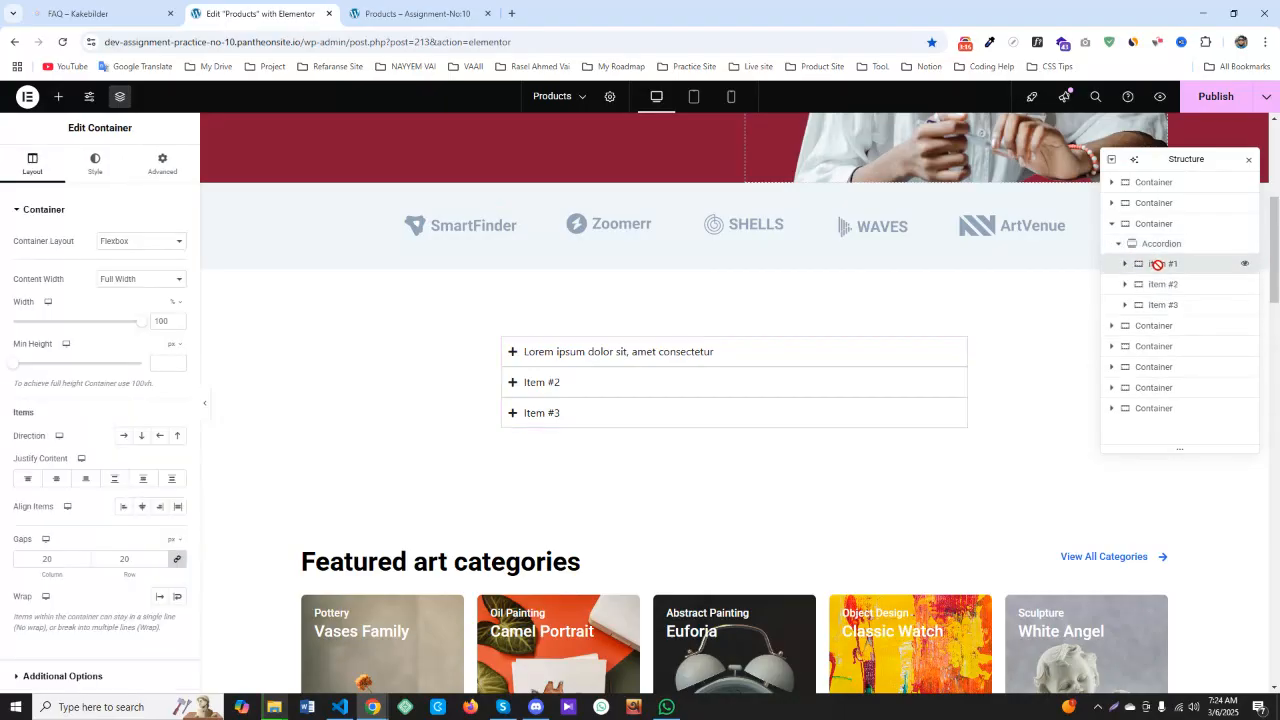
{"action": "left_click", "coordinate": [1125, 264]}
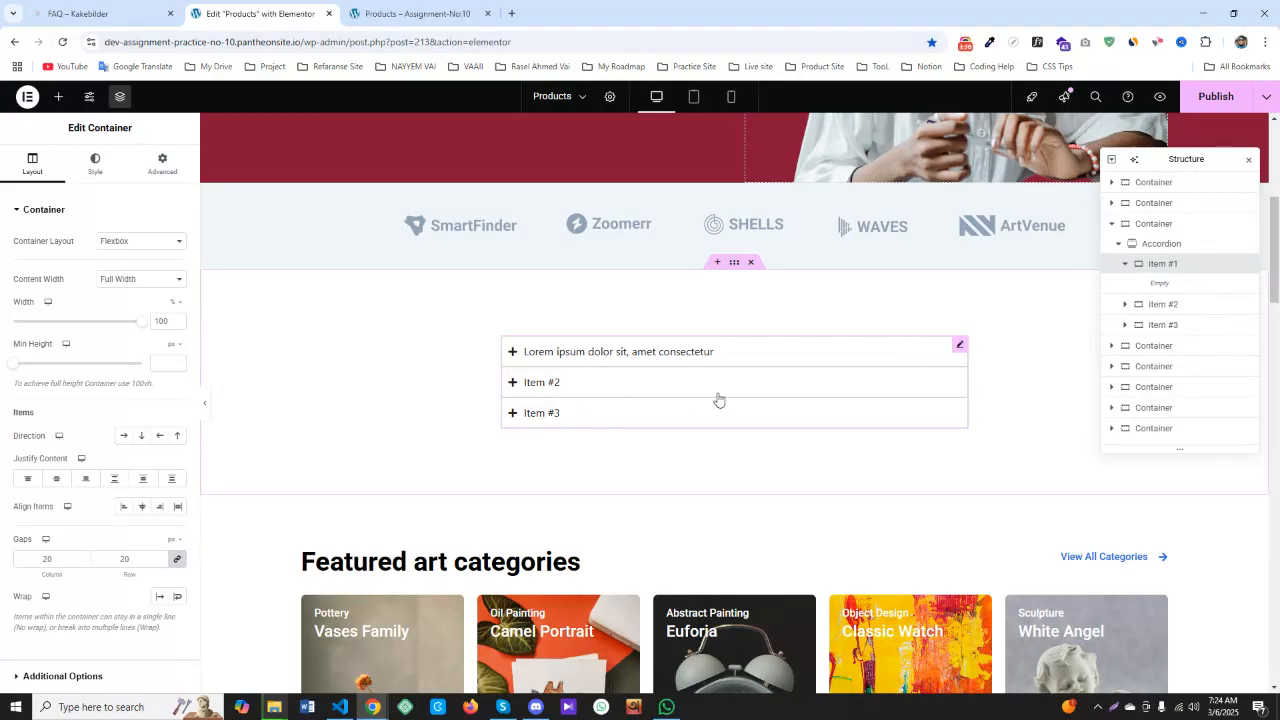
{"action": "left_click", "coordinate": [688, 352]}
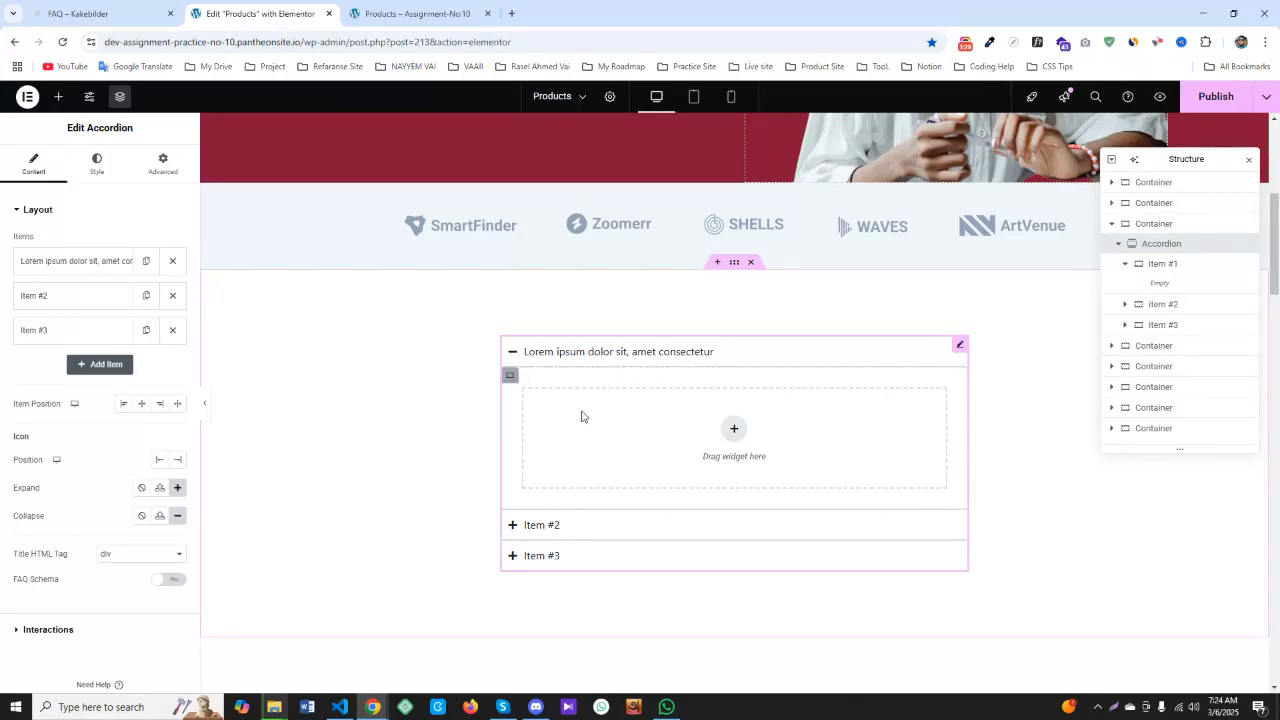
{"action": "left_click", "coordinate": [58, 97]}
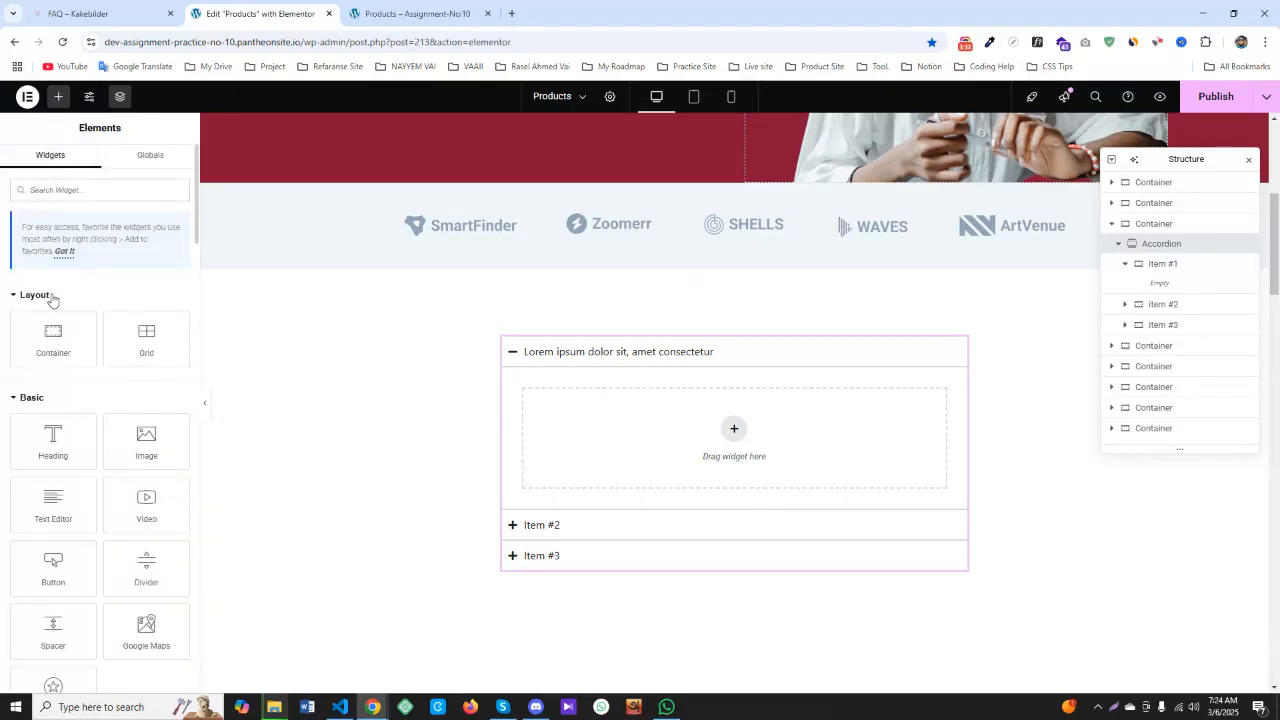
{"action": "left_click_drag", "start_coordinate": [56, 499], "coordinate": [610, 412]}
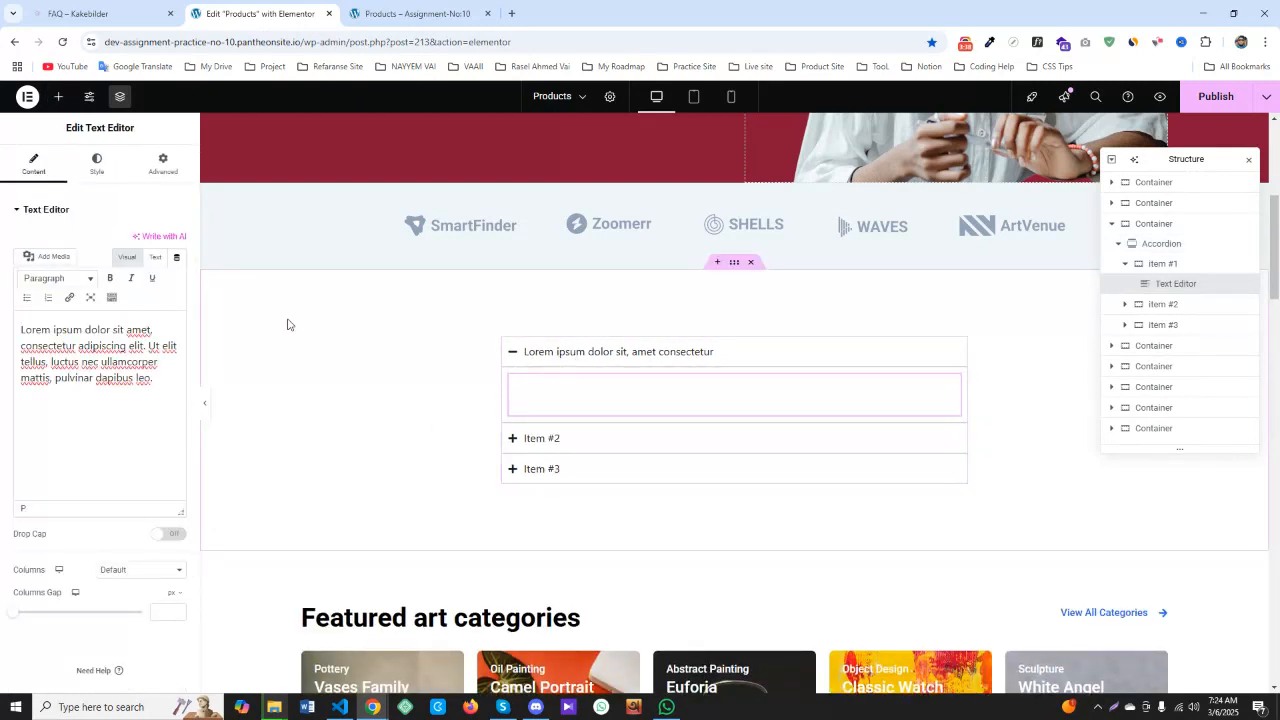
Set the text color of the new Text Editor to the global Secondary color
{"action": "left_click", "coordinate": [100, 165]}
{"action": "left_click", "coordinate": [160, 269]}
{"action": "left_click", "coordinate": [77, 361]}
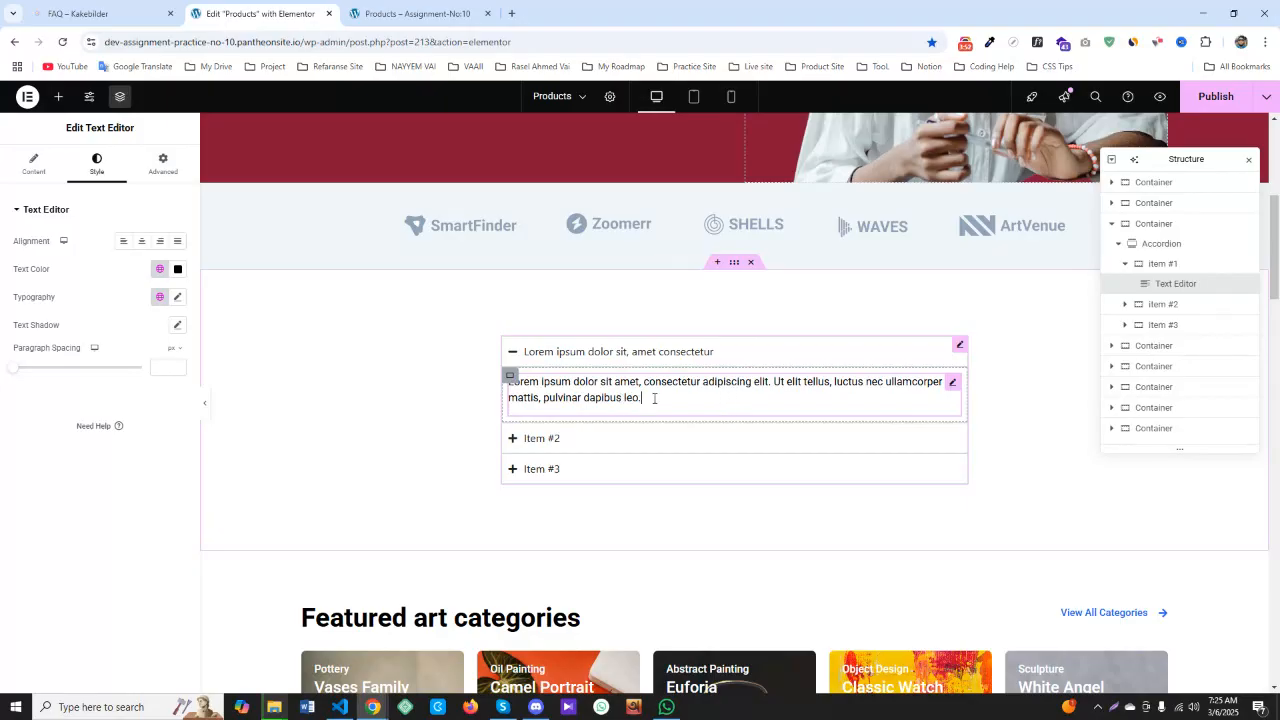
Append "Lorem ipsum dolor sit, amet consectetur" to the end of the Text Editor's existing paragraph
{"action": "left_click", "coordinate": [38, 170]}
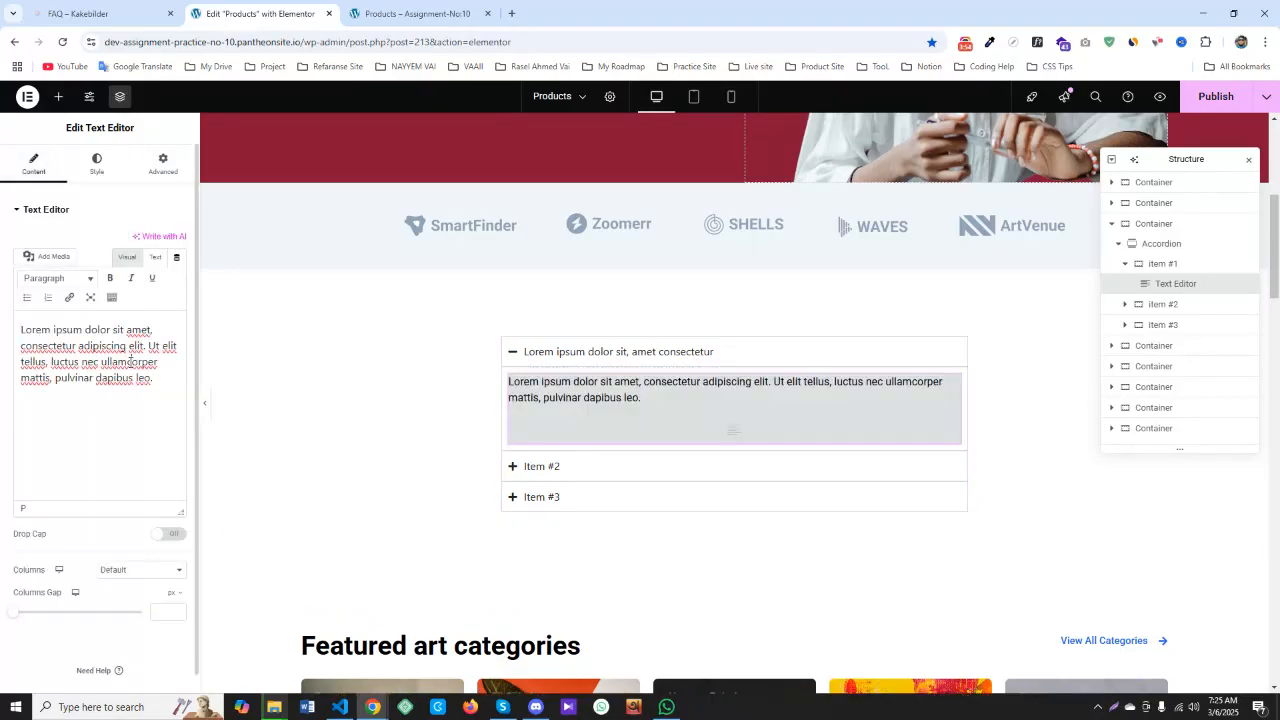
{"action": "key", "text": "ctrl+v"}
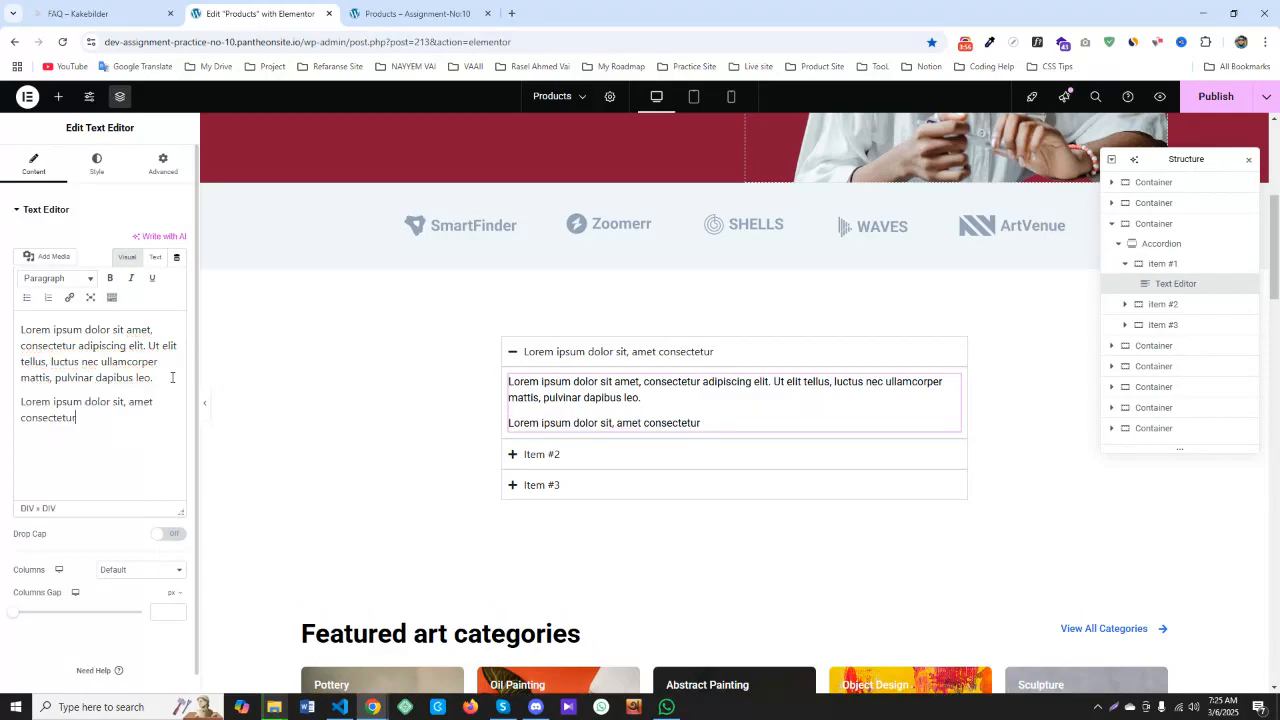
{"action": "left_click", "coordinate": [21, 403]}
{"action": "key", "text": "BackSpace"}
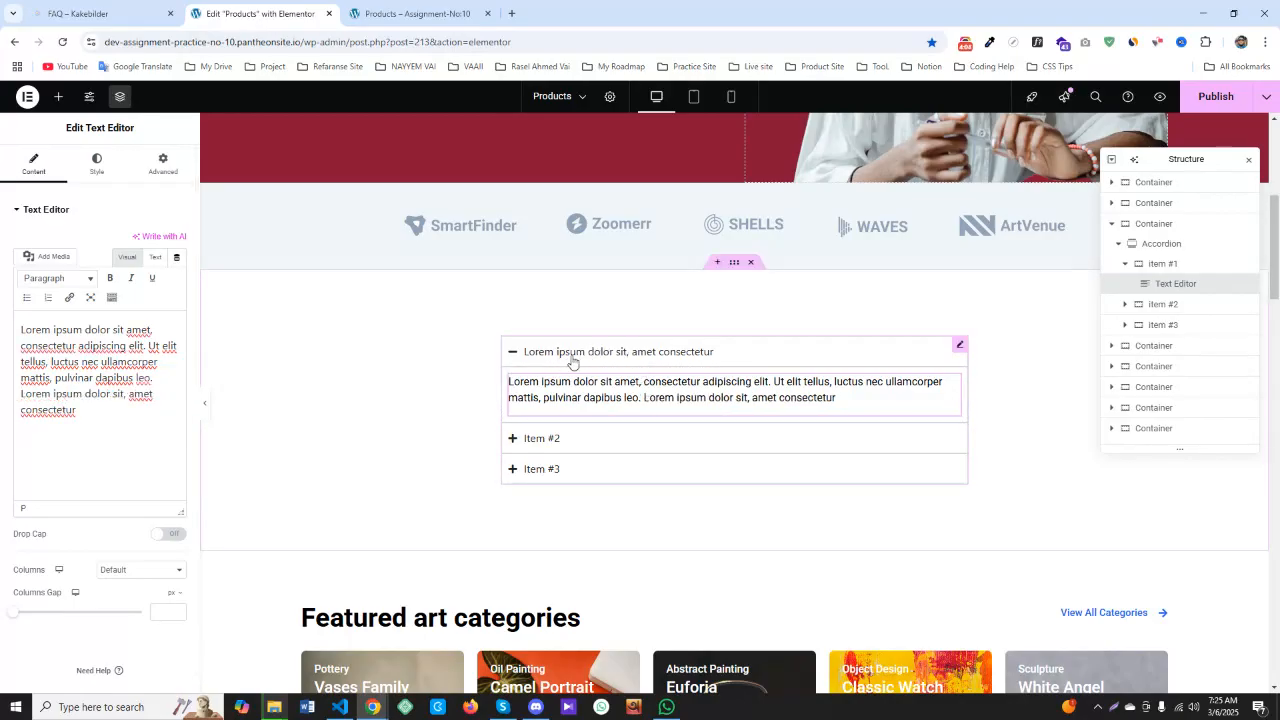
Delete Item #2 and Item #3 from the accordion
{"action": "left_click", "coordinate": [960, 345]}
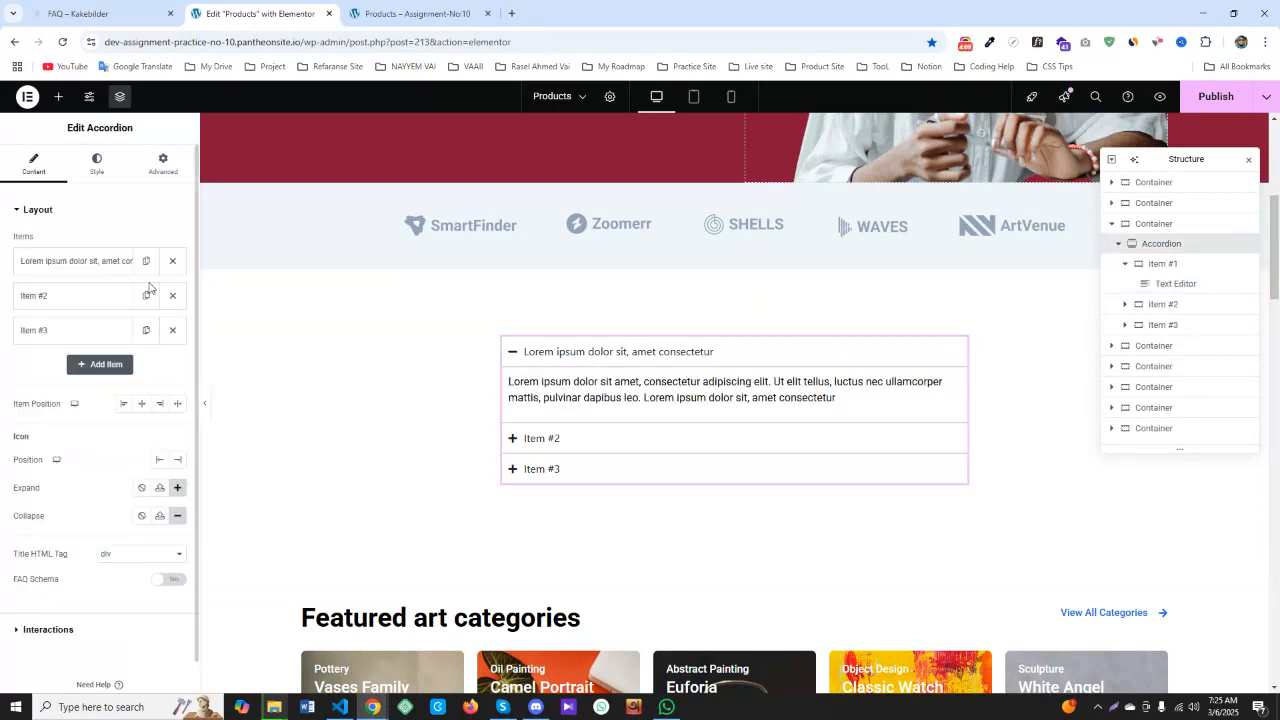
{"action": "left_click", "coordinate": [172, 295]}
{"action": "left_click", "coordinate": [172, 295]}
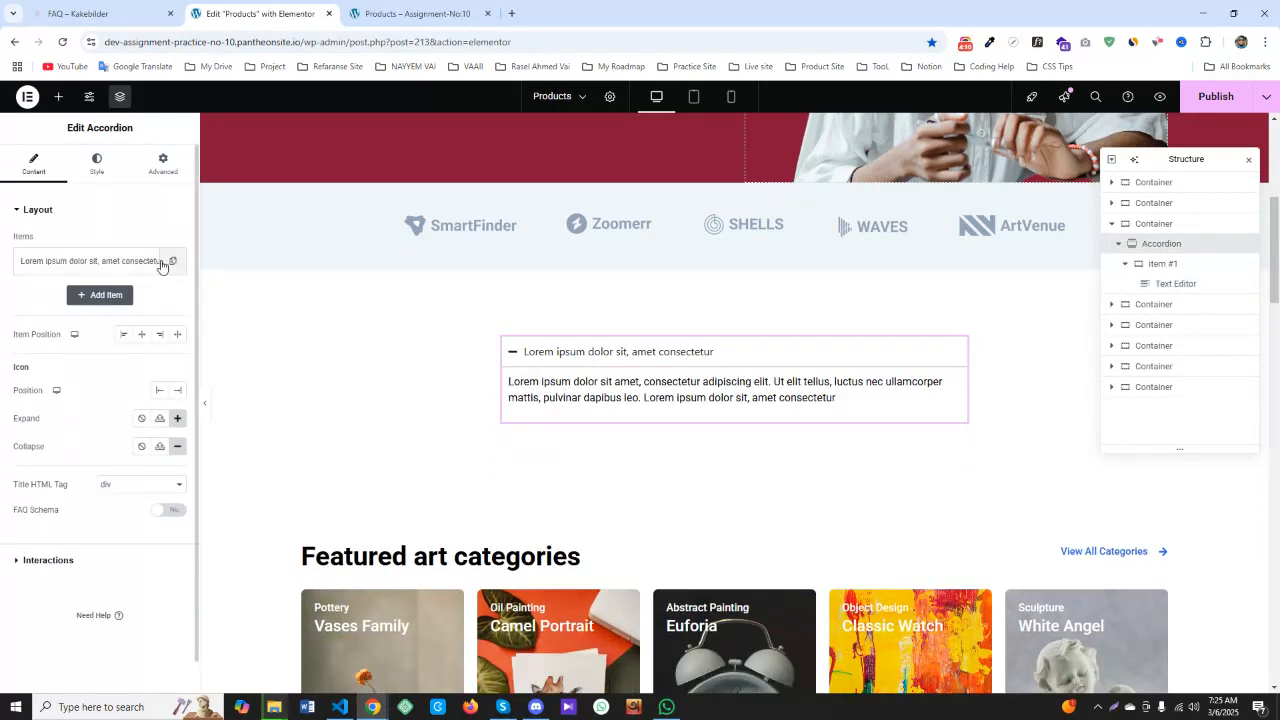
Duplicate the lorem ipsum accordion item until the accordion has five identical items
{"action": "left_click", "coordinate": [172, 261]}
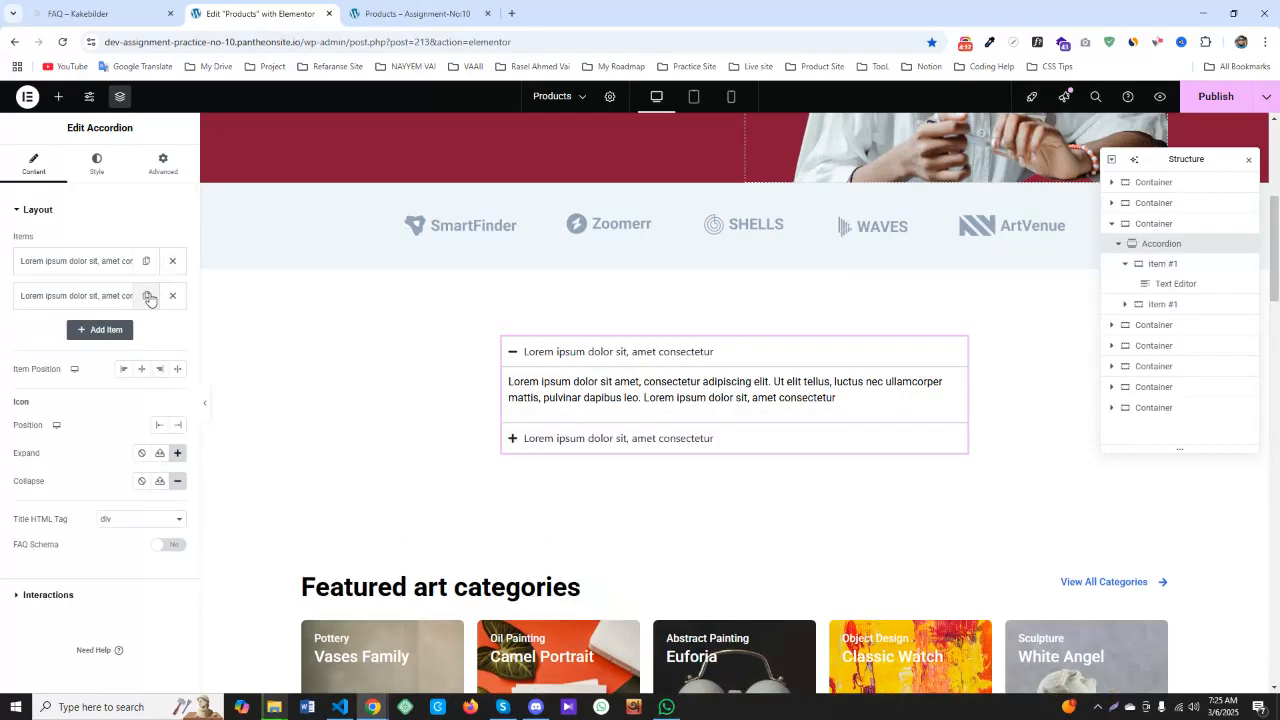
{"action": "left_click", "coordinate": [148, 297]}
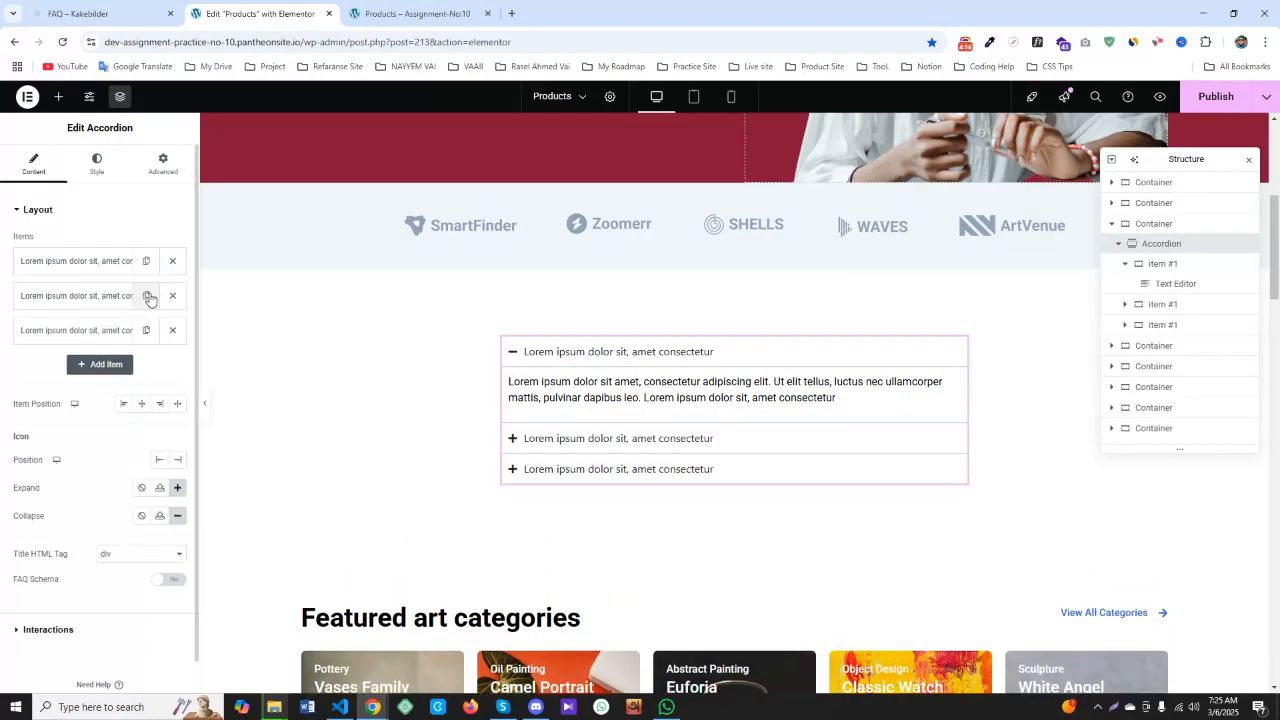
{"action": "left_click", "coordinate": [147, 297]}
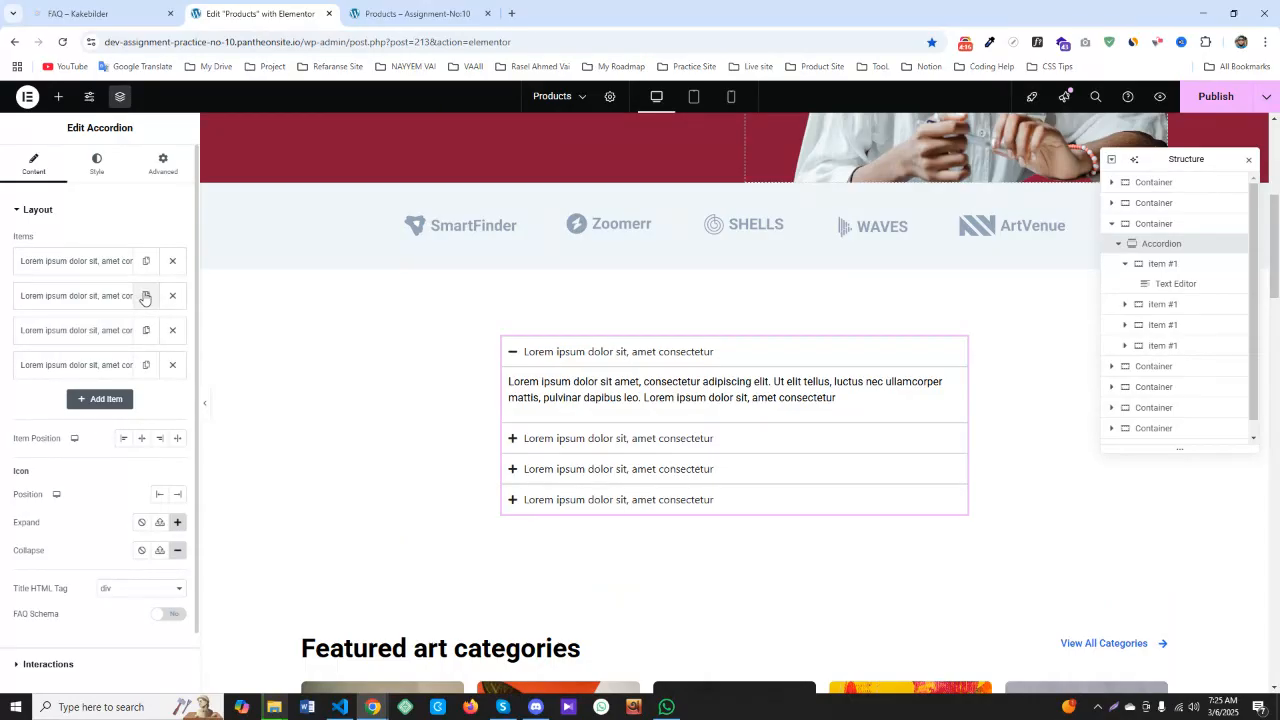
{"action": "left_click", "coordinate": [145, 297]}
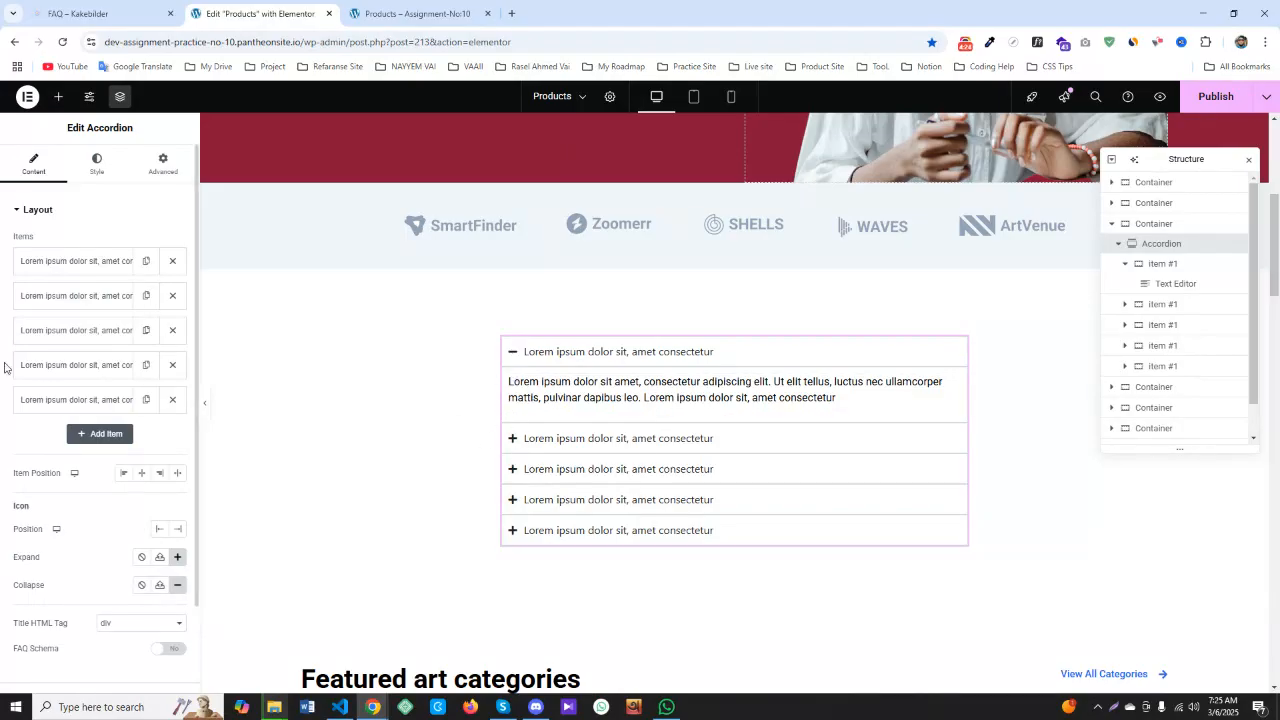
Set the accordion's icon position to End and stretch the item headers so the icons sit at the far edge
{"action": "scroll", "coordinate": [85, 372], "scroll_direction": "down", "scroll_amount": 2}
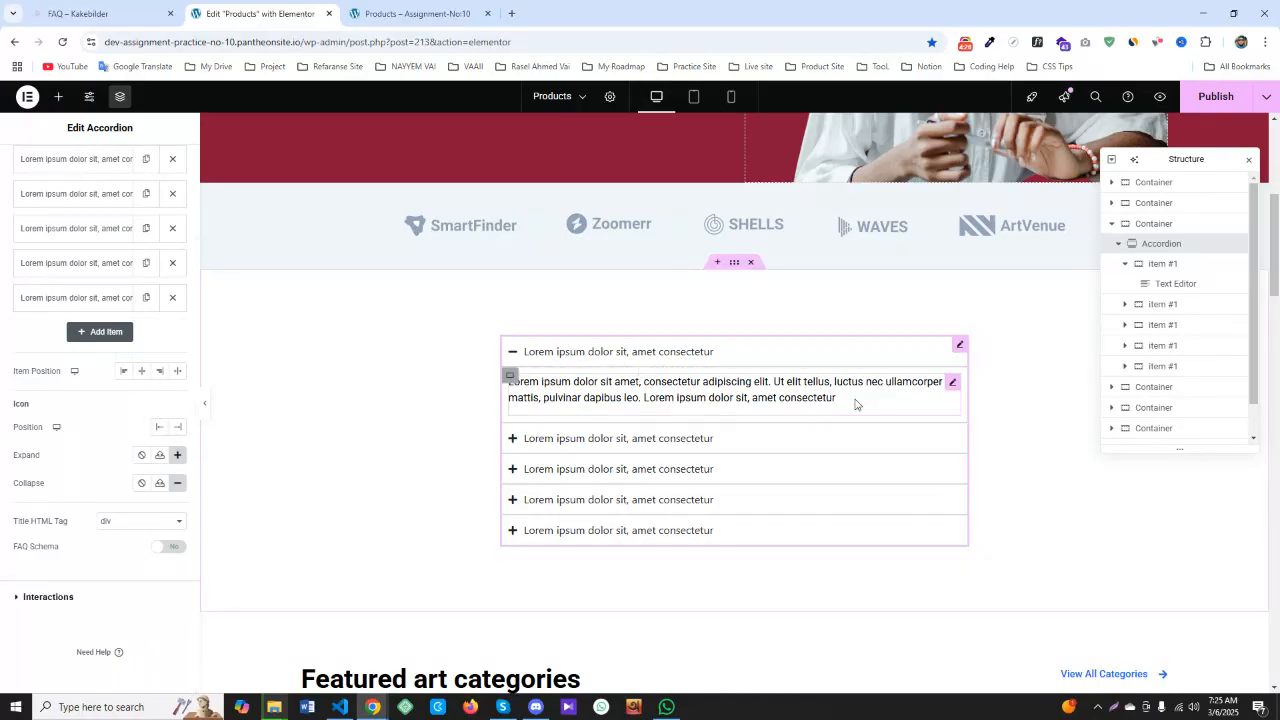
{"action": "left_click", "coordinate": [179, 428]}
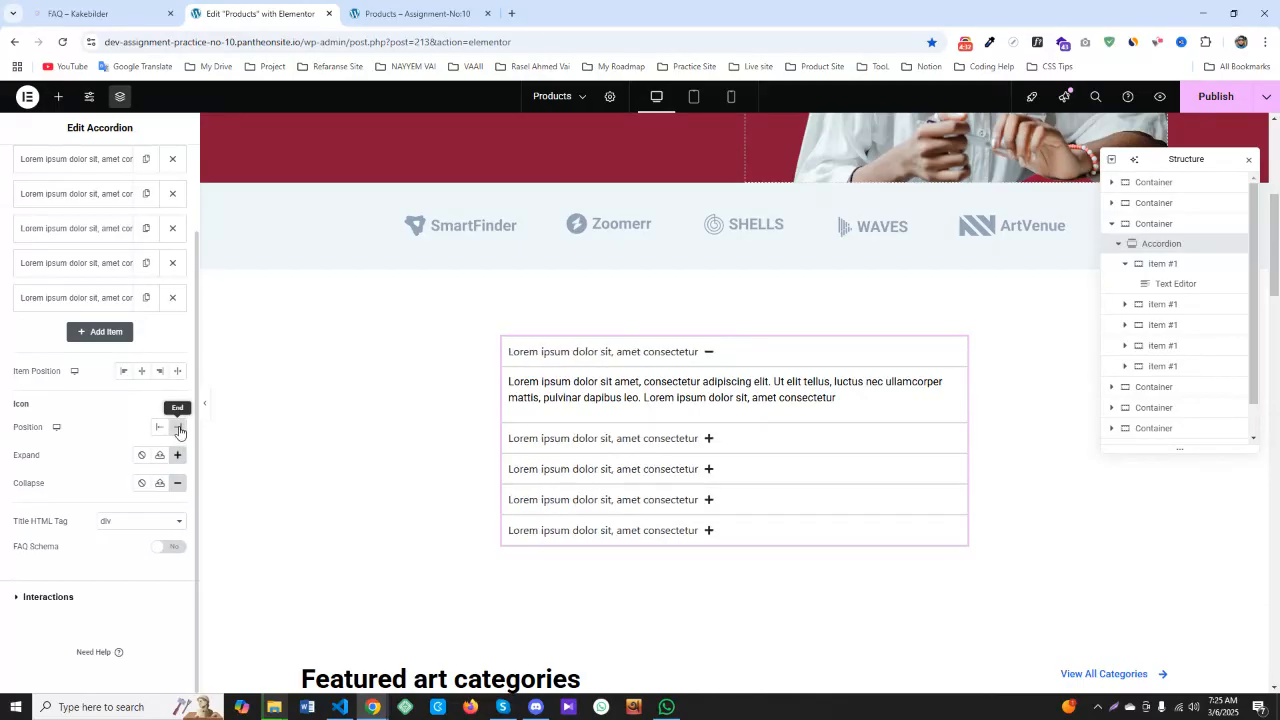
{"action": "left_click", "coordinate": [178, 372]}
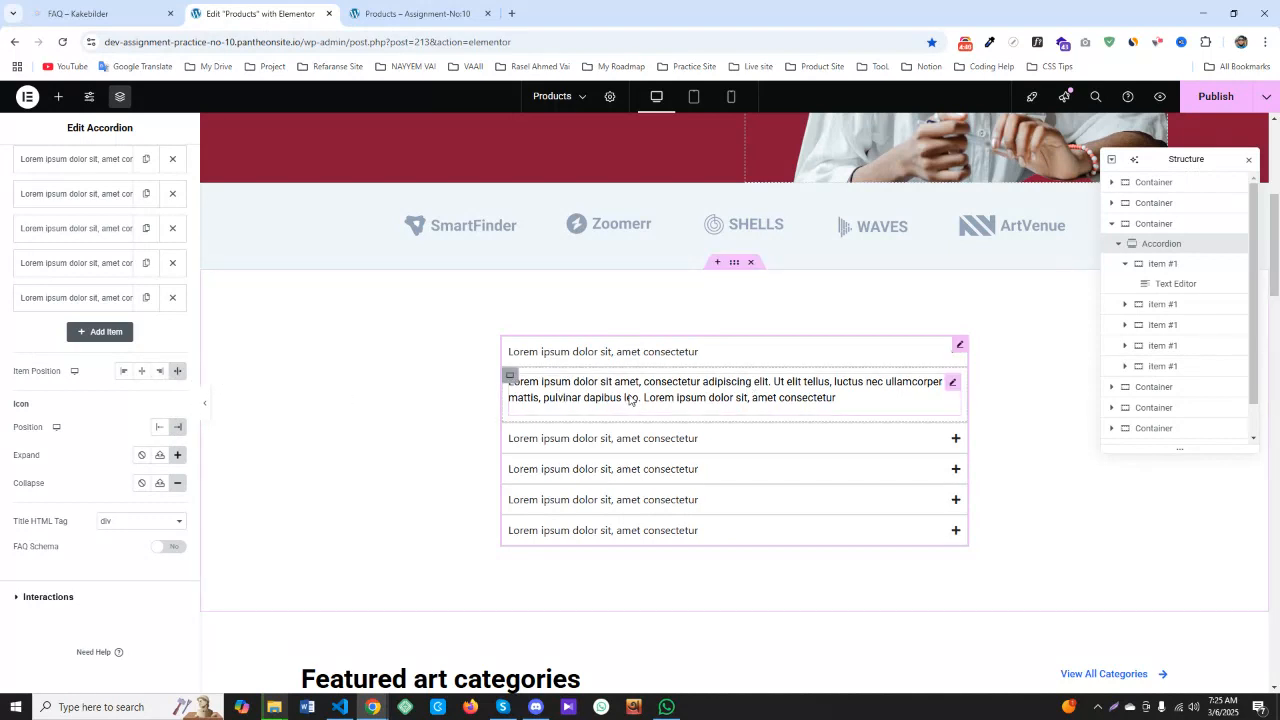
Give the accordion items a solid 1 px border in the global Accent color with an 8 px radius
{"action": "scroll", "coordinate": [632, 401], "scroll_direction": "down", "scroll_amount": 2}
{"action": "scroll", "coordinate": [632, 401], "scroll_direction": "up", "scroll_amount": 2}
{"action": "scroll", "coordinate": [632, 401], "scroll_direction": "down", "scroll_amount": 1}
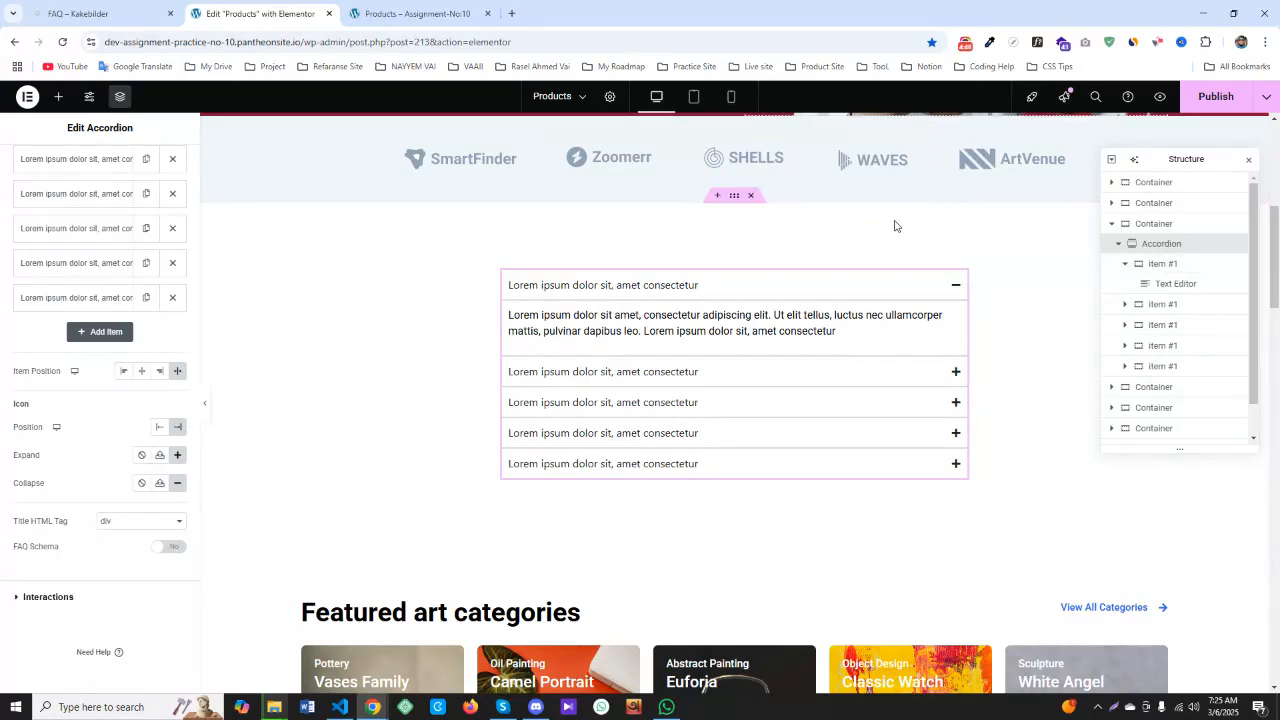
{"action": "scroll", "coordinate": [102, 231], "scroll_direction": "up", "scroll_amount": 2}
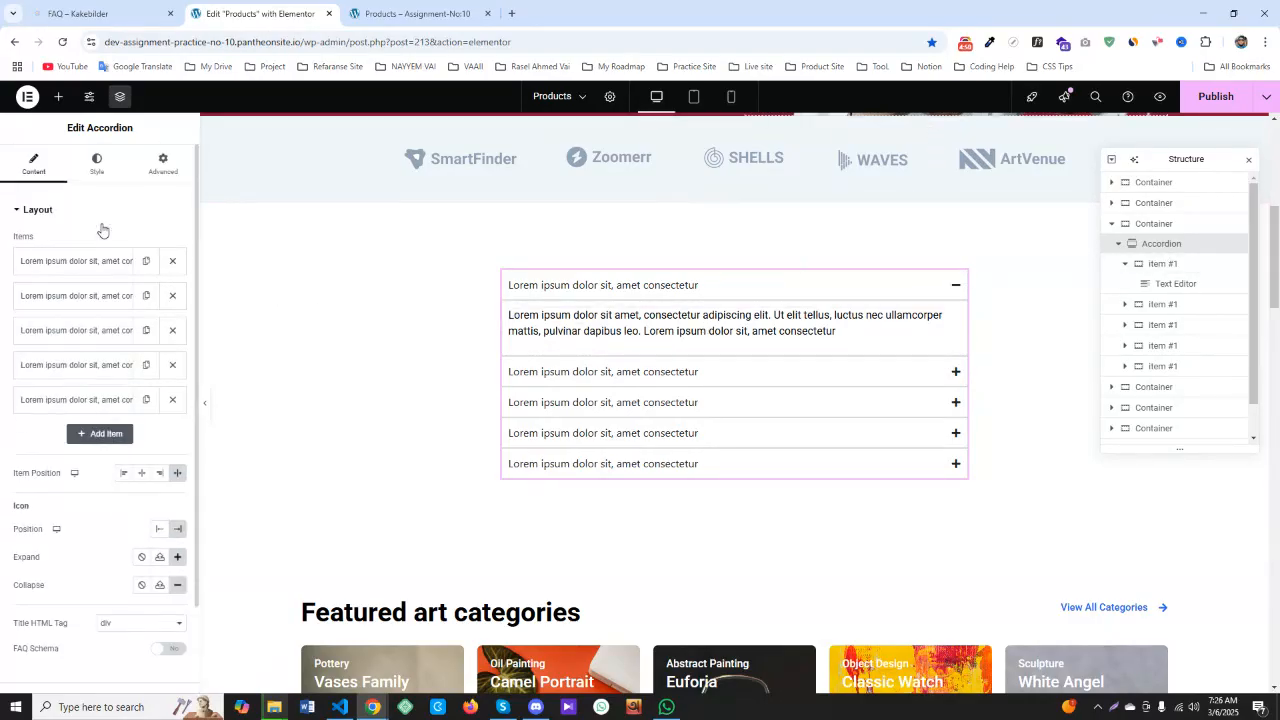
{"action": "left_click", "coordinate": [99, 164]}
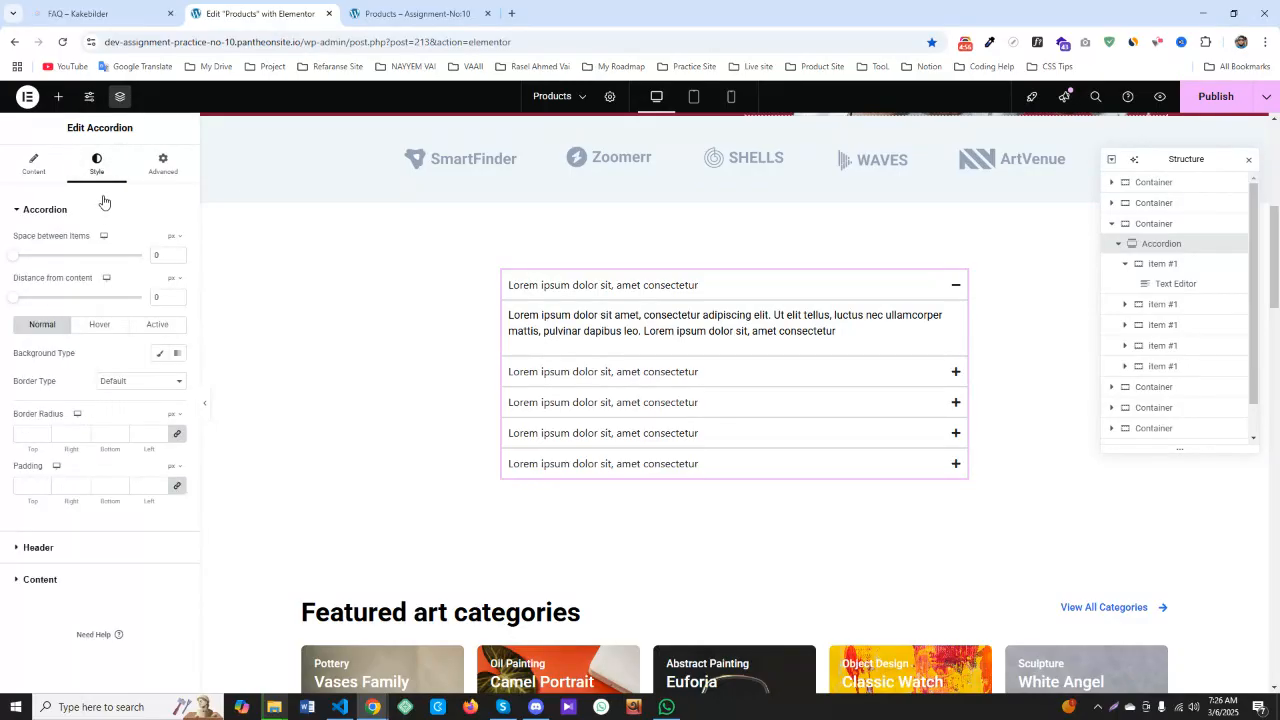
{"action": "left_click", "coordinate": [135, 386]}
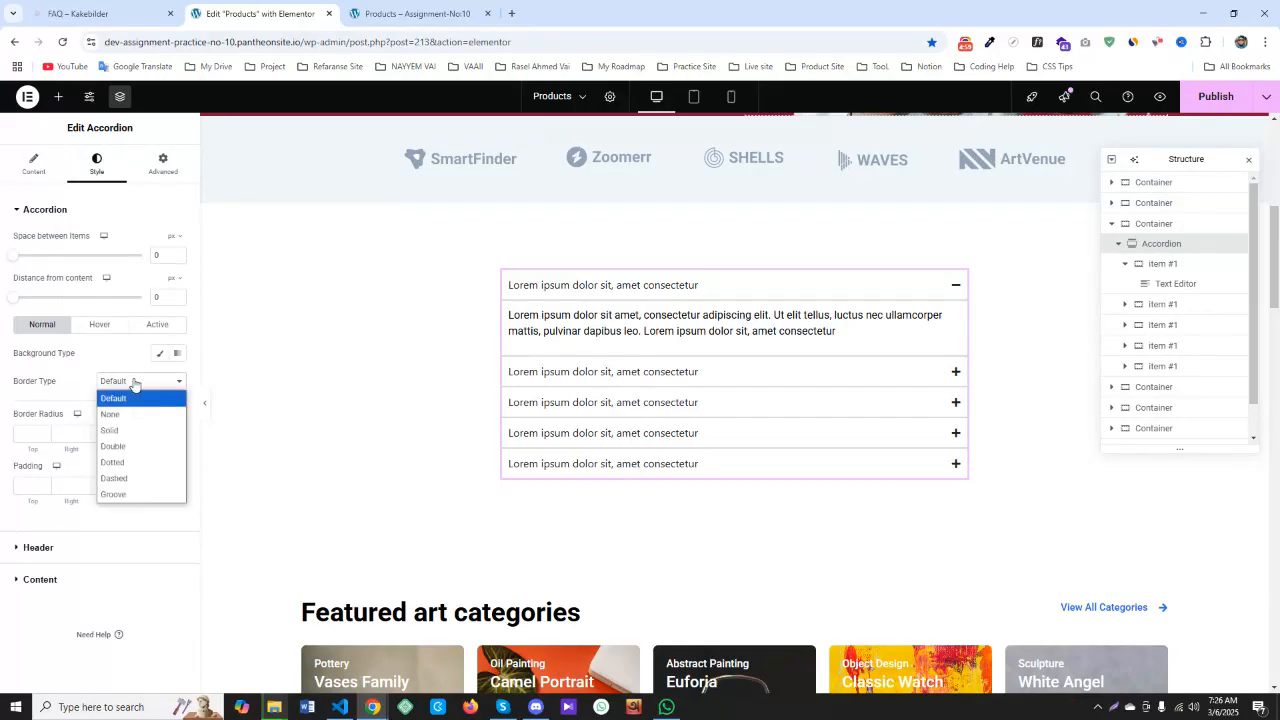
{"action": "left_click", "coordinate": [125, 429]}
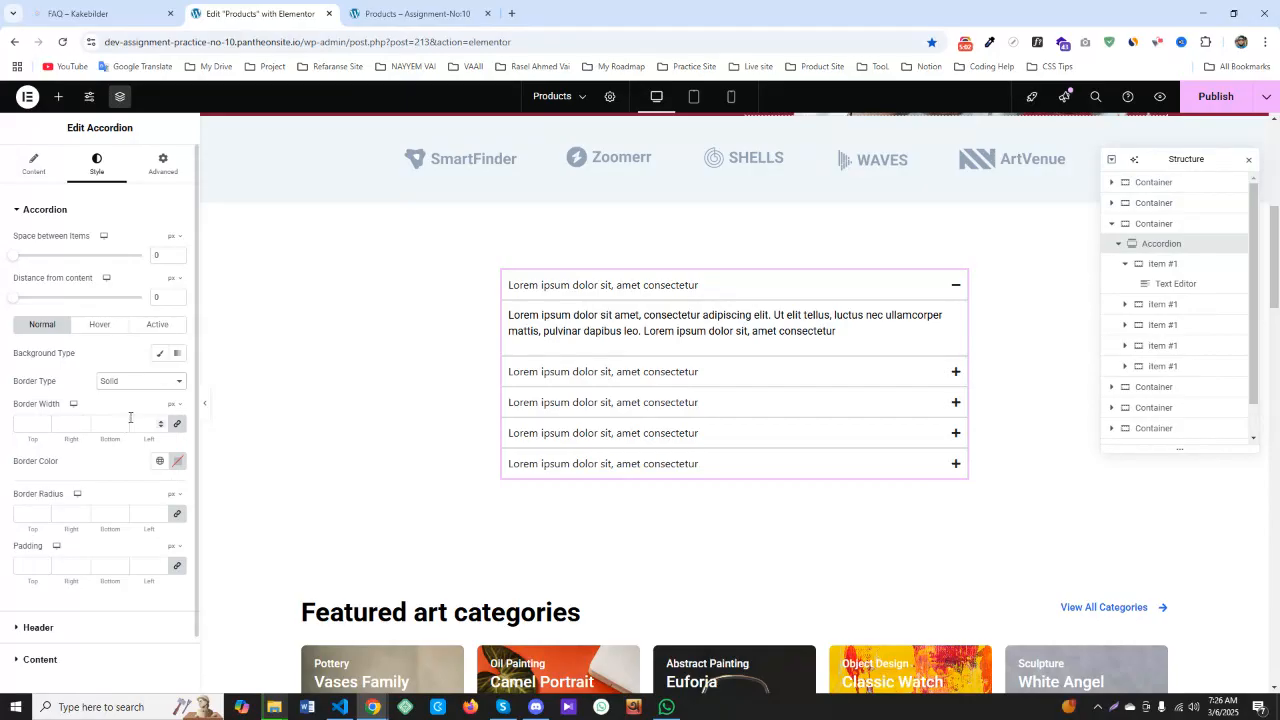
{"action": "left_click", "coordinate": [159, 461]}
{"action": "left_click", "coordinate": [103, 603]}
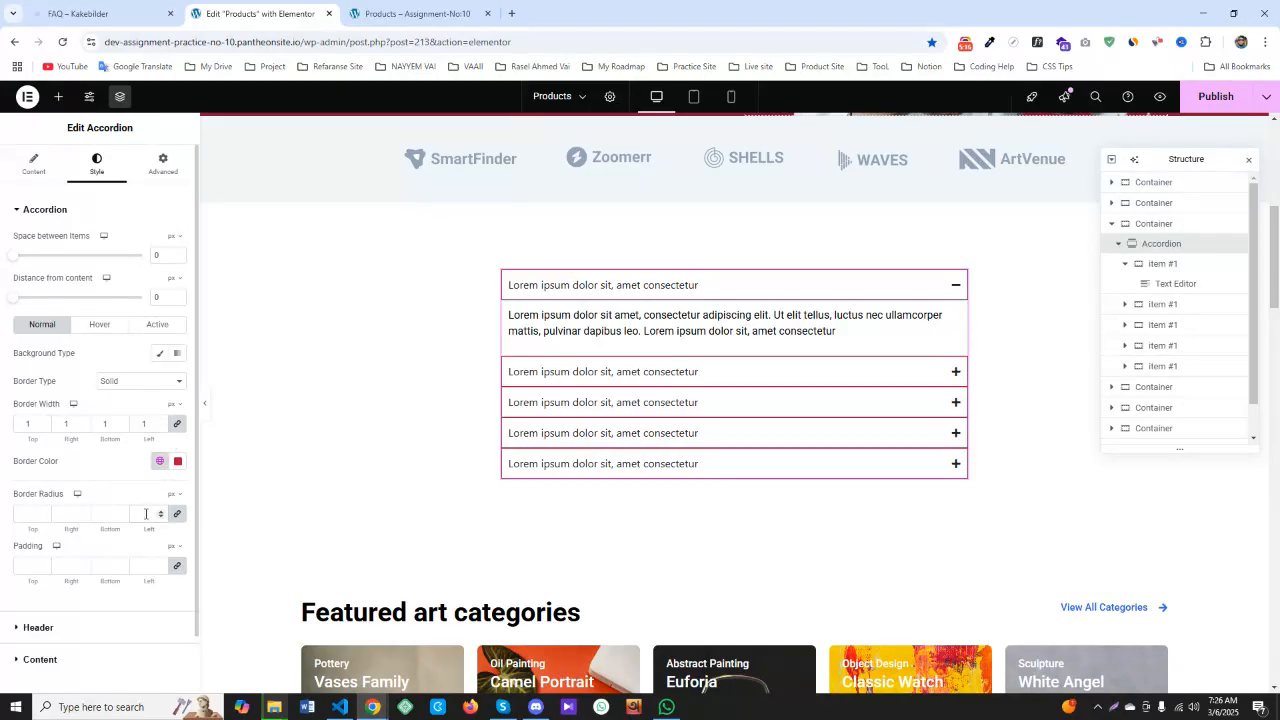
{"action": "type", "text": "0"}
{"action": "key", "text": "BackSpace"}
{"action": "key", "text": "BackSpace"}
Give the first item's content container a solid 1 px border in the global Accent color with an 8 px radius
{"action": "left_click", "coordinate": [511, 311]}
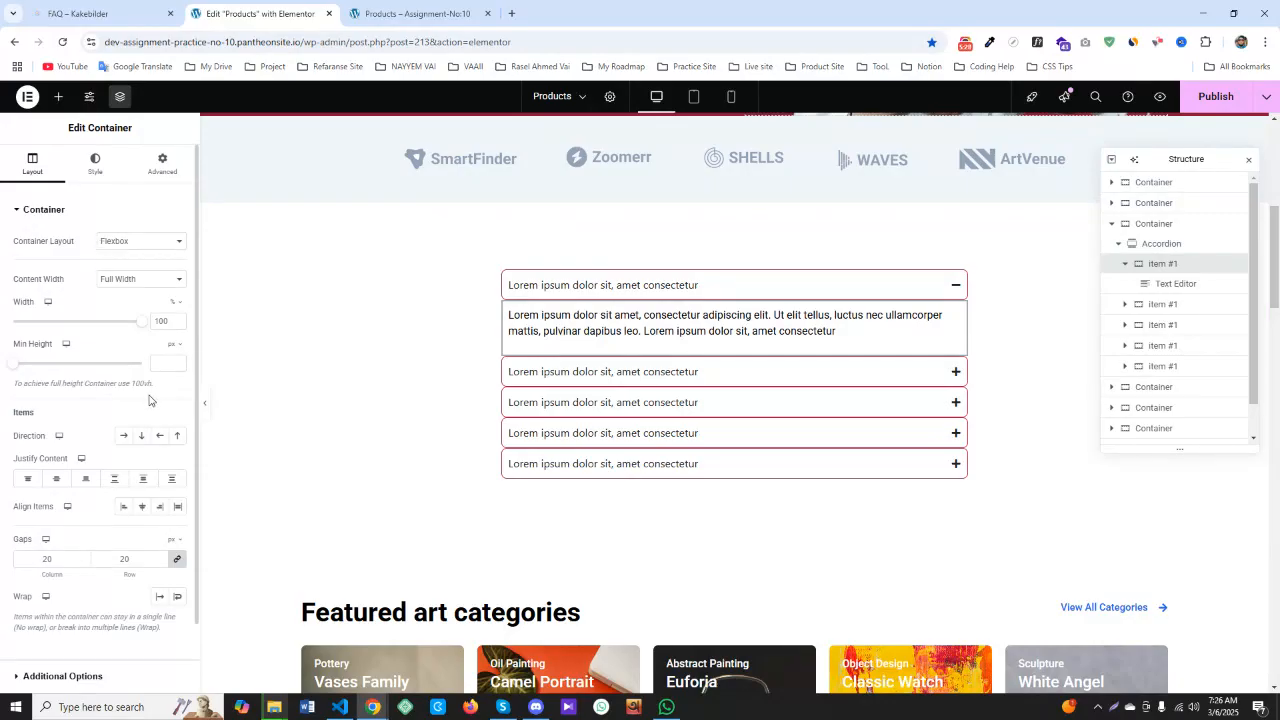
{"action": "left_click", "coordinate": [95, 162]}
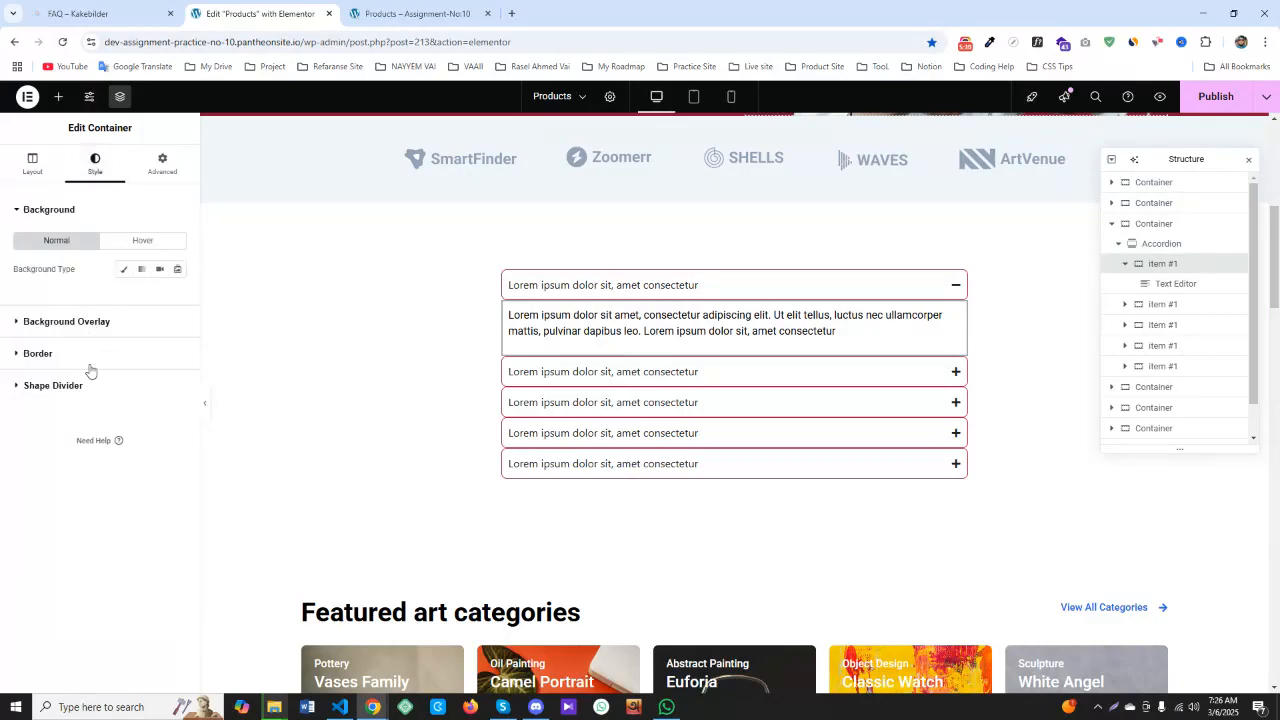
{"action": "left_click", "coordinate": [86, 355]}
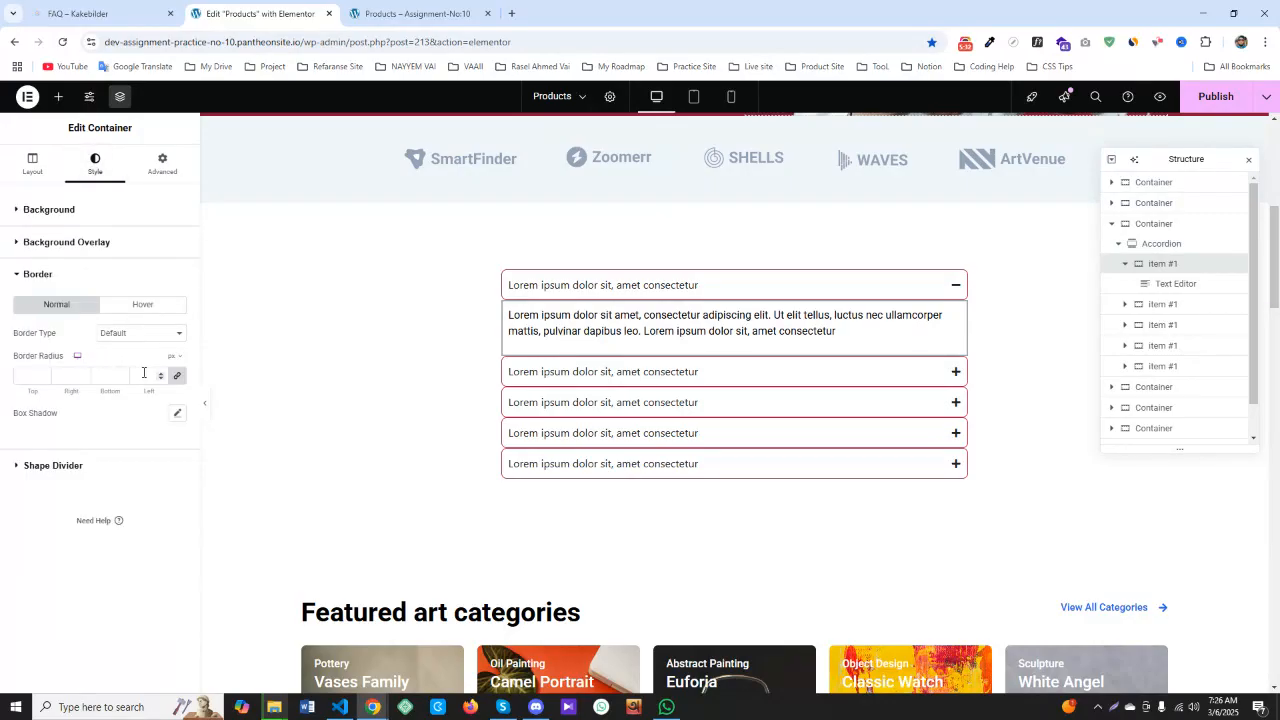
{"action": "left_click", "coordinate": [143, 336]}
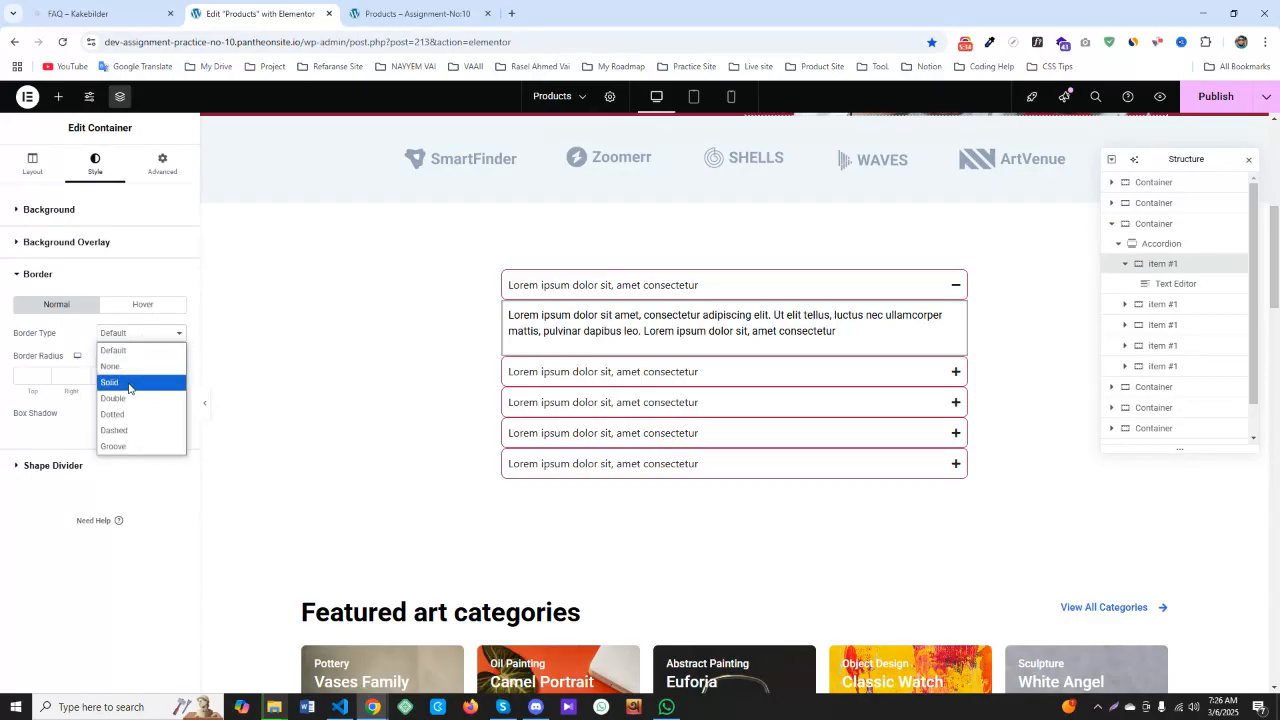
{"action": "left_click", "coordinate": [129, 386]}
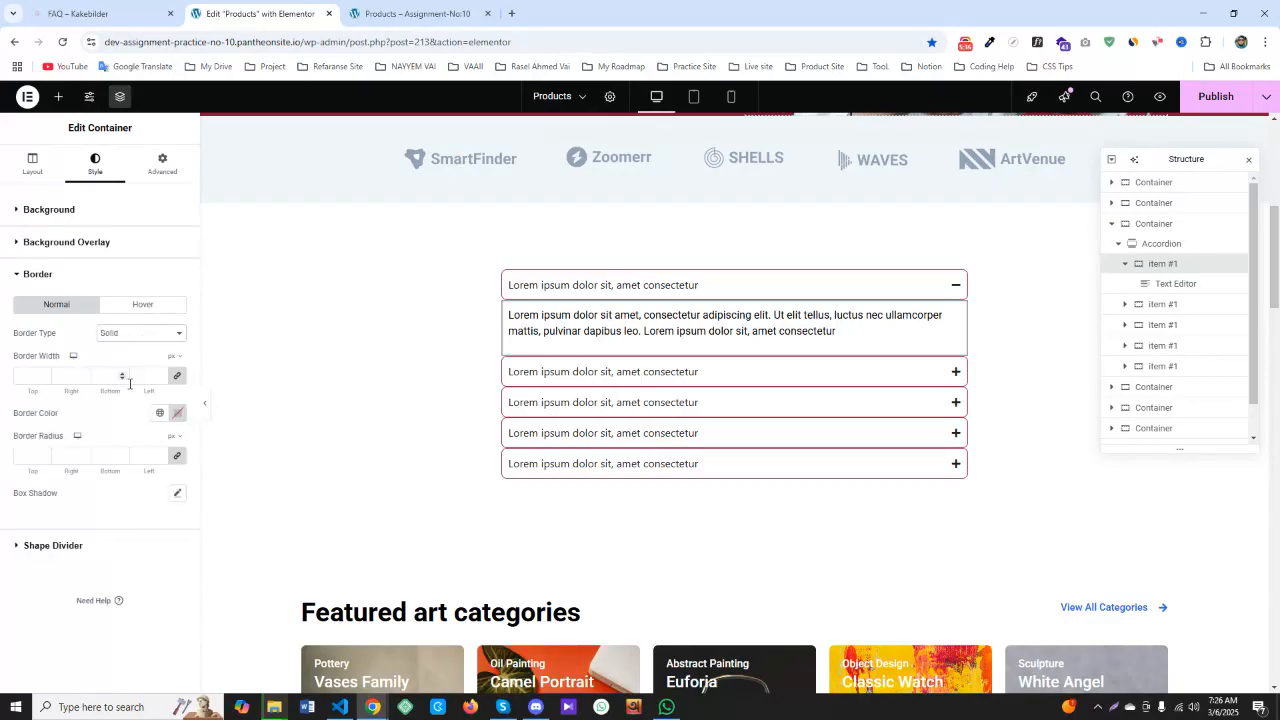
{"action": "left_click", "coordinate": [160, 413]}
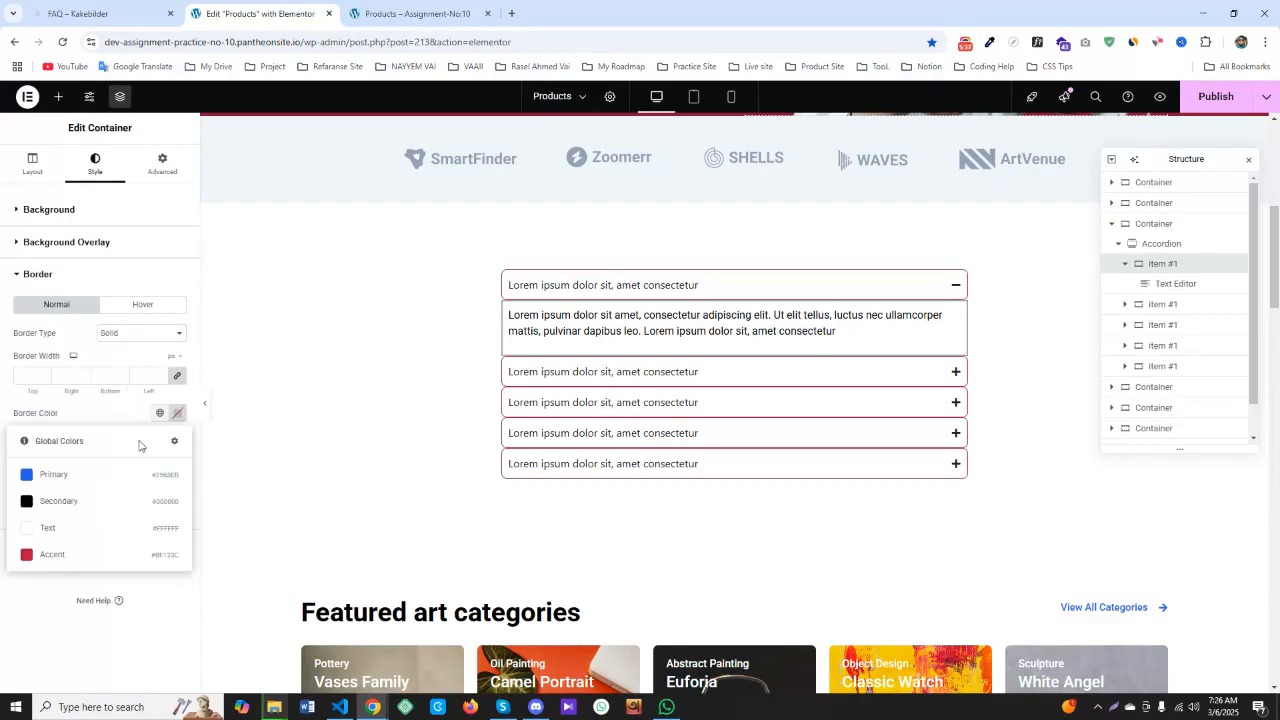
{"action": "left_click", "coordinate": [73, 554]}
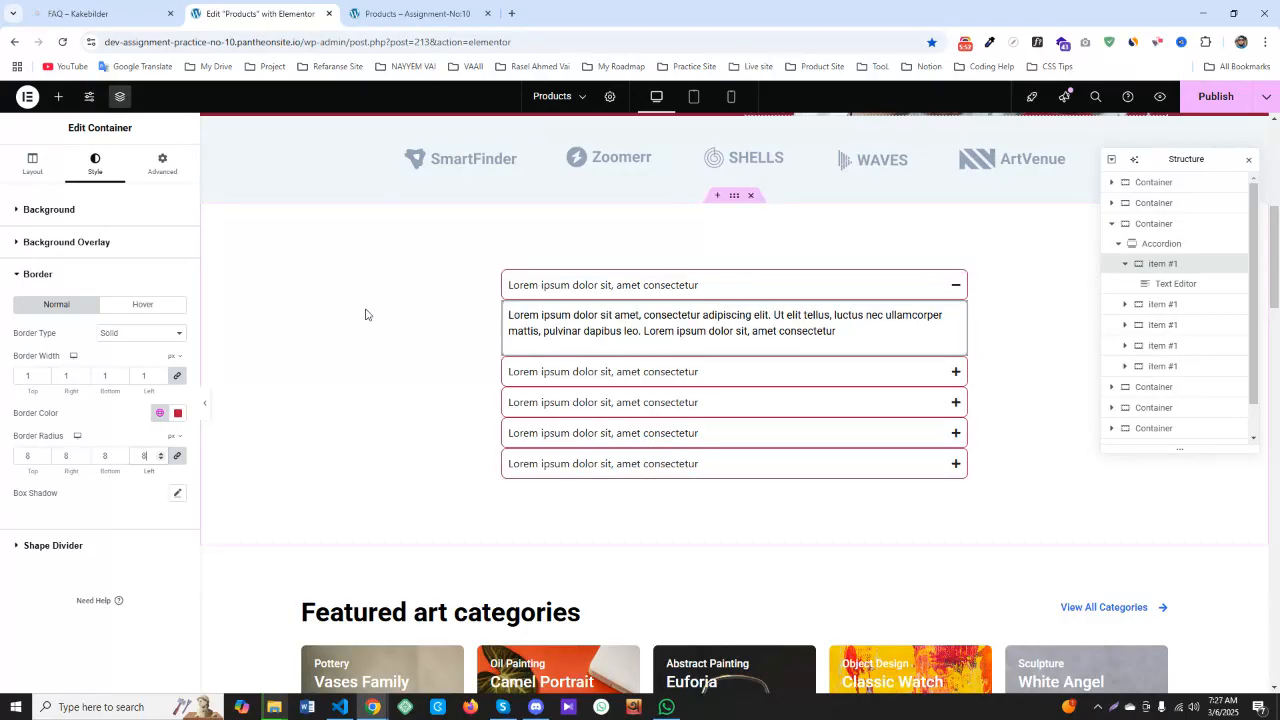
Publish the page updates and reload the live Products page to check the accordion's borders
{"action": "left_click", "coordinate": [961, 284]}
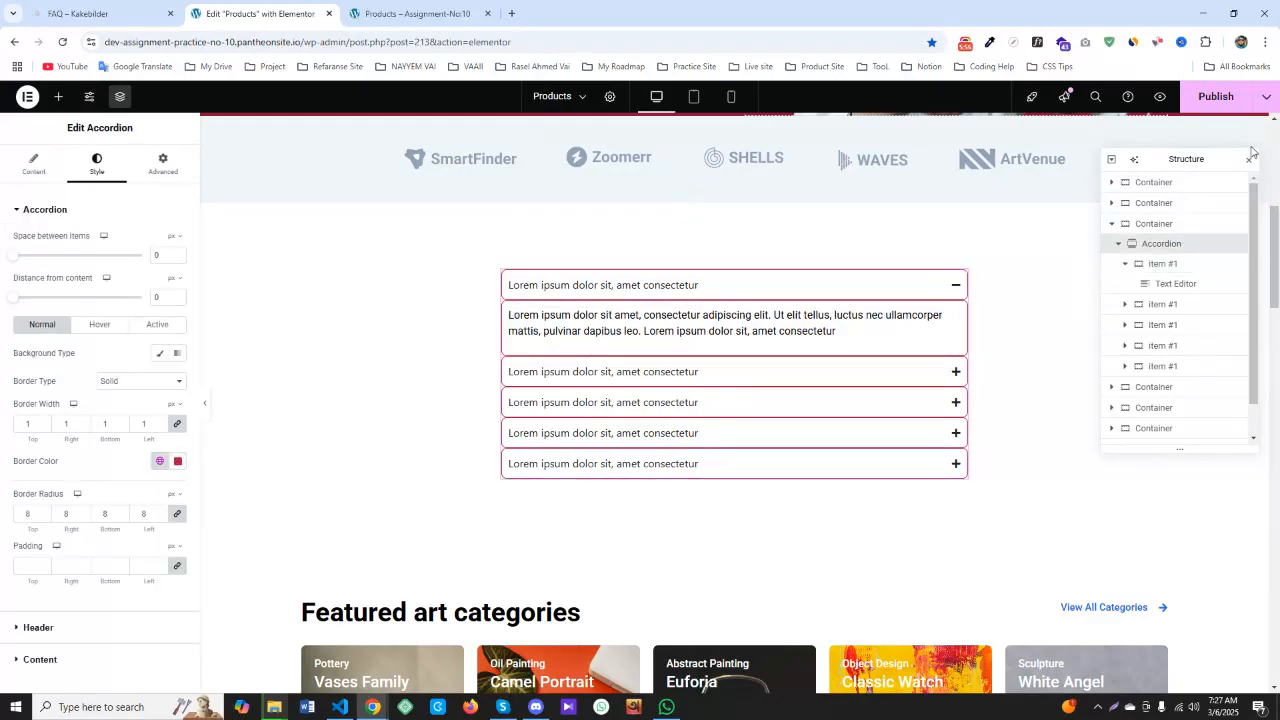
{"action": "left_click", "coordinate": [415, 13]}
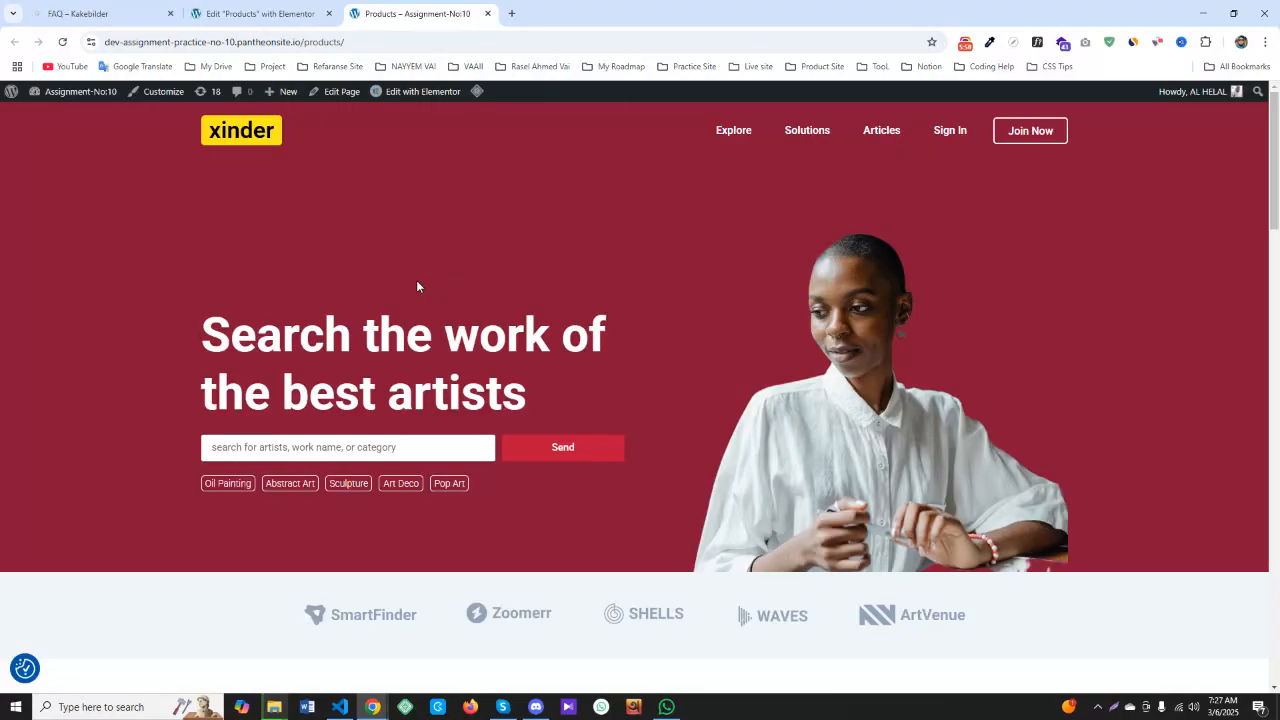
{"action": "left_click", "coordinate": [262, 13]}
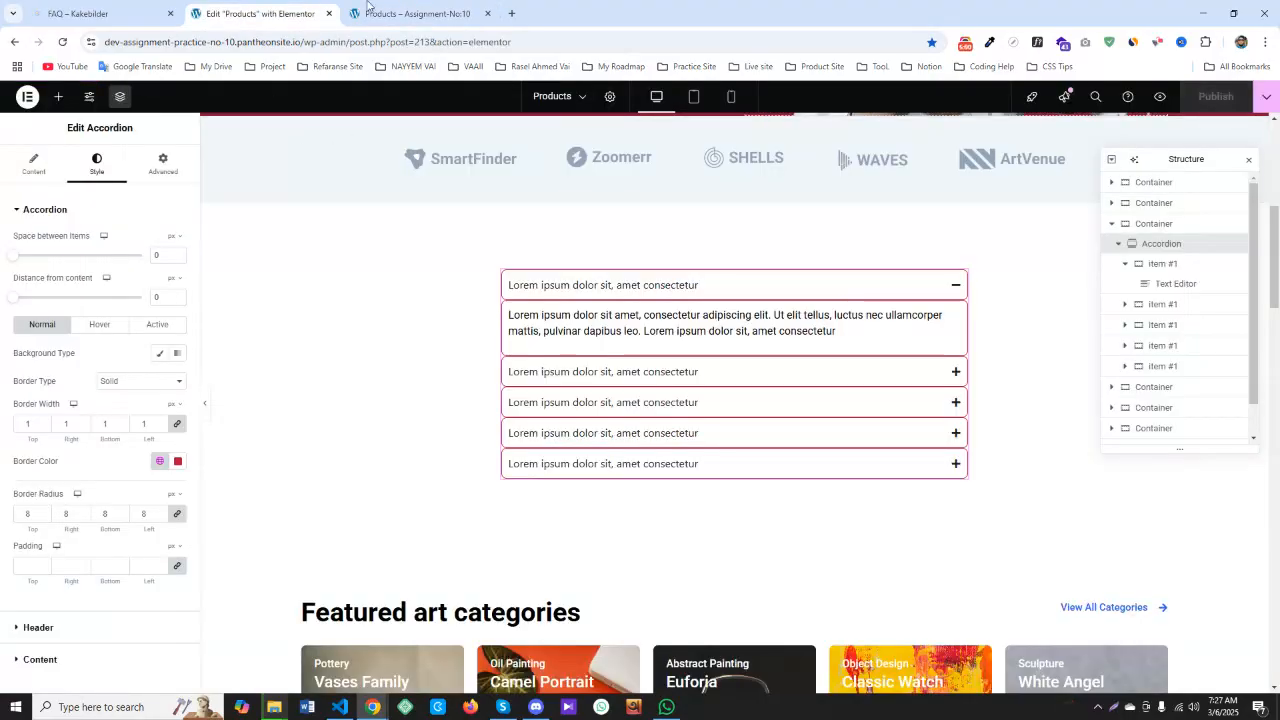
{"action": "left_click", "coordinate": [372, 12]}
{"action": "key", "text": "F5"}
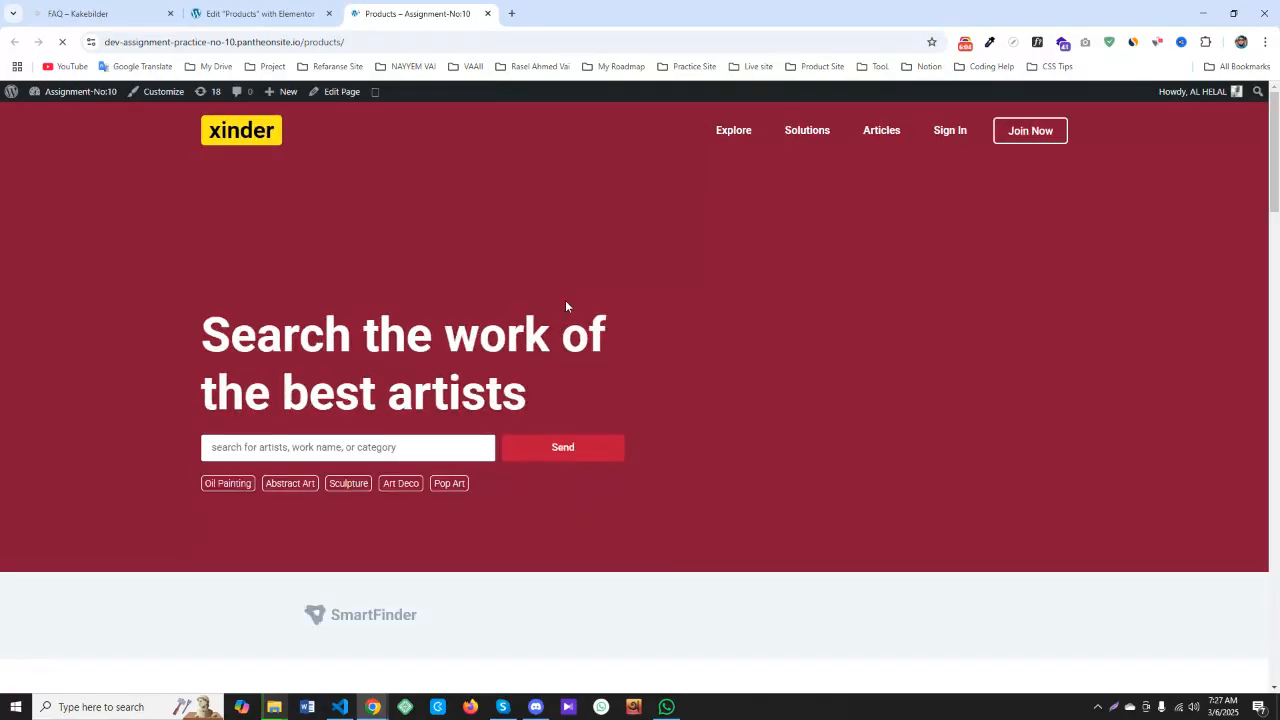
{"action": "scroll", "coordinate": [565, 300], "scroll_direction": "down", "scroll_amount": 5}
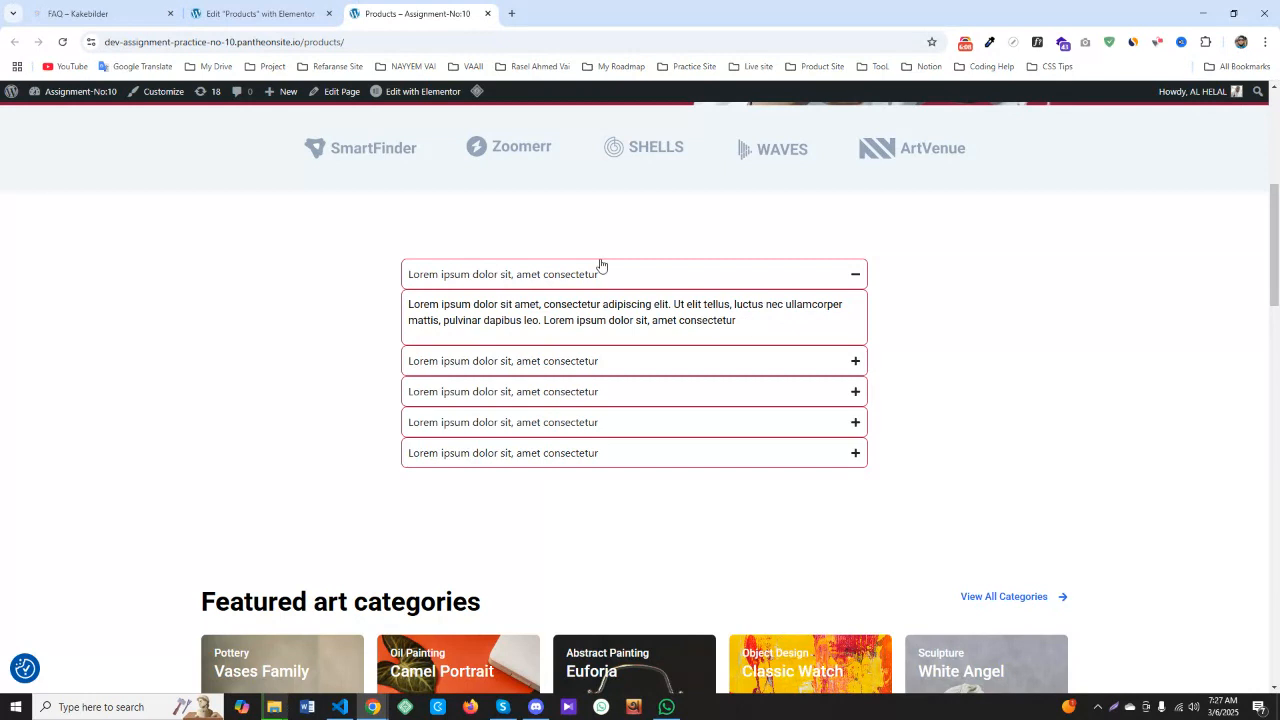
Set the accordion's space between items to 20 px in the Elementor editor
{"action": "left_click", "coordinate": [276, 12]}
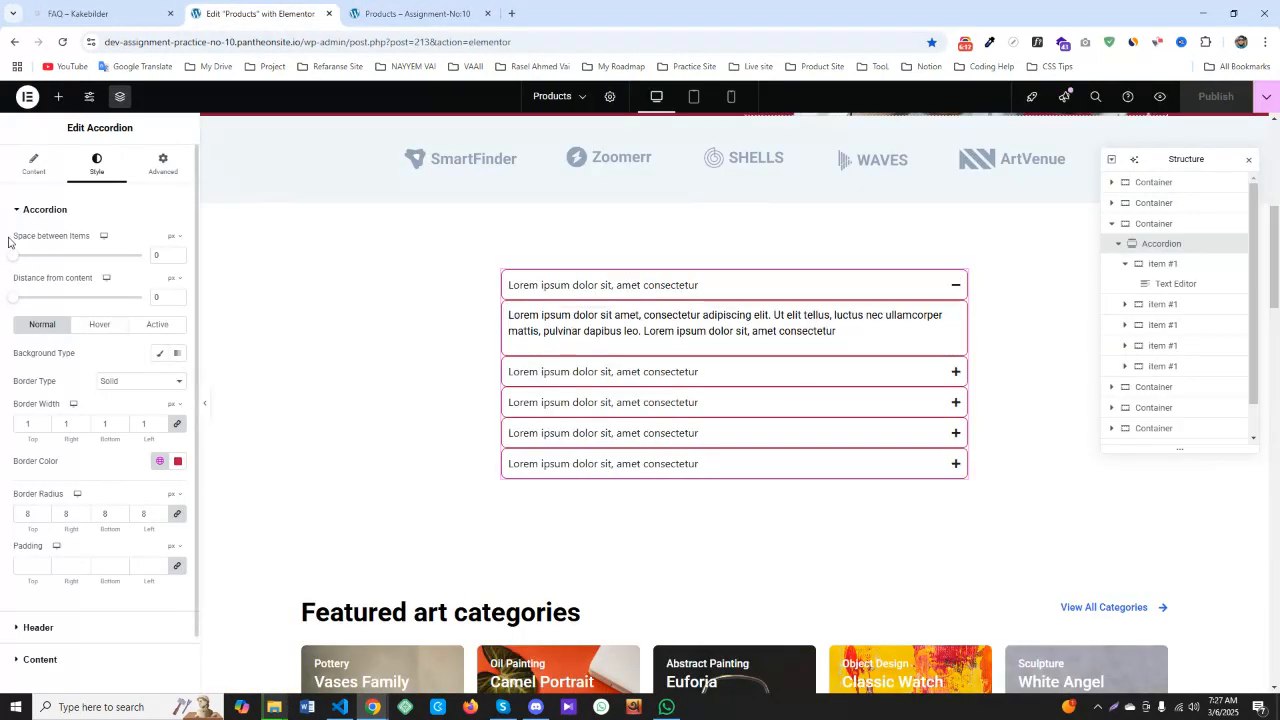
{"action": "left_click", "coordinate": [34, 165]}
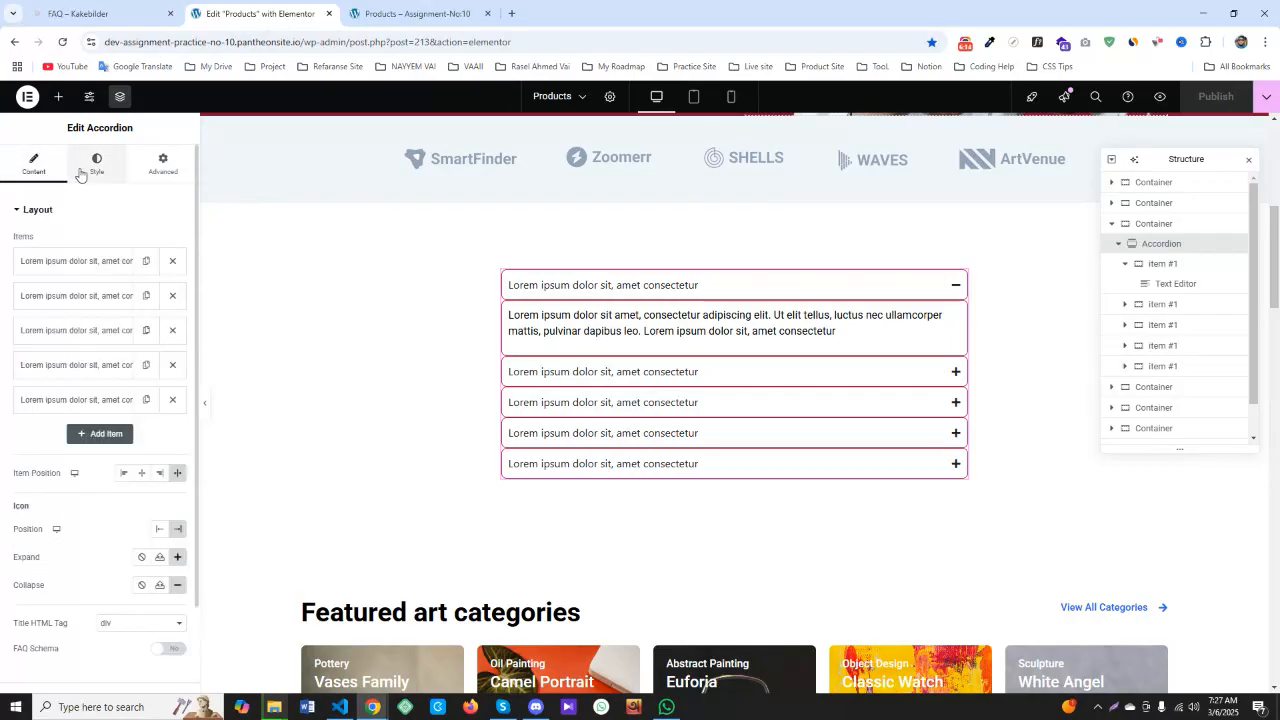
{"action": "left_click", "coordinate": [91, 170]}
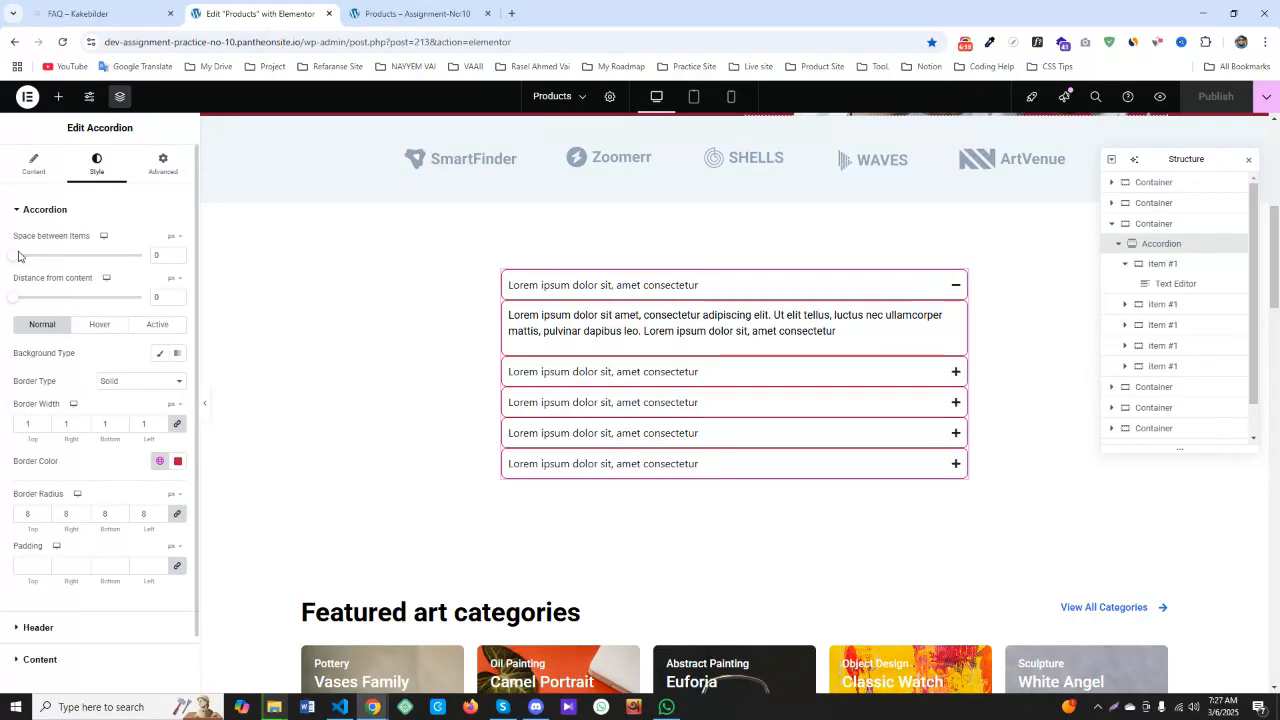
{"action": "double_click", "coordinate": [158, 255]}
{"action": "type", "text": "20"}
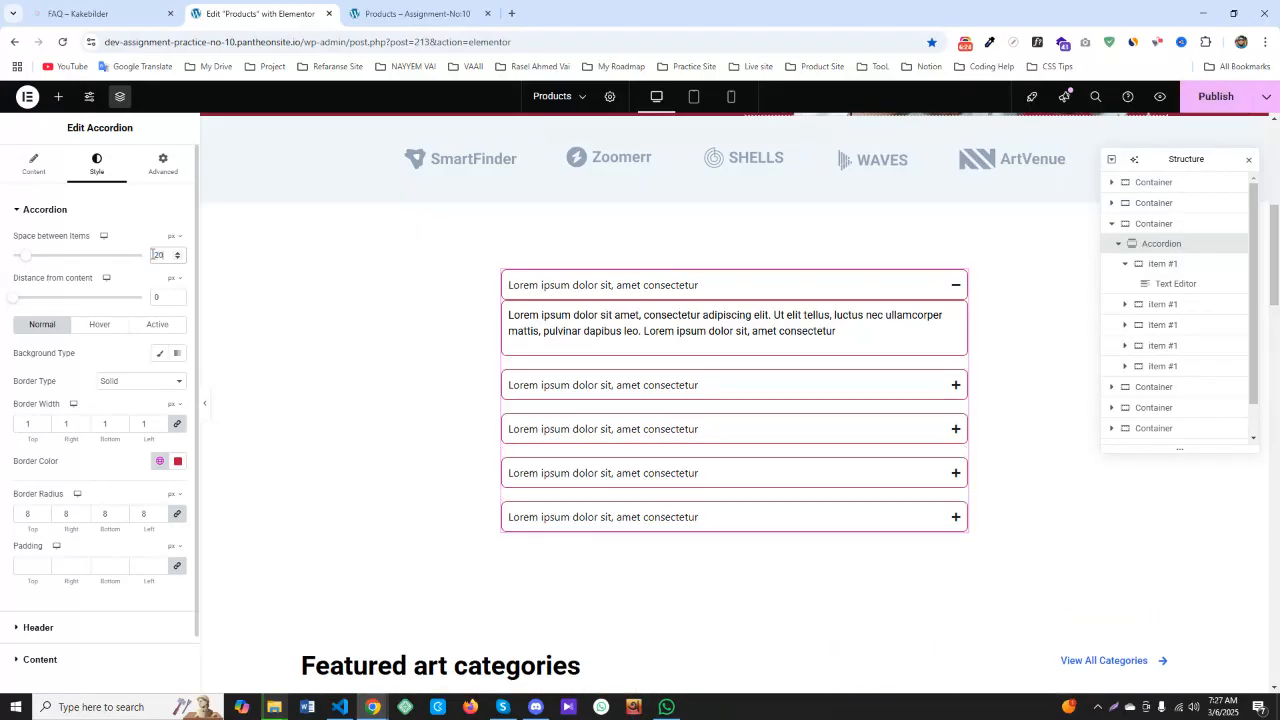
{"action": "double_click", "coordinate": [156, 297]}
{"action": "type", "text": "10"}
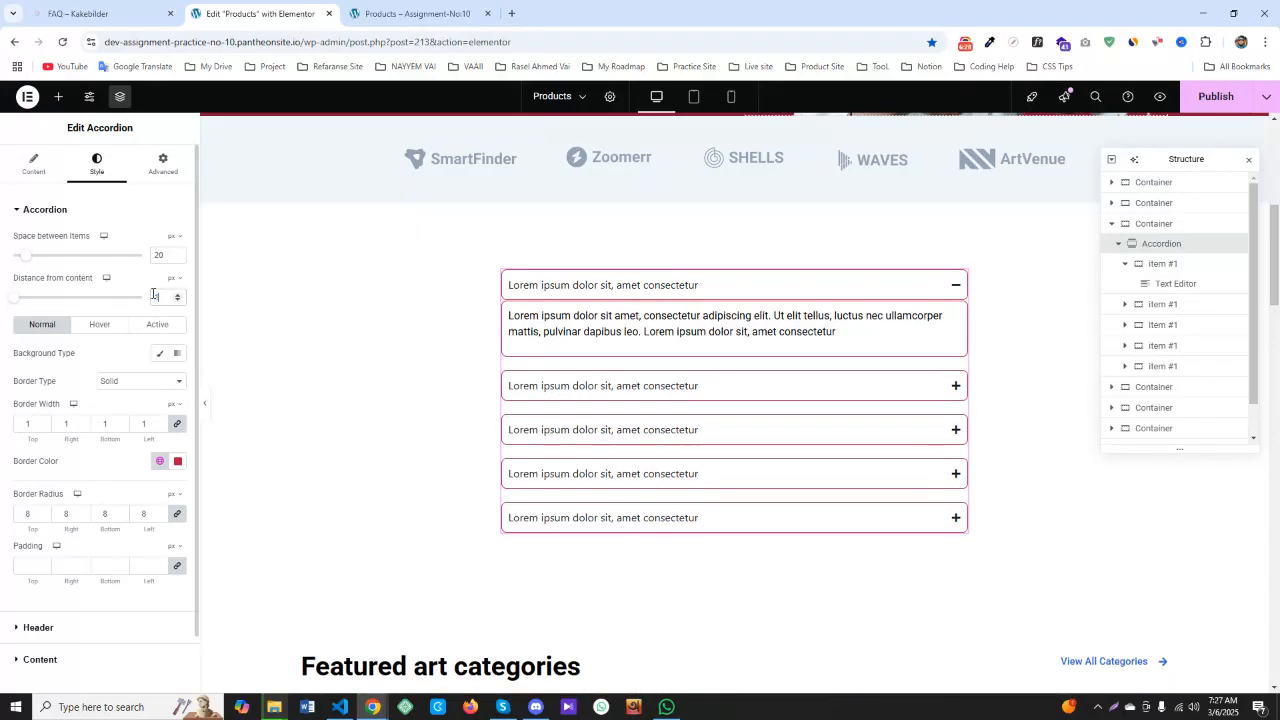
{"action": "key", "text": "BackSpace"}
{"action": "key", "text": "BackSpace"}
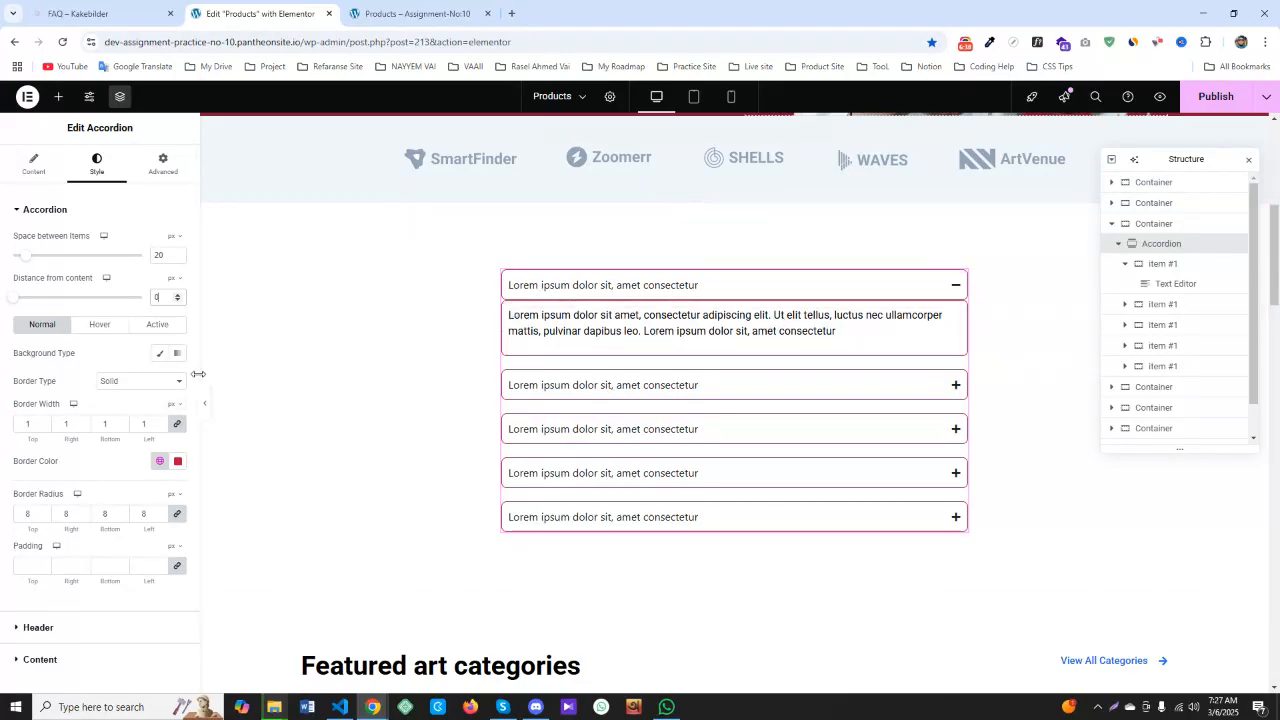
Set the accordion items' padding to 20 px on all sides
{"action": "scroll", "coordinate": [138, 395], "scroll_direction": "down", "scroll_amount": 1}
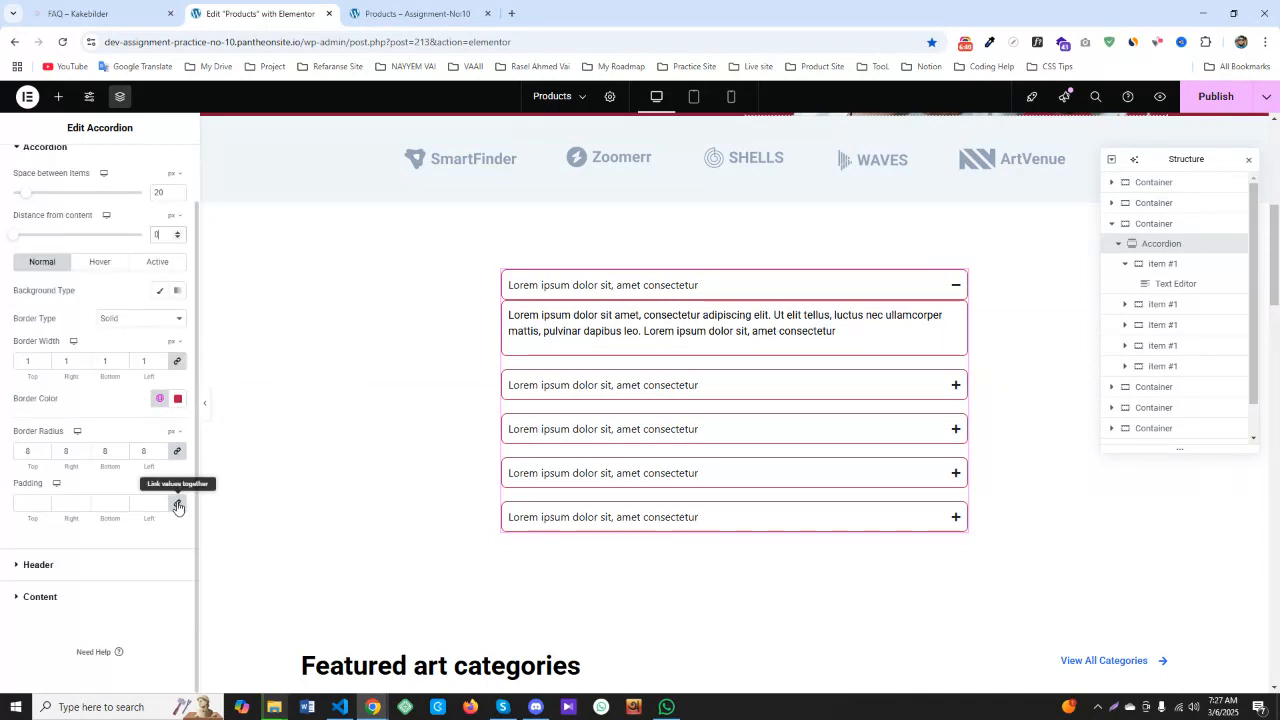
{"action": "left_click", "coordinate": [63, 566]}
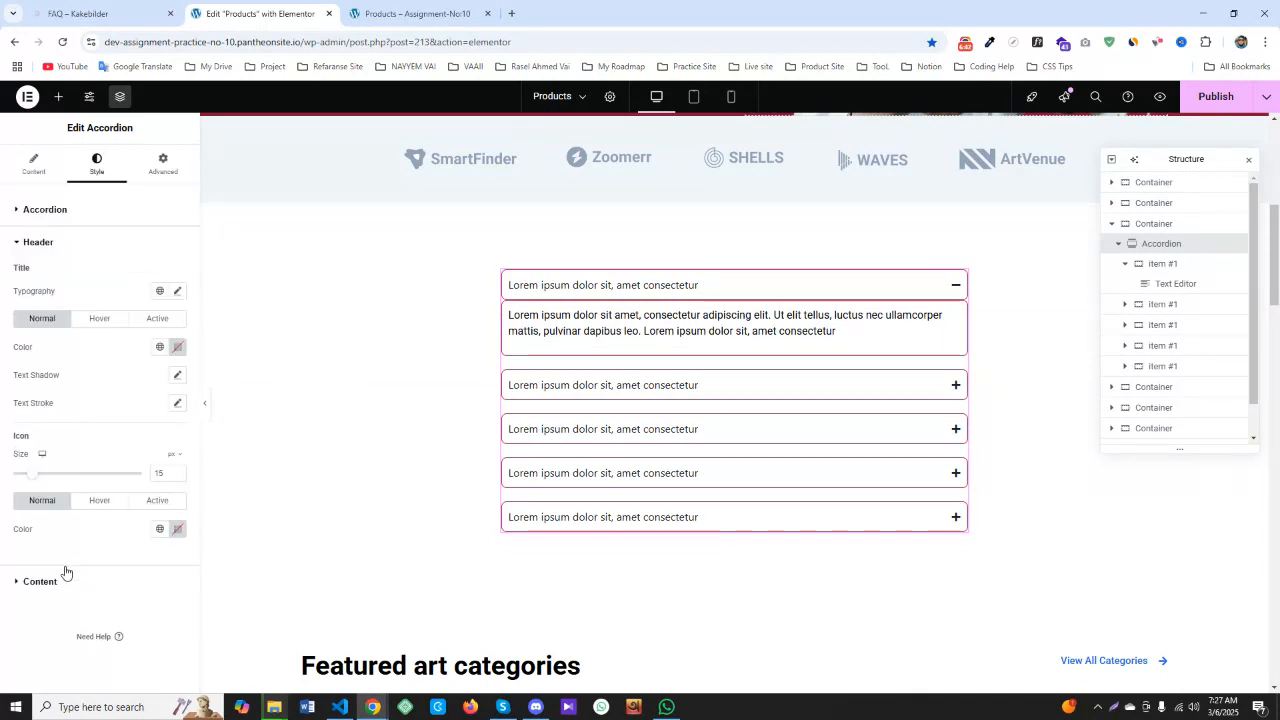
{"action": "left_click", "coordinate": [76, 226]}
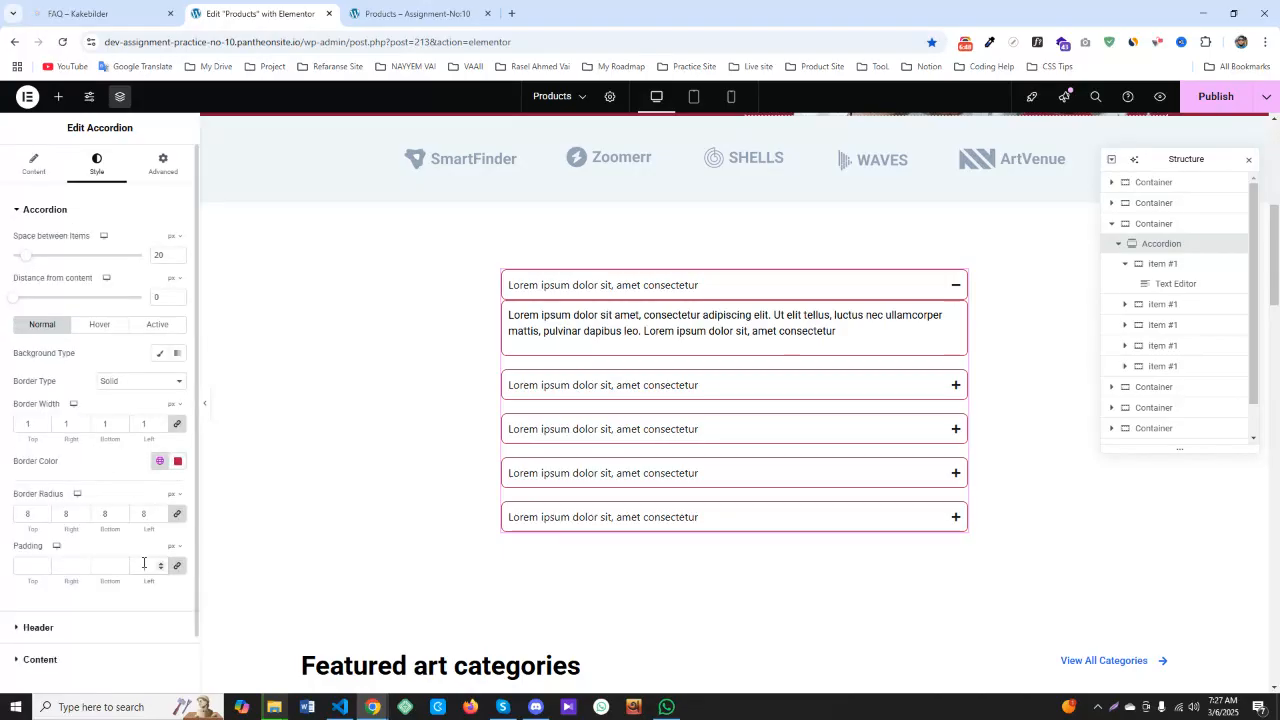
{"action": "left_click", "coordinate": [144, 563]}
{"action": "type", "text": "20"}
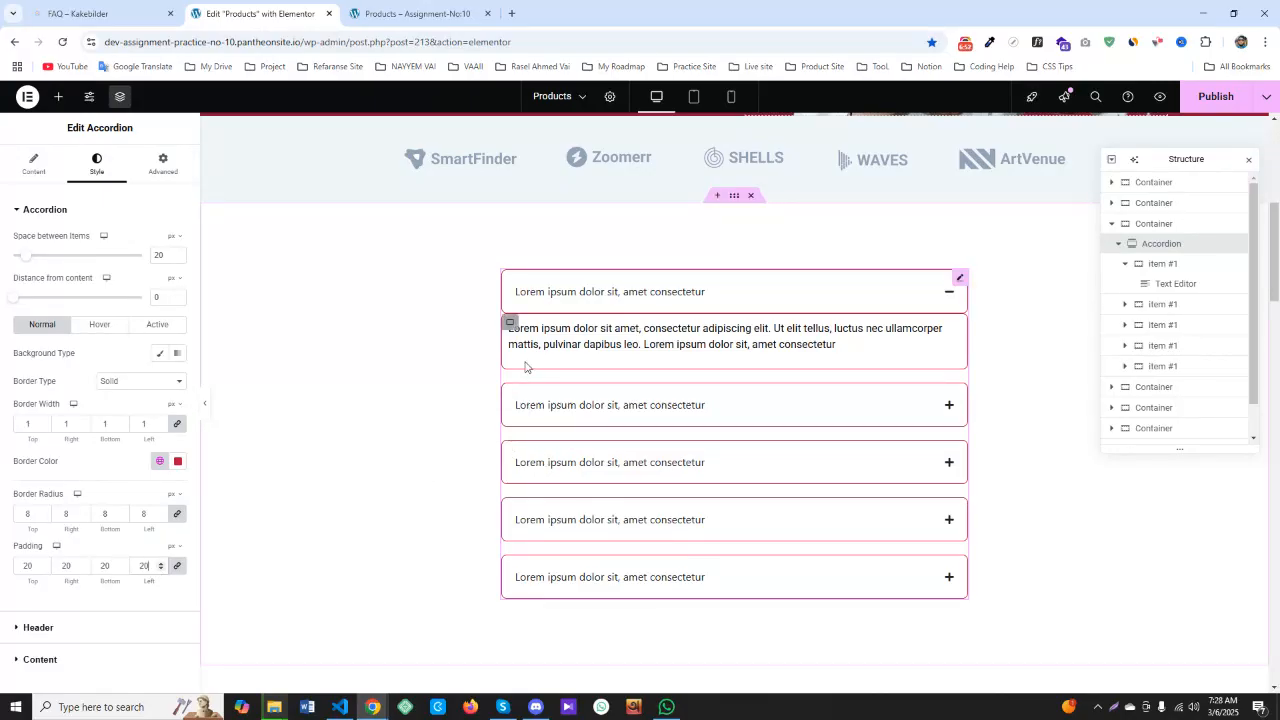
Set the padding of the first item's content container to 20 px on all sides
{"action": "left_click", "coordinate": [510, 325]}
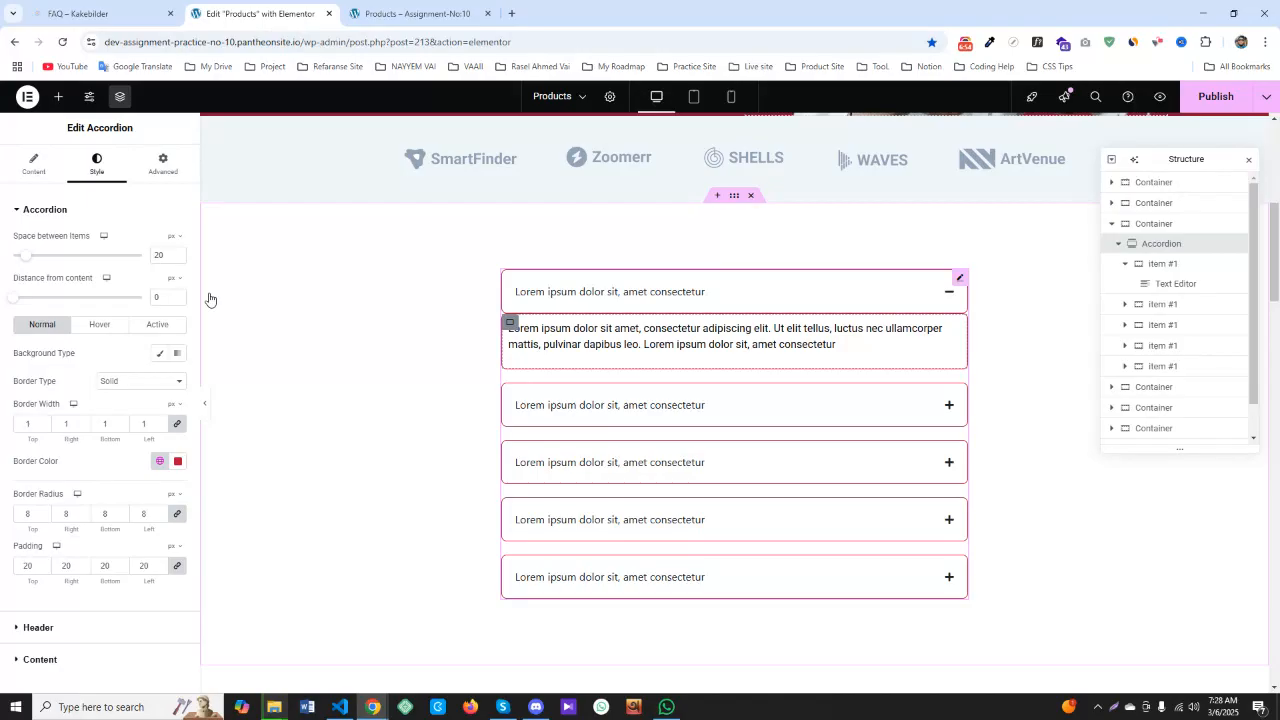
{"action": "left_click", "coordinate": [161, 165]}
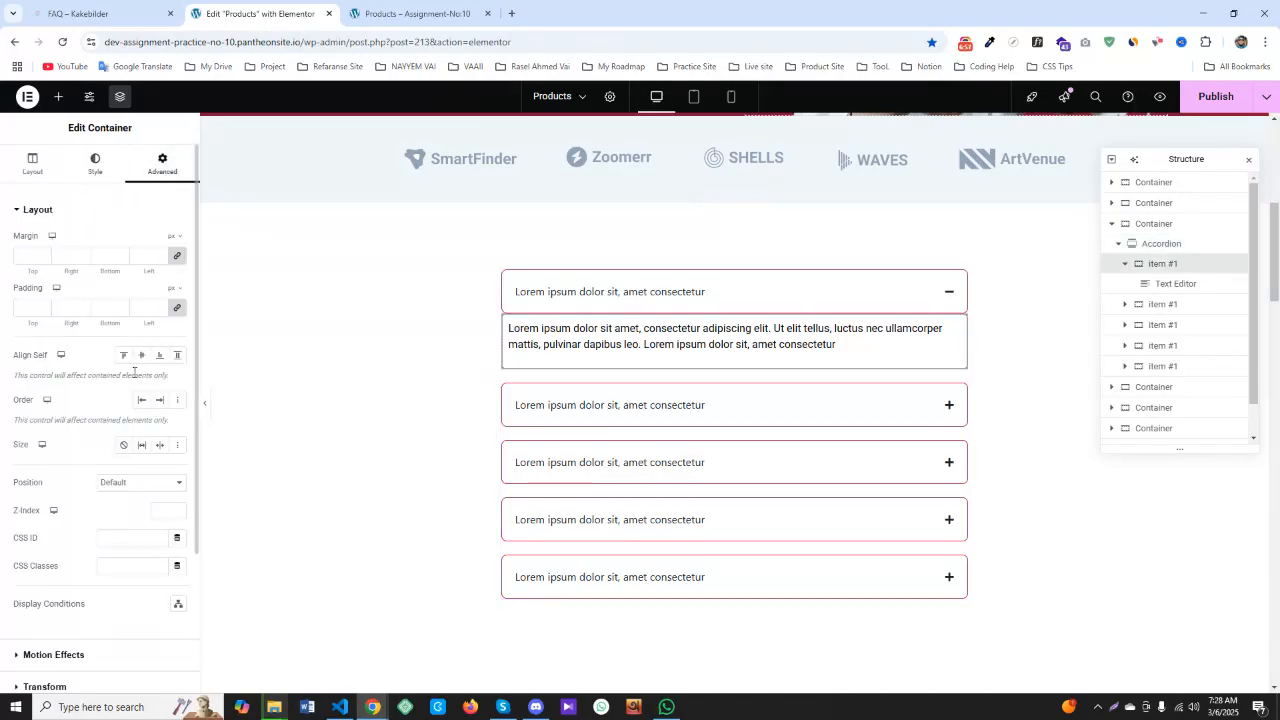
{"action": "left_click", "coordinate": [140, 307]}
{"action": "type", "text": "20"}
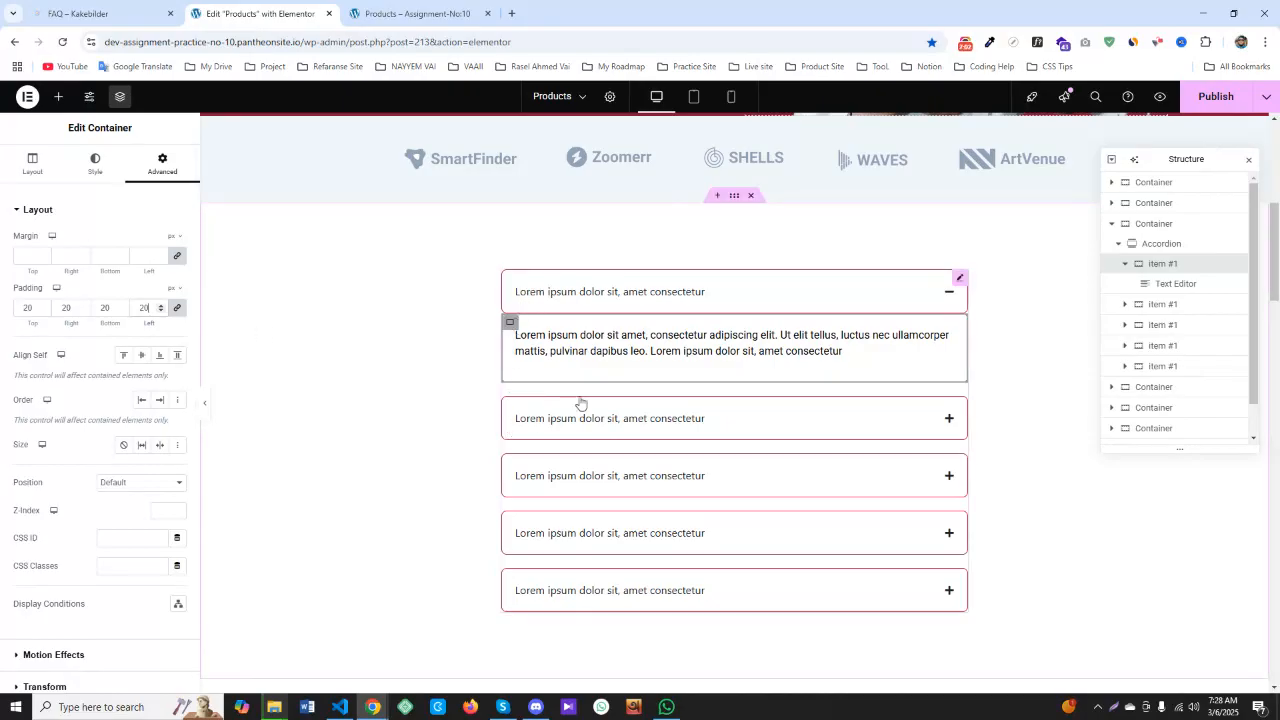
Delete the four duplicated accordion items, keeping only the fully styled first item
{"action": "left_click", "coordinate": [960, 279]}
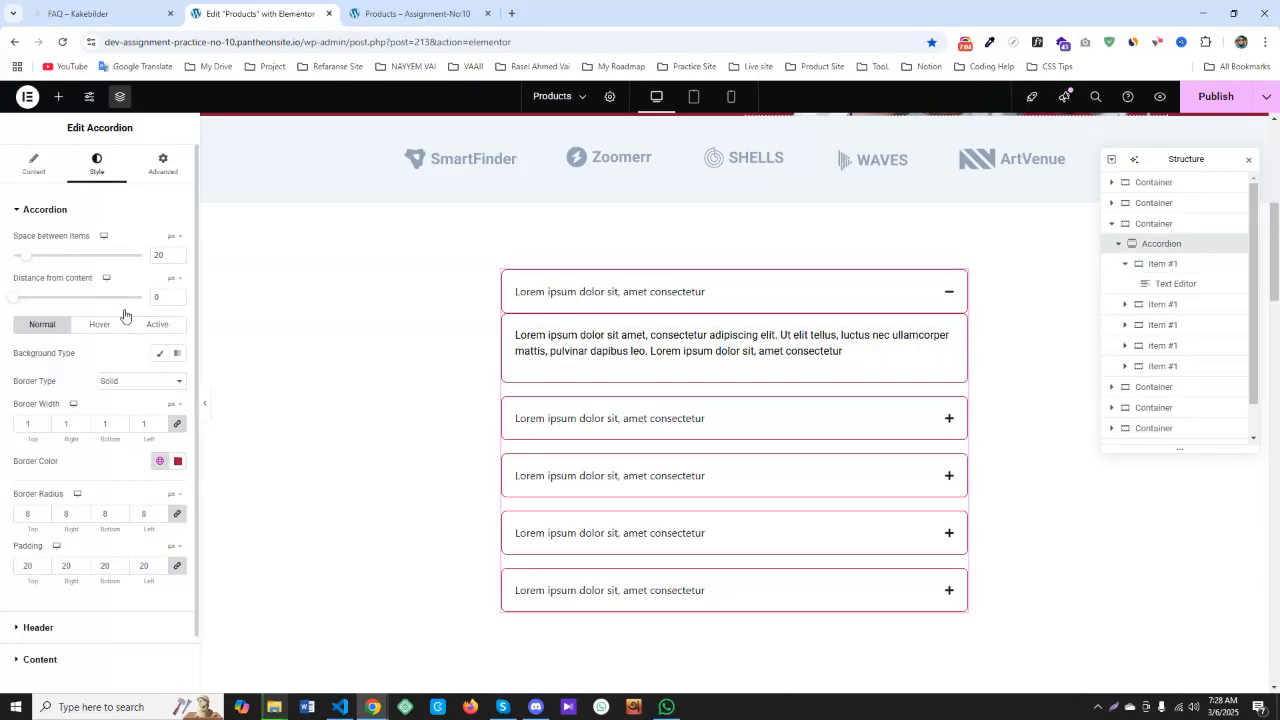
{"action": "left_click", "coordinate": [30, 165]}
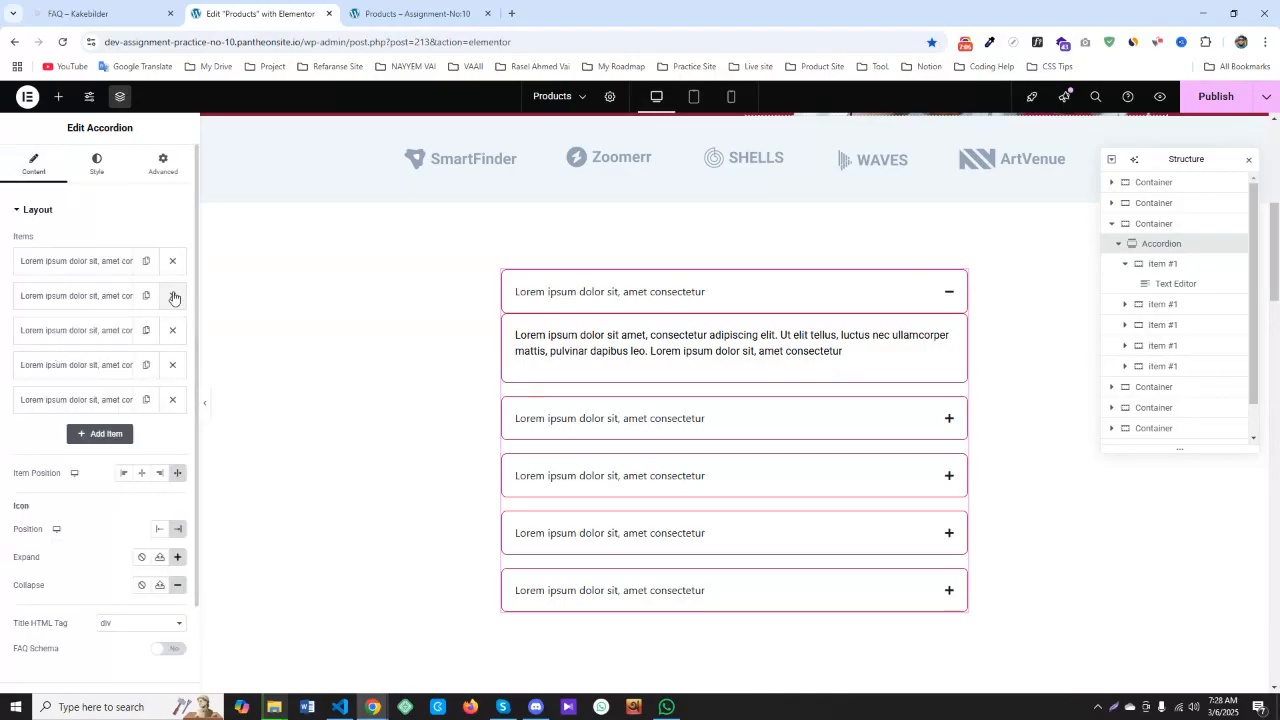
{"action": "left_click", "coordinate": [173, 296]}
{"action": "left_click", "coordinate": [173, 296]}
{"action": "left_click", "coordinate": [173, 296]}
{"action": "left_click", "coordinate": [173, 296]}
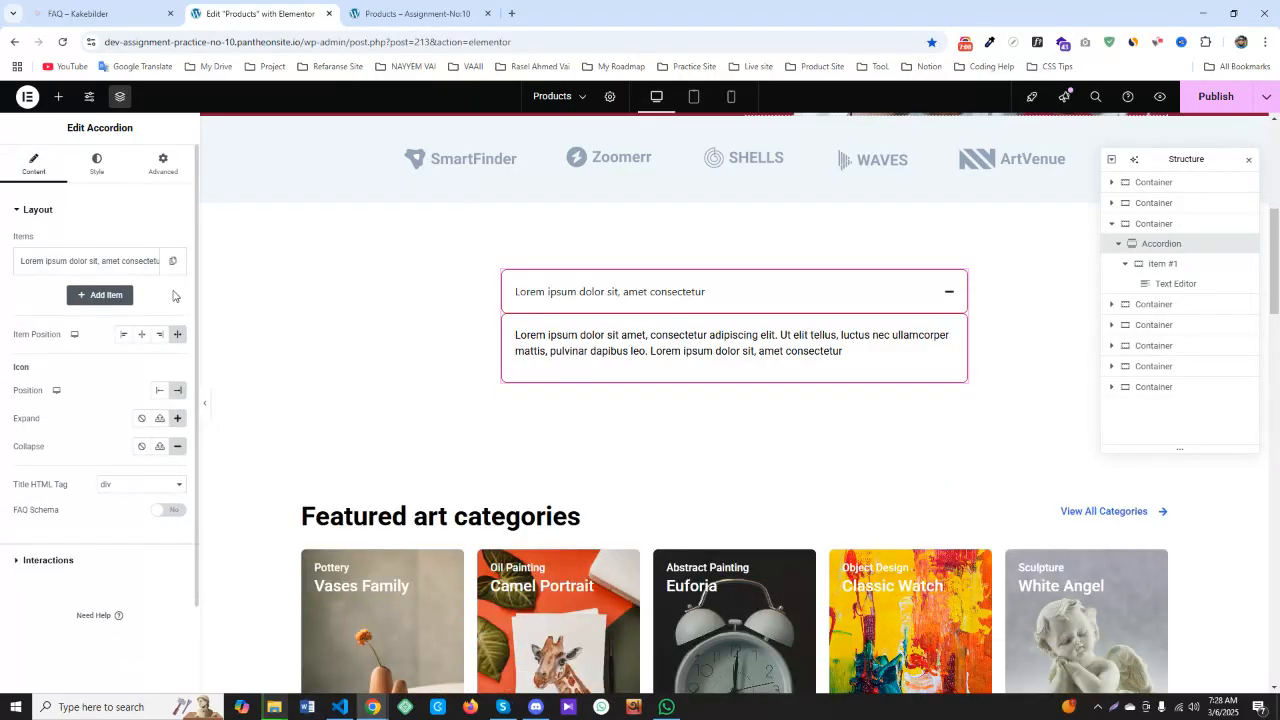
Duplicate the styled accordion item until there are five, then publish and check the live Products page
{"action": "left_click", "coordinate": [171, 263]}
{"action": "left_click", "coordinate": [147, 296]}
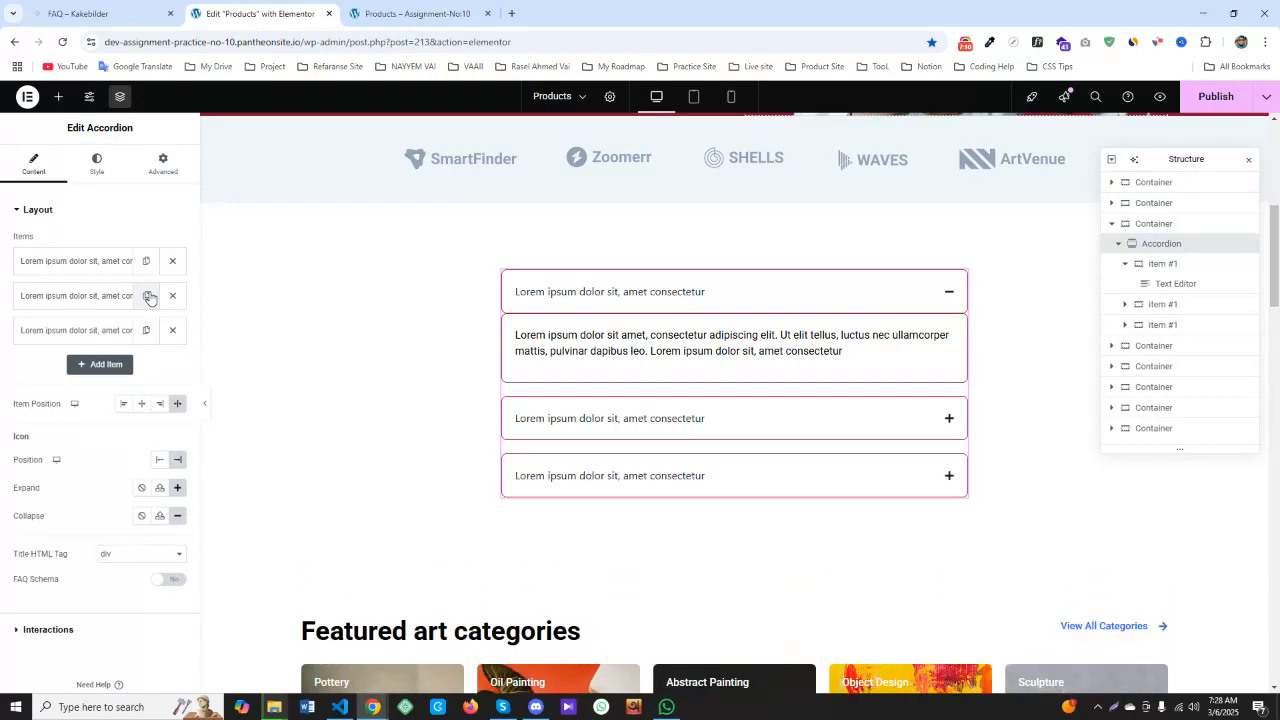
{"action": "left_click", "coordinate": [147, 296]}
{"action": "left_click", "coordinate": [147, 296]}
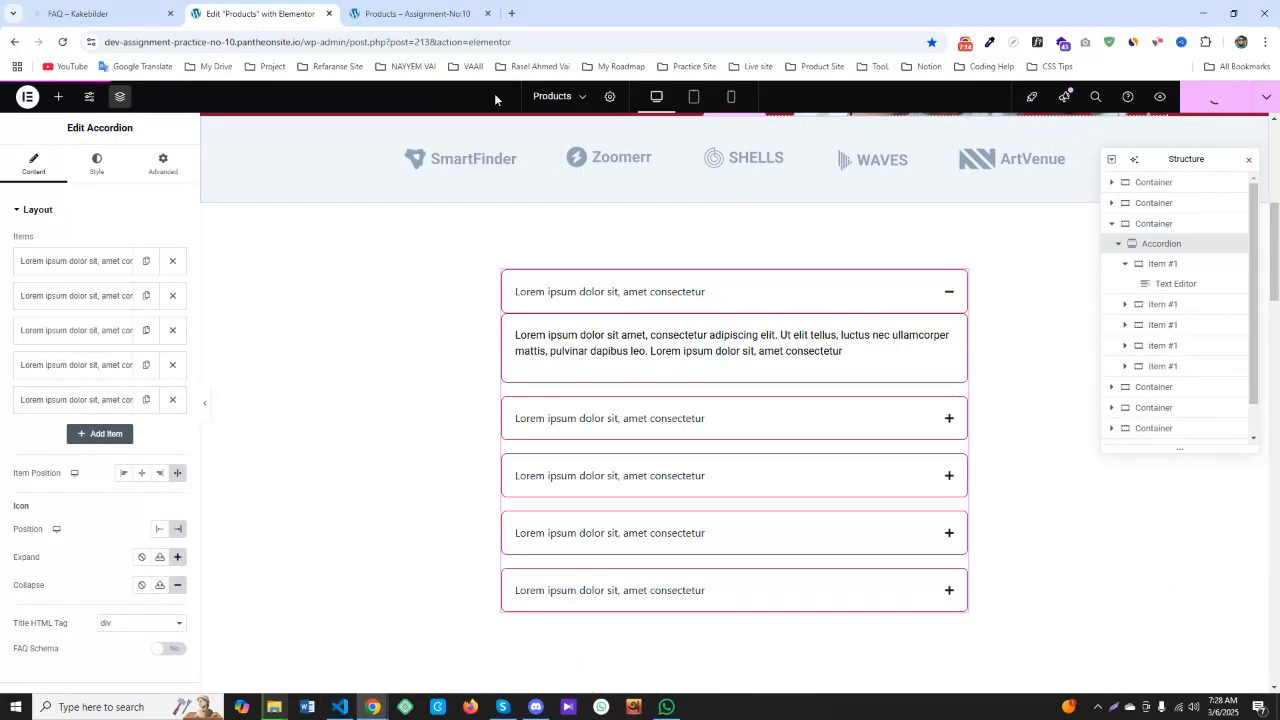
{"action": "left_click", "coordinate": [437, 22]}
{"action": "key", "text": "F5"}
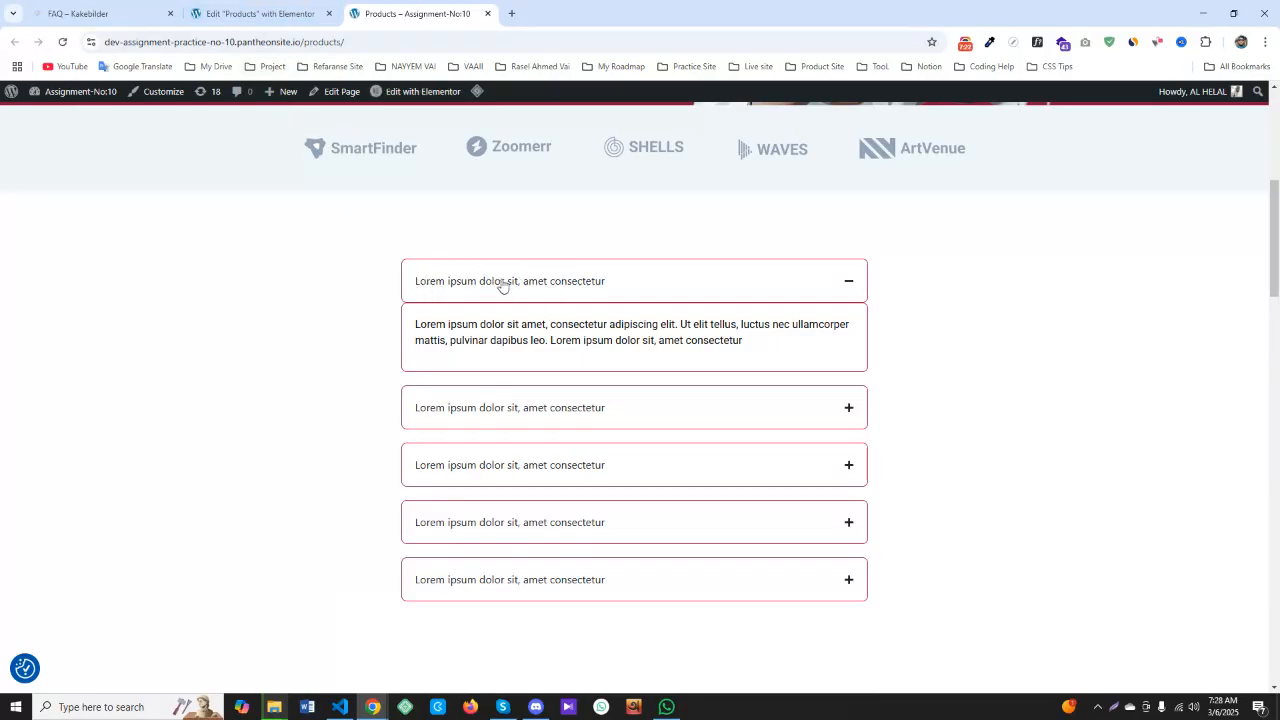
Review the accordion's style options in Elementor, including its hover state, header title states and content settings
{"action": "left_click", "coordinate": [280, 14]}
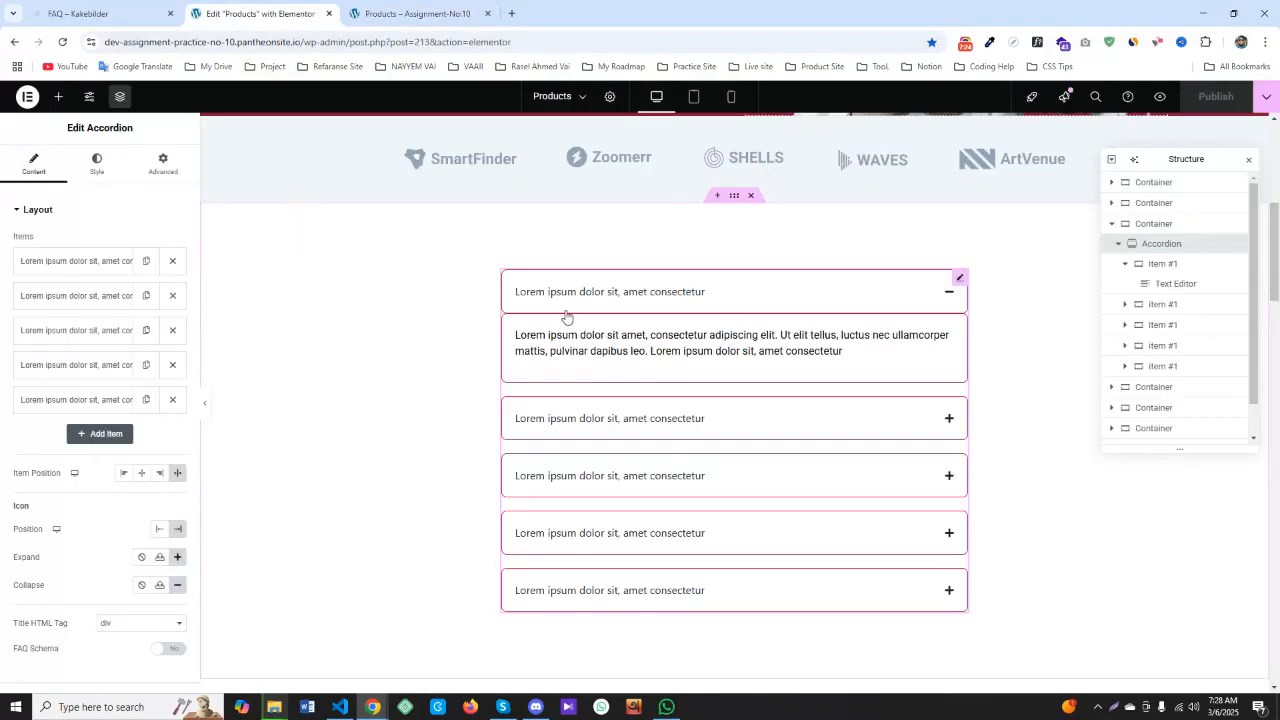
{"action": "left_click", "coordinate": [96, 163]}
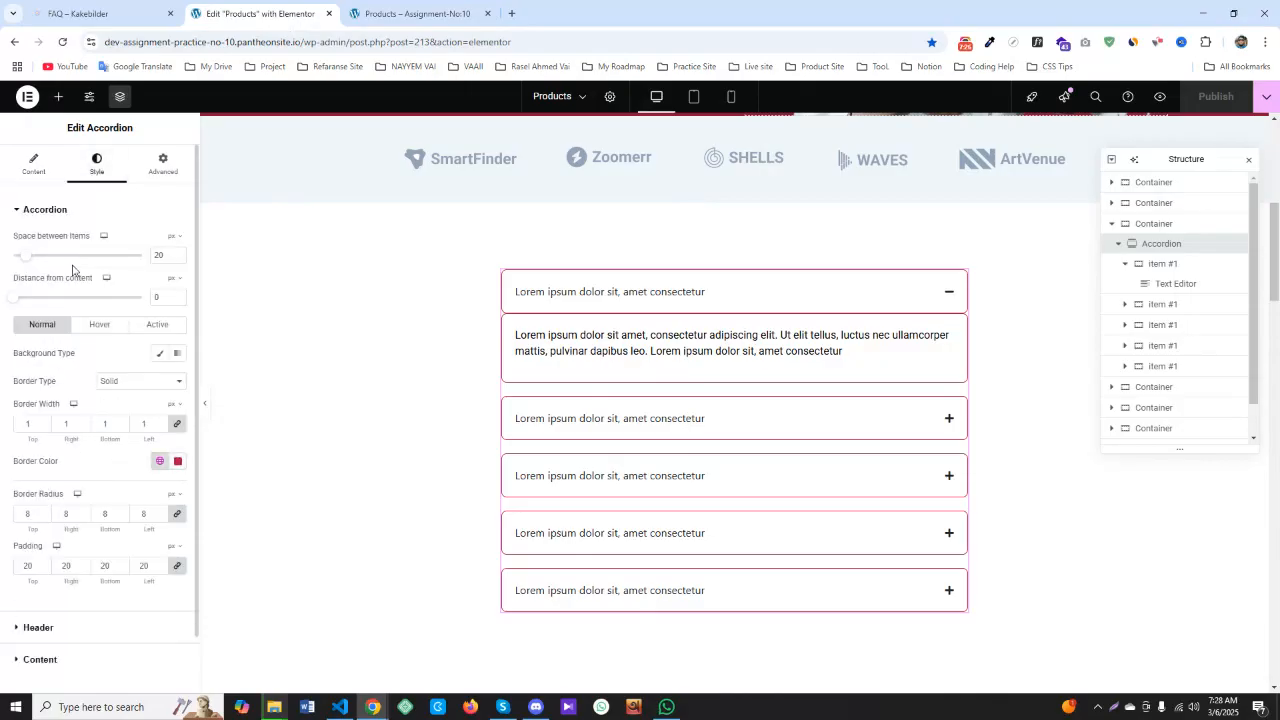
{"action": "left_click", "coordinate": [96, 330]}
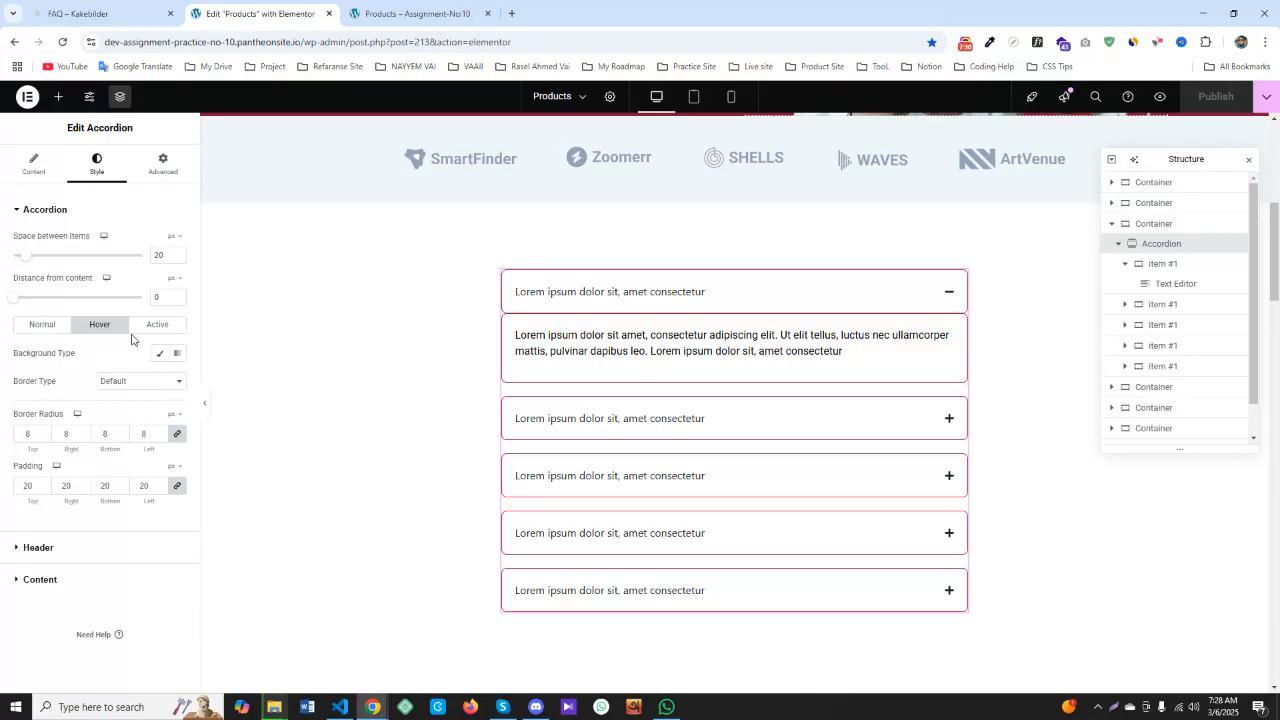
{"action": "left_click", "coordinate": [60, 550]}
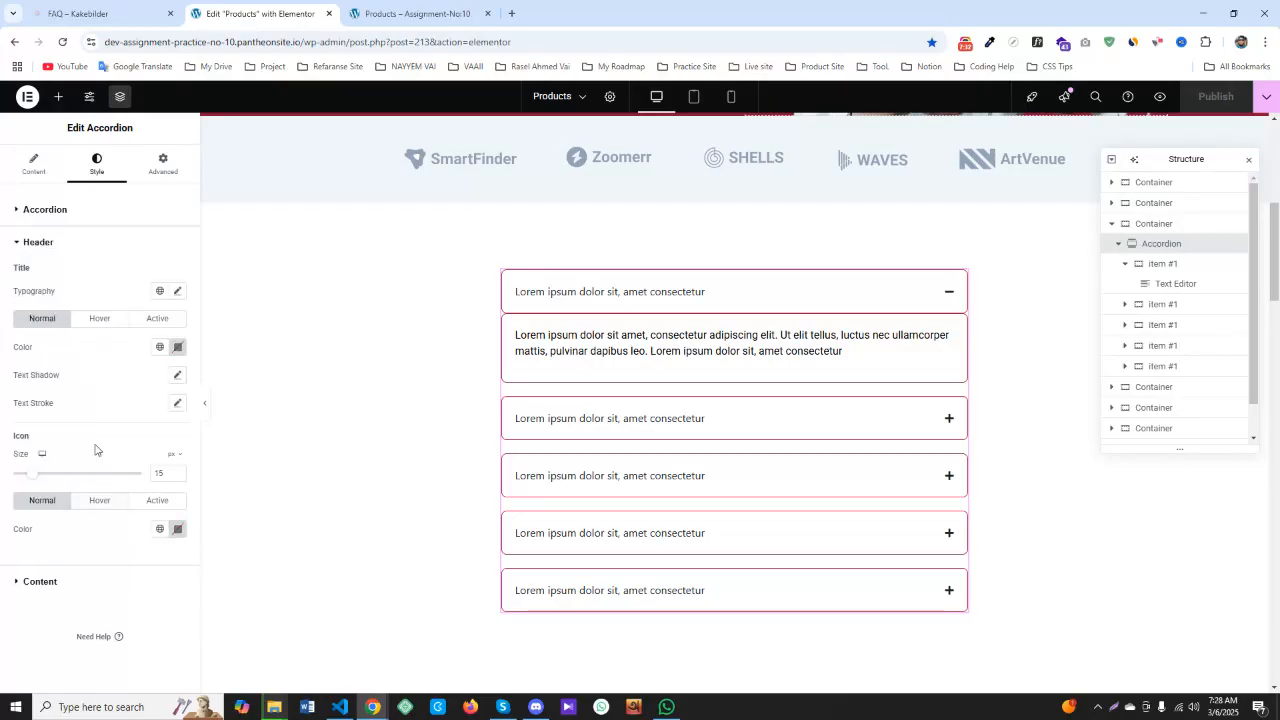
{"action": "left_click", "coordinate": [94, 318]}
{"action": "left_click", "coordinate": [155, 319]}
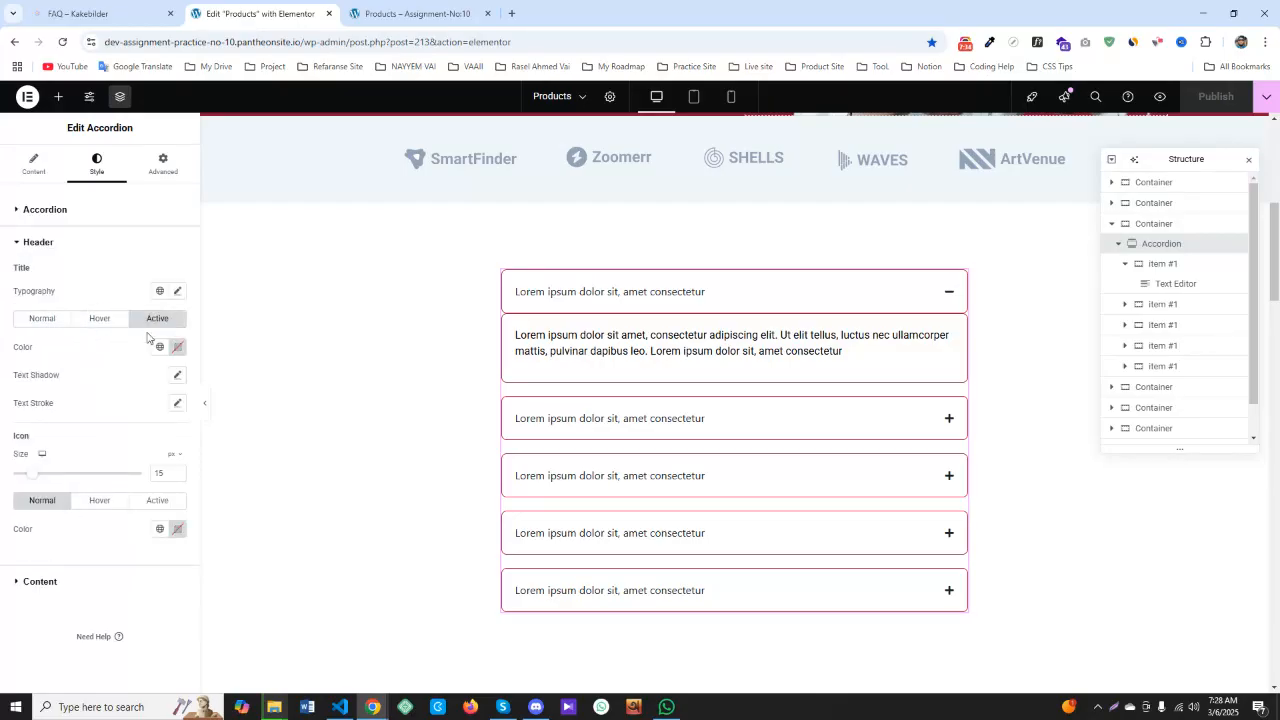
{"action": "left_click", "coordinate": [70, 219]}
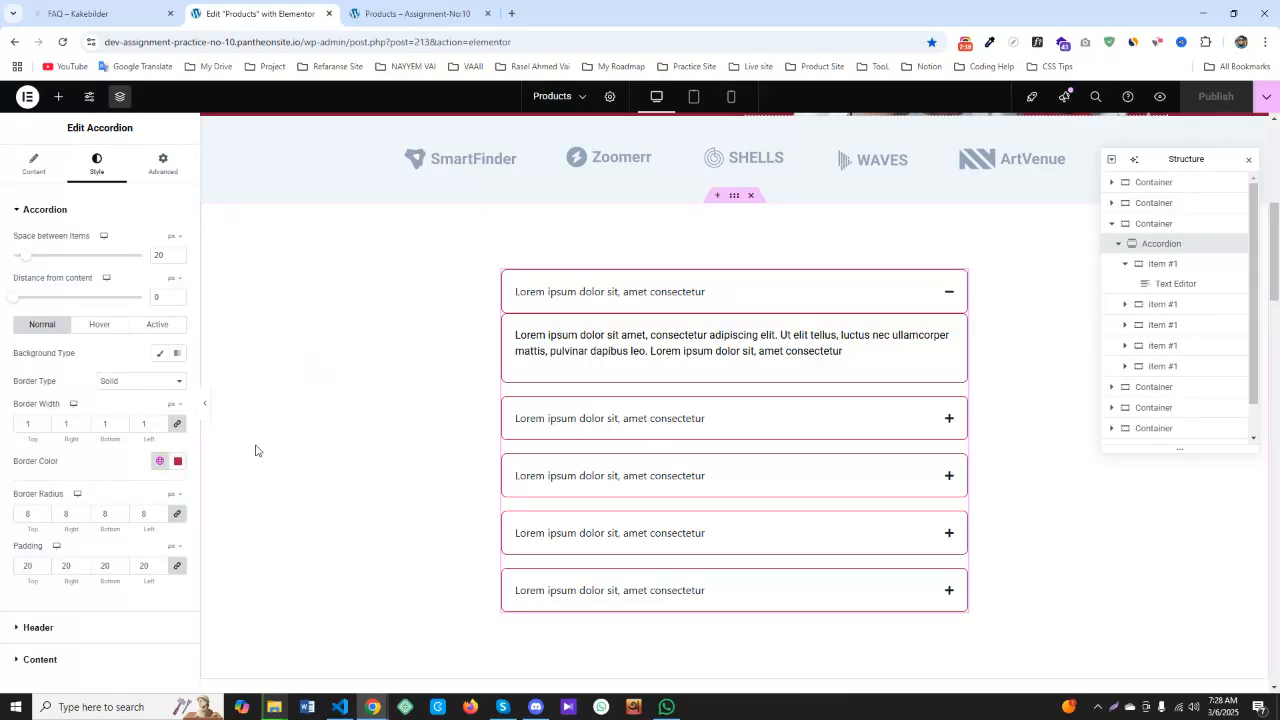
{"action": "left_click", "coordinate": [40, 660]}
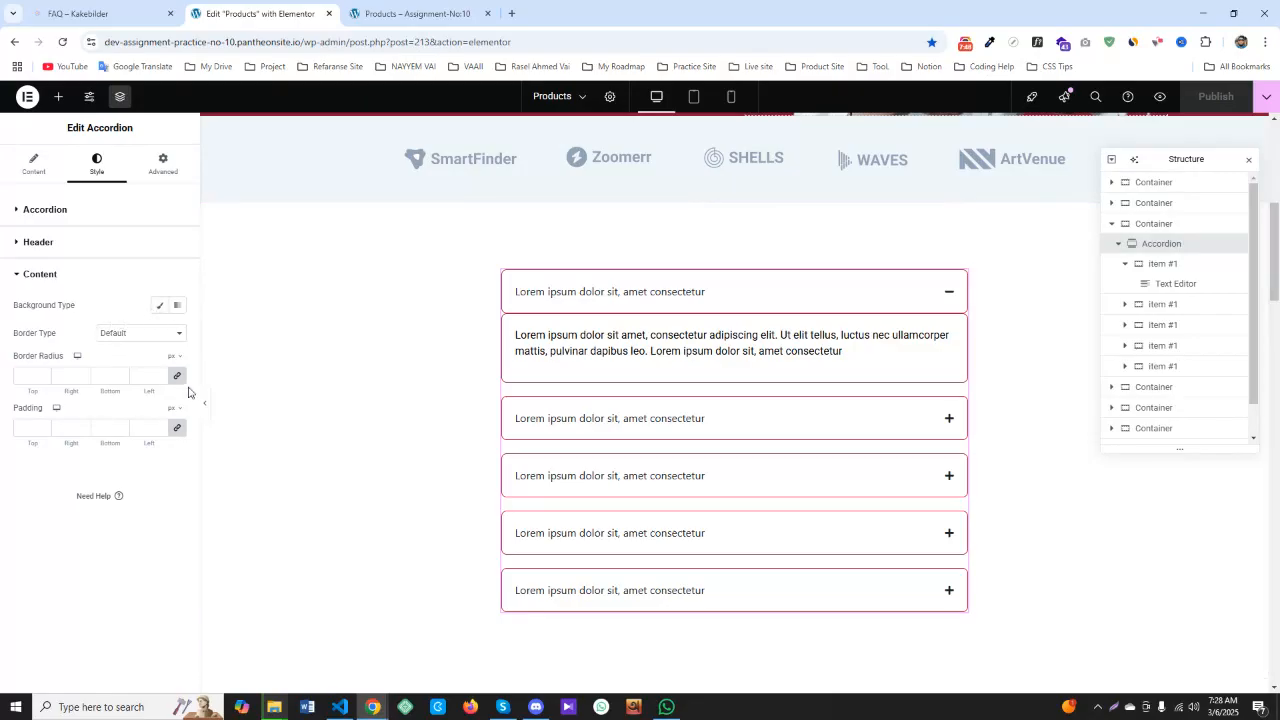
Reload the live Products page and compare its accordion with the style settings in the editor
{"action": "left_click", "coordinate": [375, 18]}
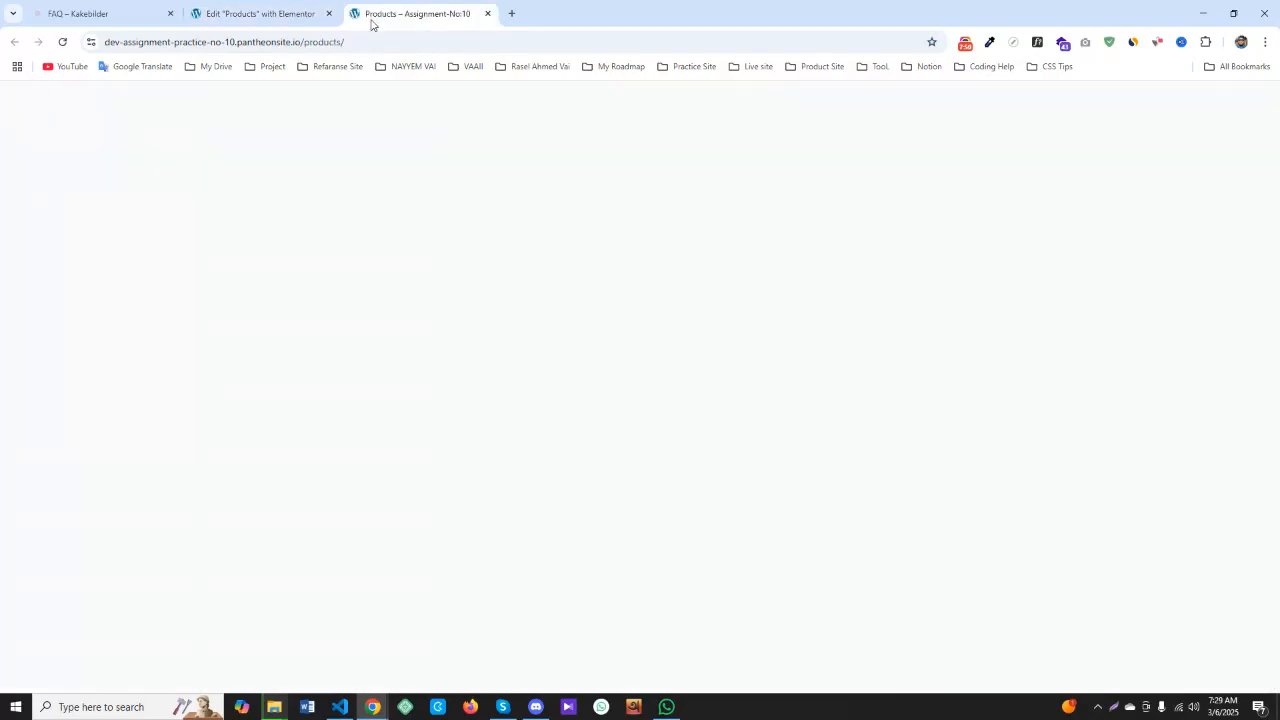
{"action": "key", "text": "ctrl+r"}
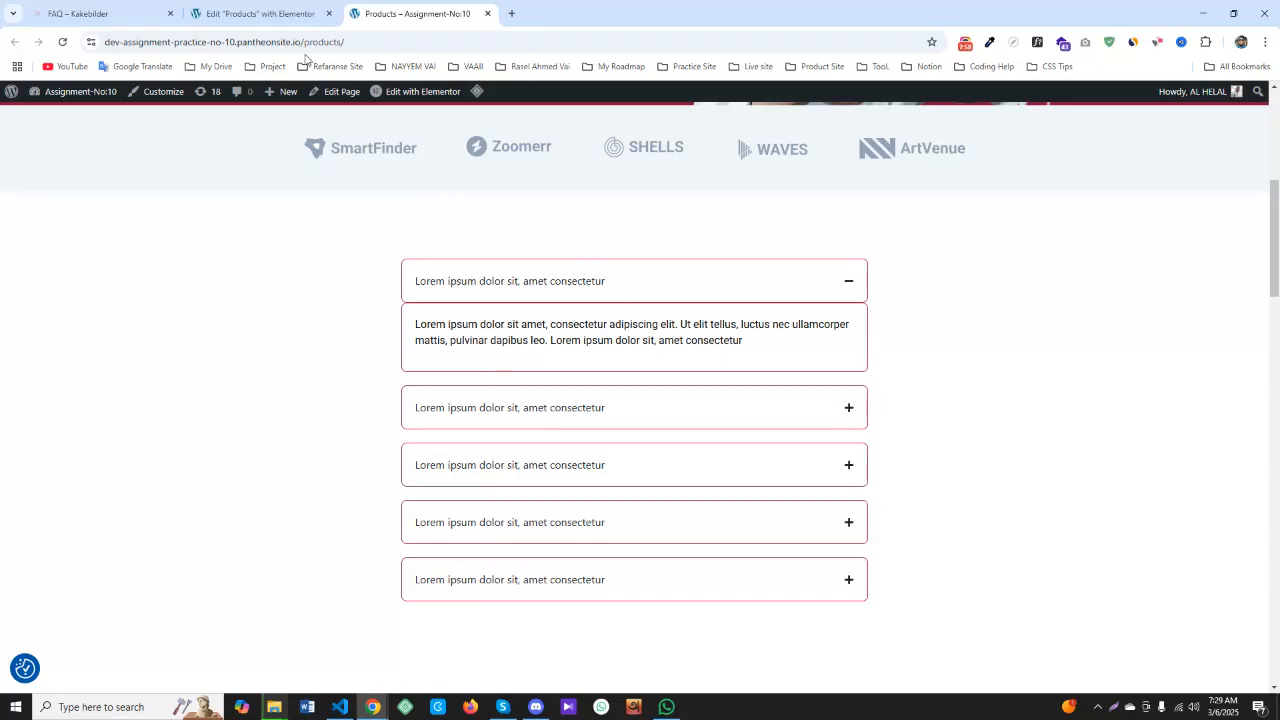
{"action": "left_click", "coordinate": [260, 13]}
{"action": "left_click", "coordinate": [45, 210]}
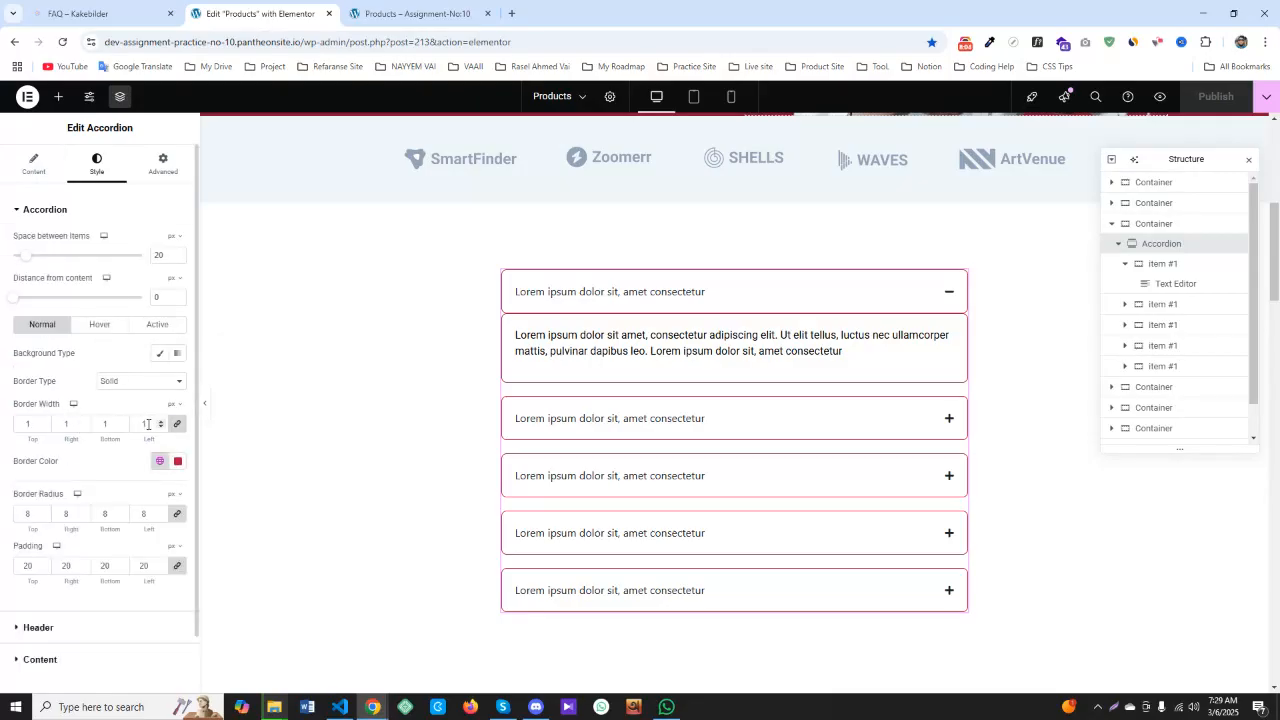
{"action": "key", "text": "ctrl+Tab"}
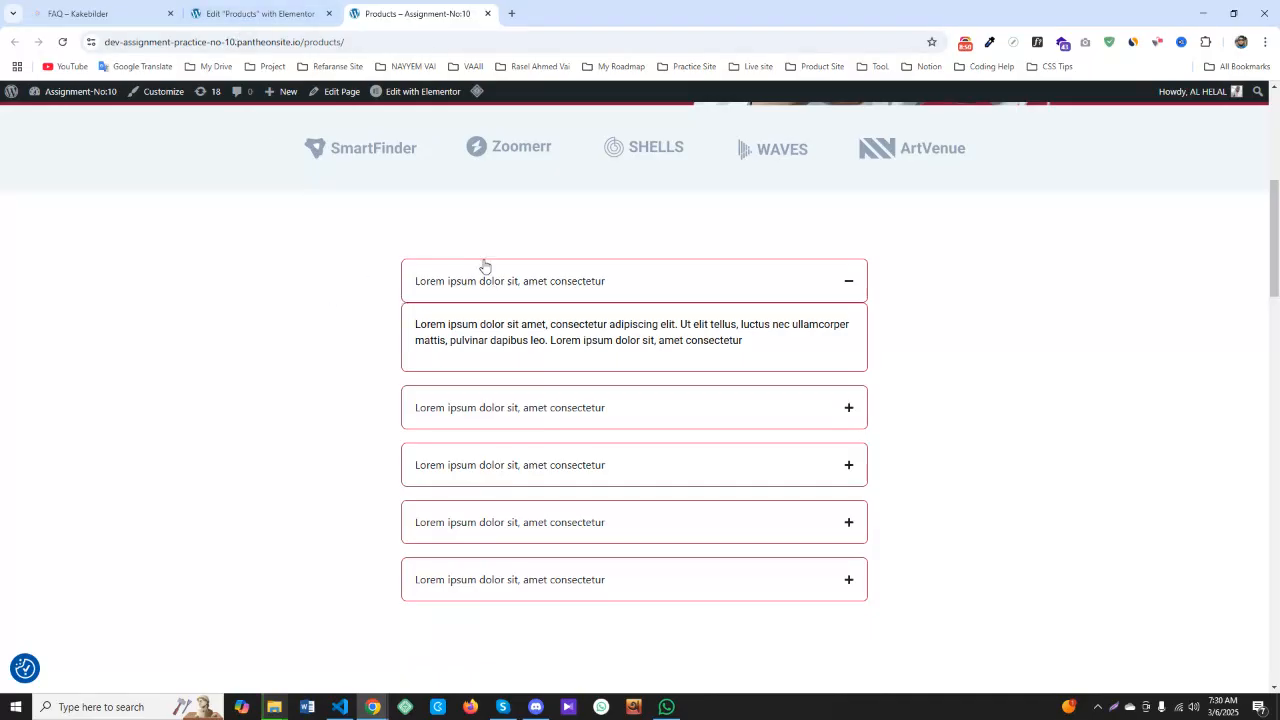
Return to the Elementor editor and compare the accordion's Active style settings with its Normal ones
{"action": "left_click", "coordinate": [258, 13]}
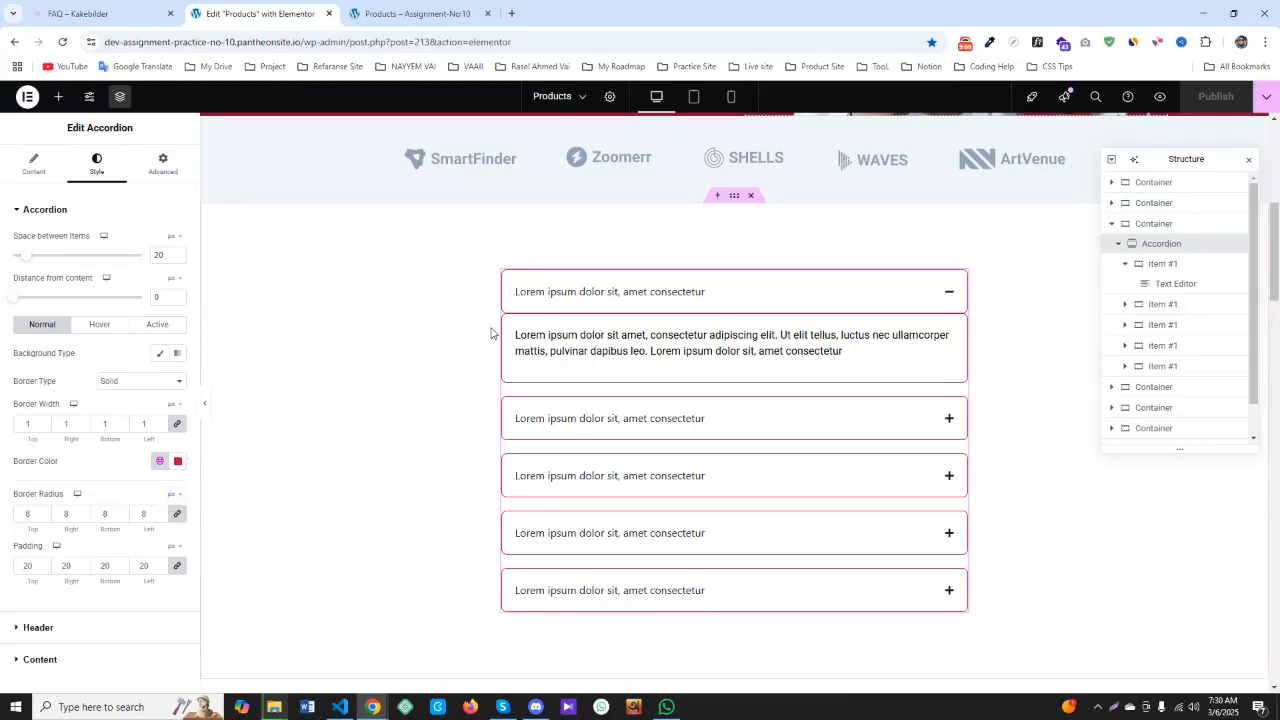
{"action": "left_click", "coordinate": [149, 330]}
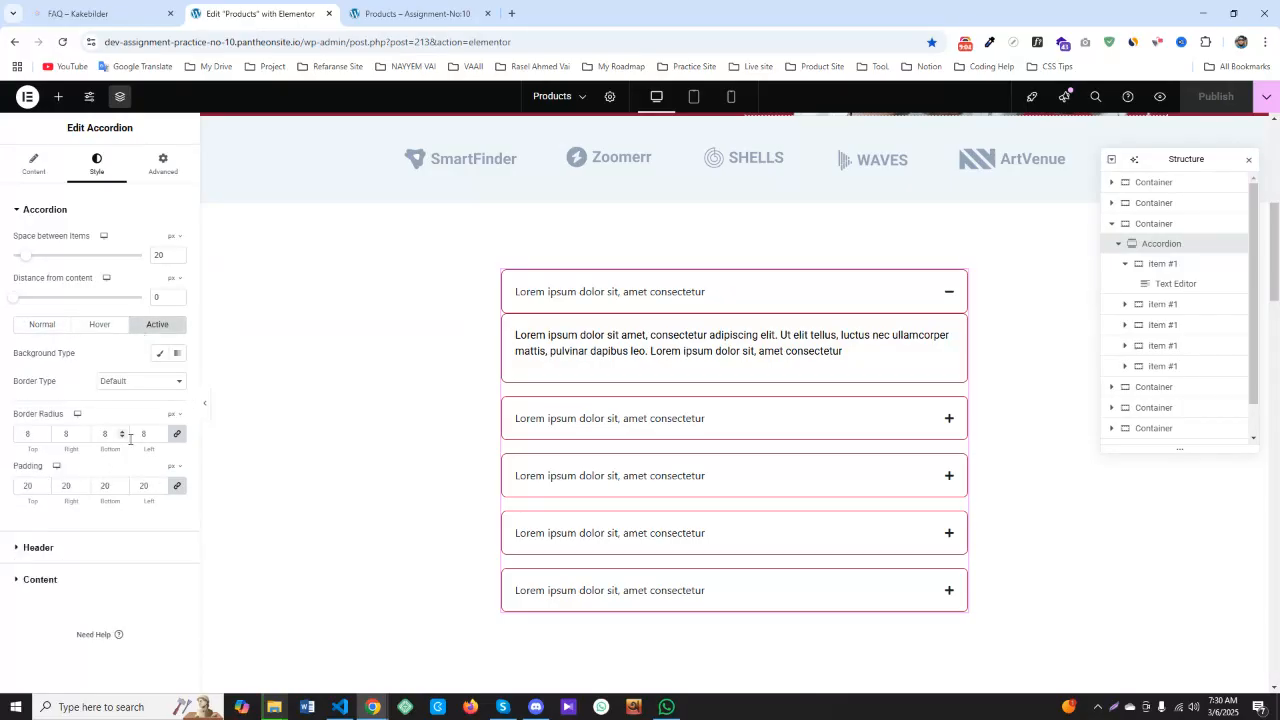
{"action": "left_click", "coordinate": [49, 330]}
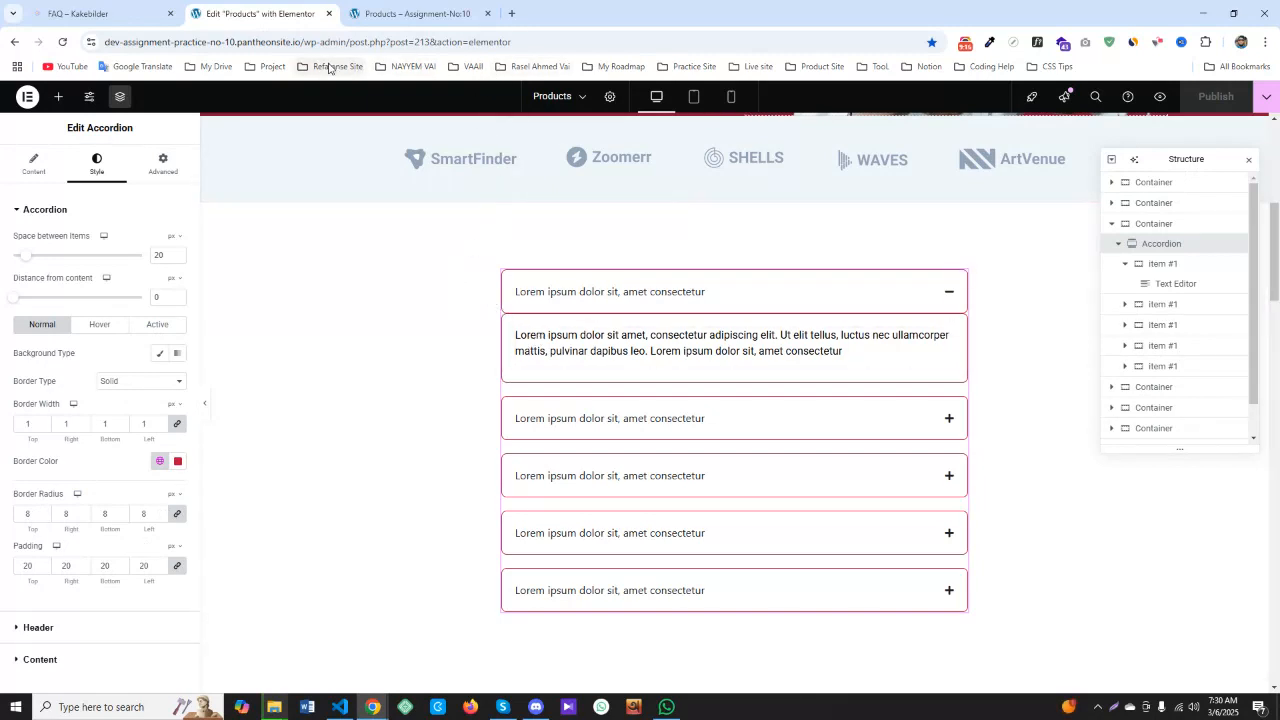
Open the custom CSS editor in the Products page's settings, dismissing the browser notifications
{"action": "left_click", "coordinate": [609, 98]}
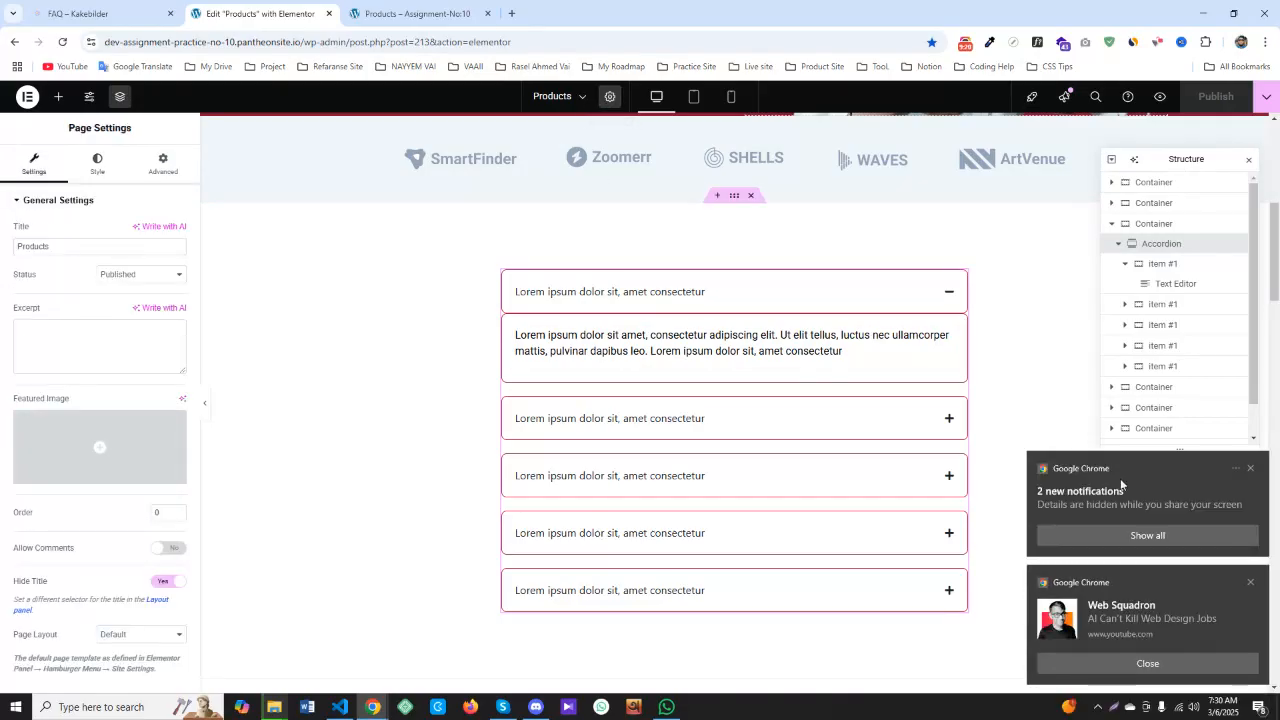
{"action": "left_click", "coordinate": [1249, 469]}
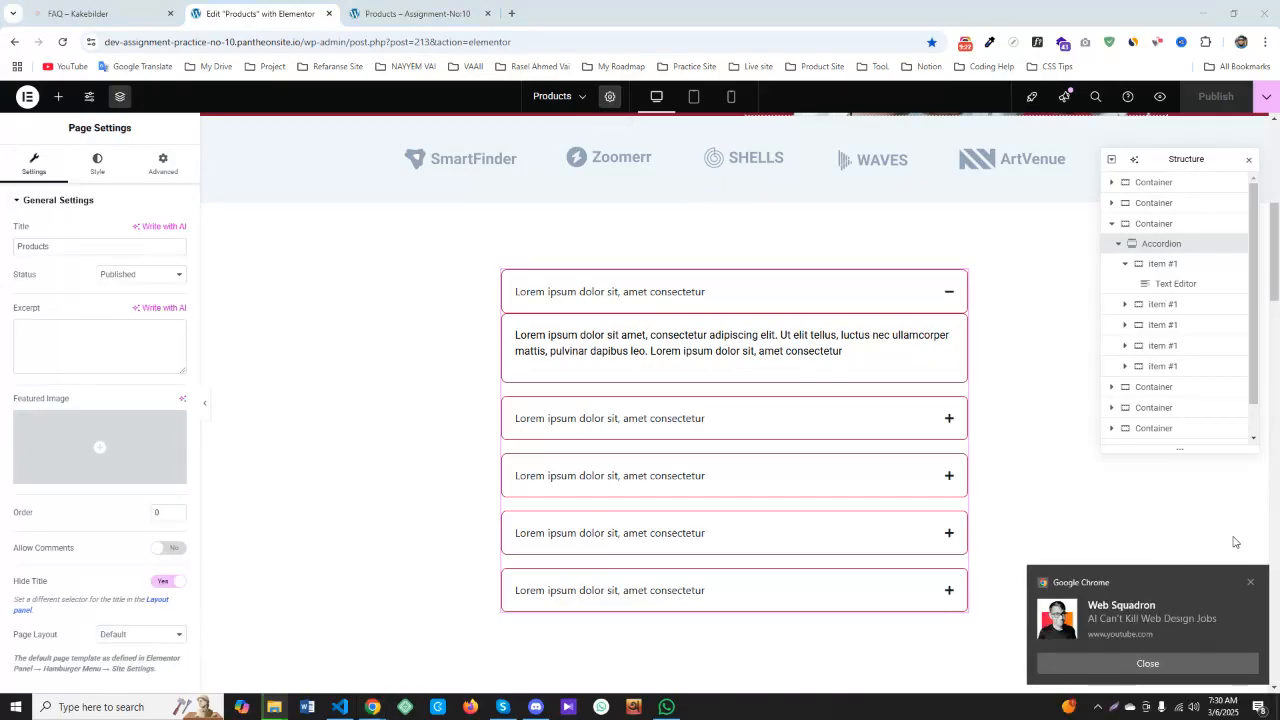
{"action": "left_click", "coordinate": [1160, 663]}
{"action": "left_click", "coordinate": [75, 478]}
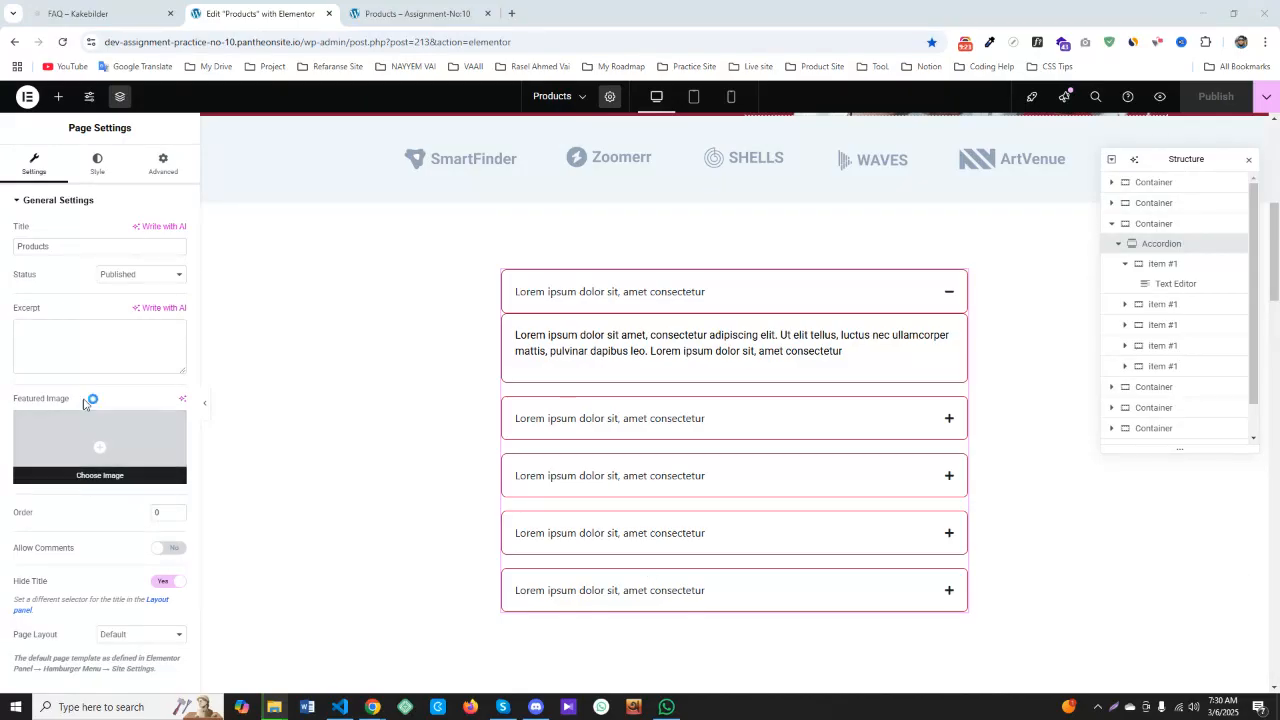
{"action": "left_click", "coordinate": [170, 165]}
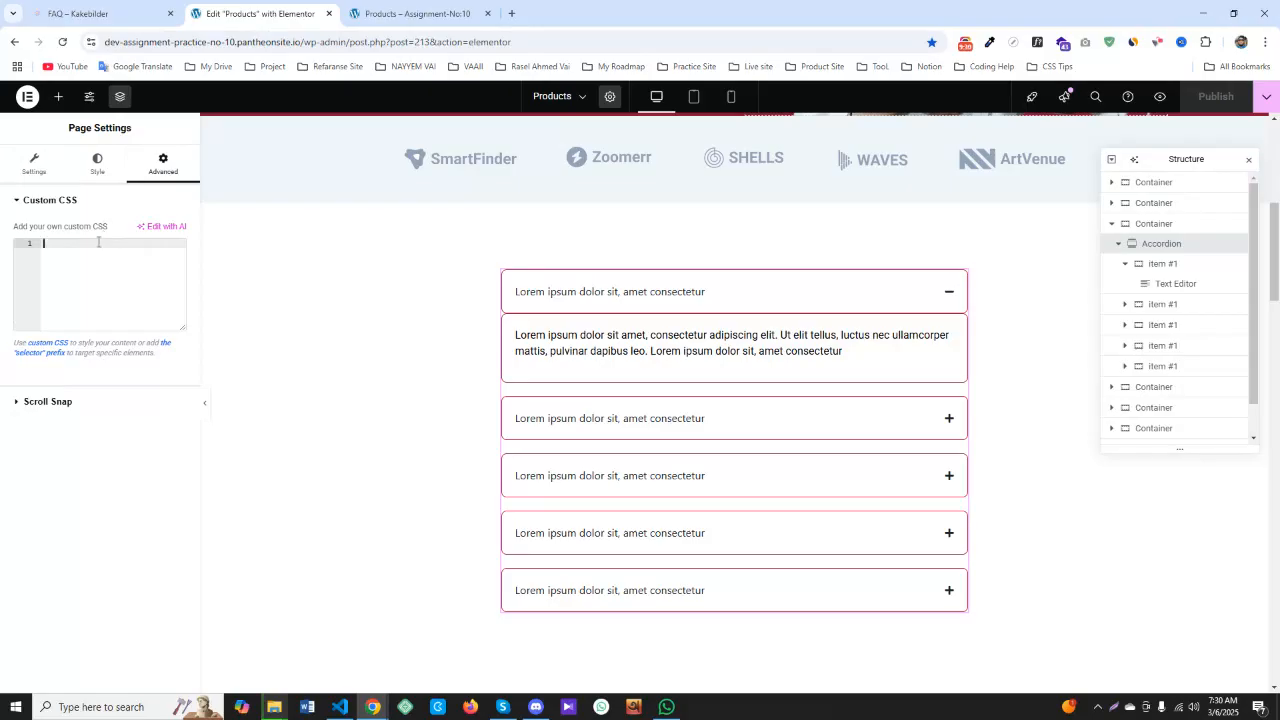
Inspect the first accordion item's title on the live Products page with the browser's developer tools
{"action": "left_click", "coordinate": [427, 14]}
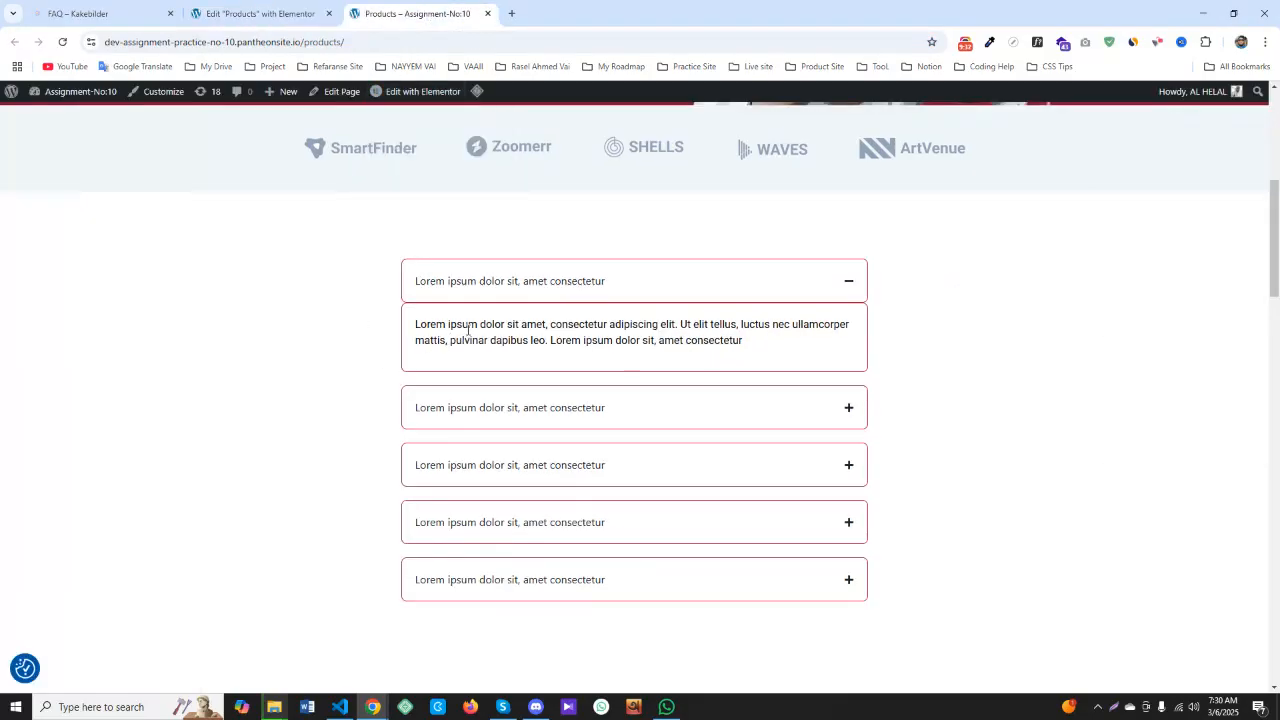
{"action": "right_click", "coordinate": [355, 296]}
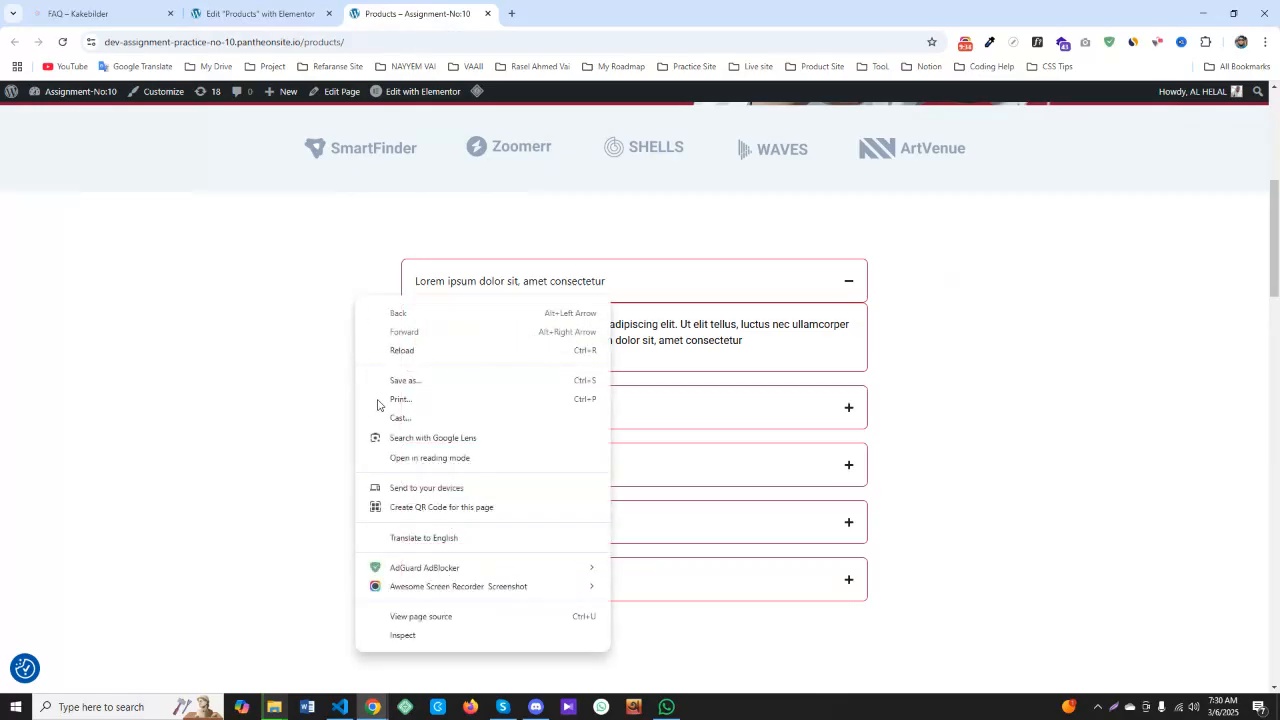
{"action": "left_click", "coordinate": [409, 638]}
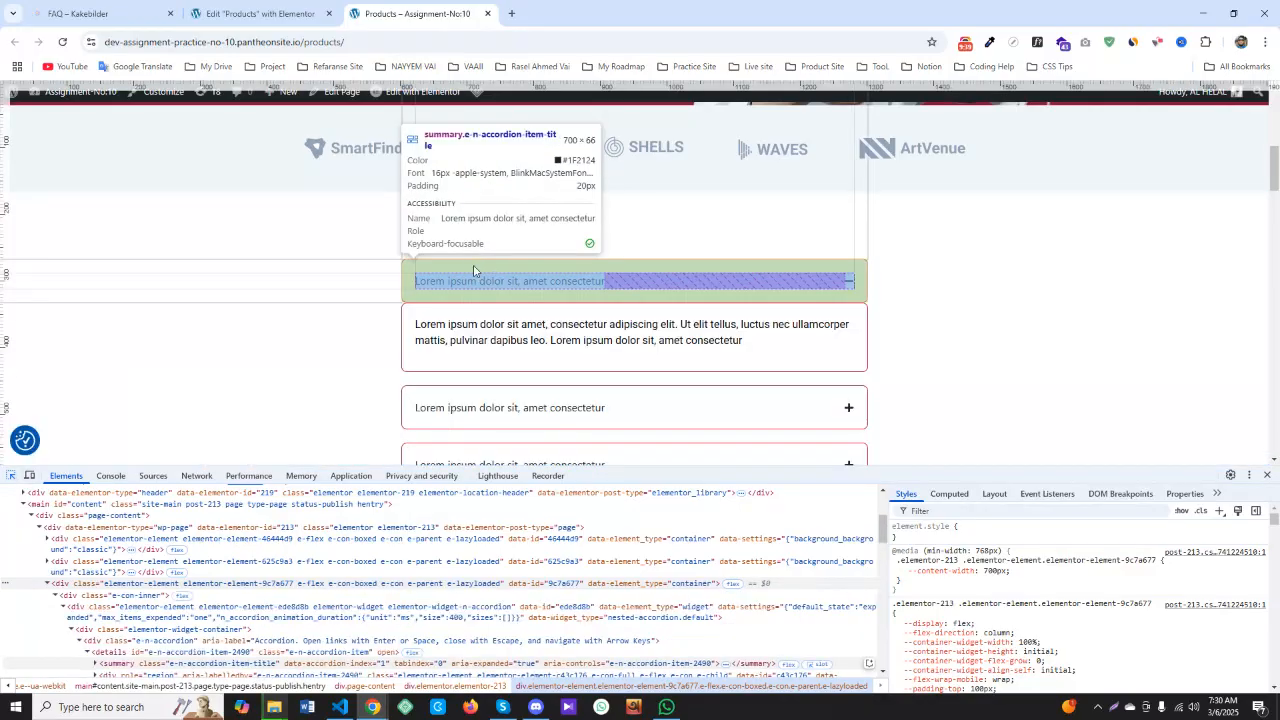
{"action": "left_click", "coordinate": [472, 269]}
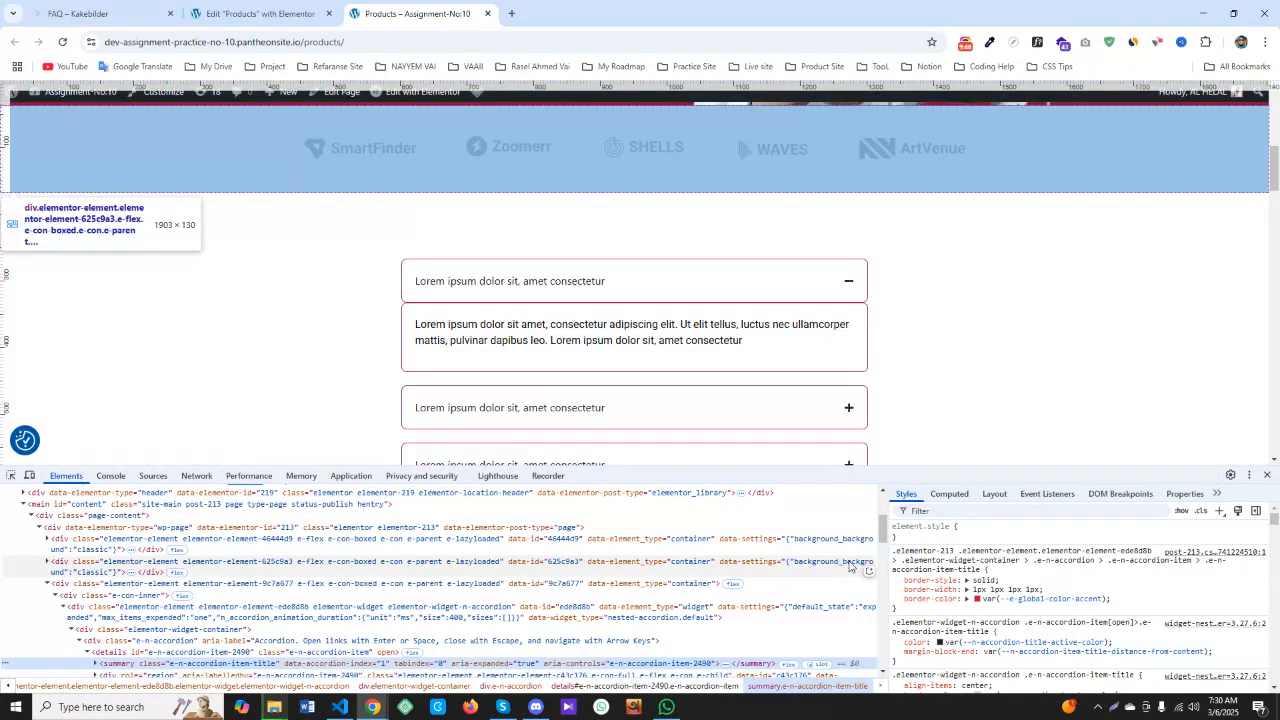
{"action": "left_click", "coordinate": [964, 44]}
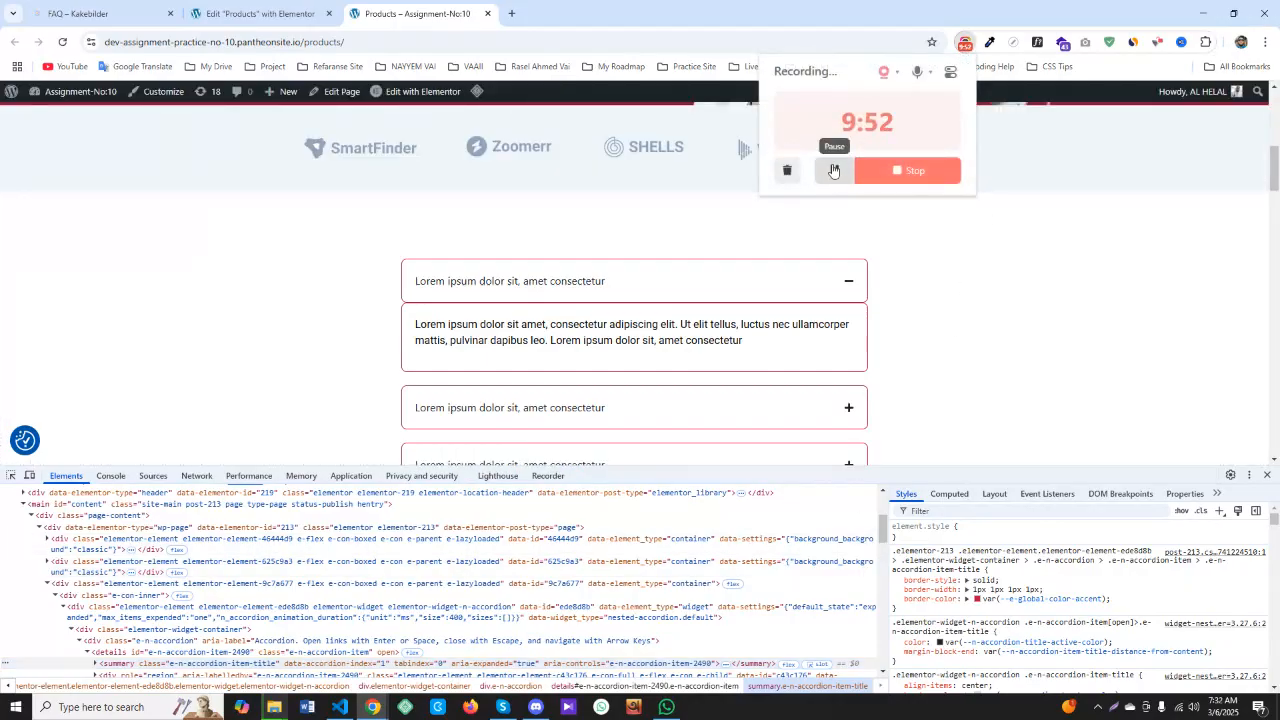
{"action": "left_click", "coordinate": [1041, 241]}
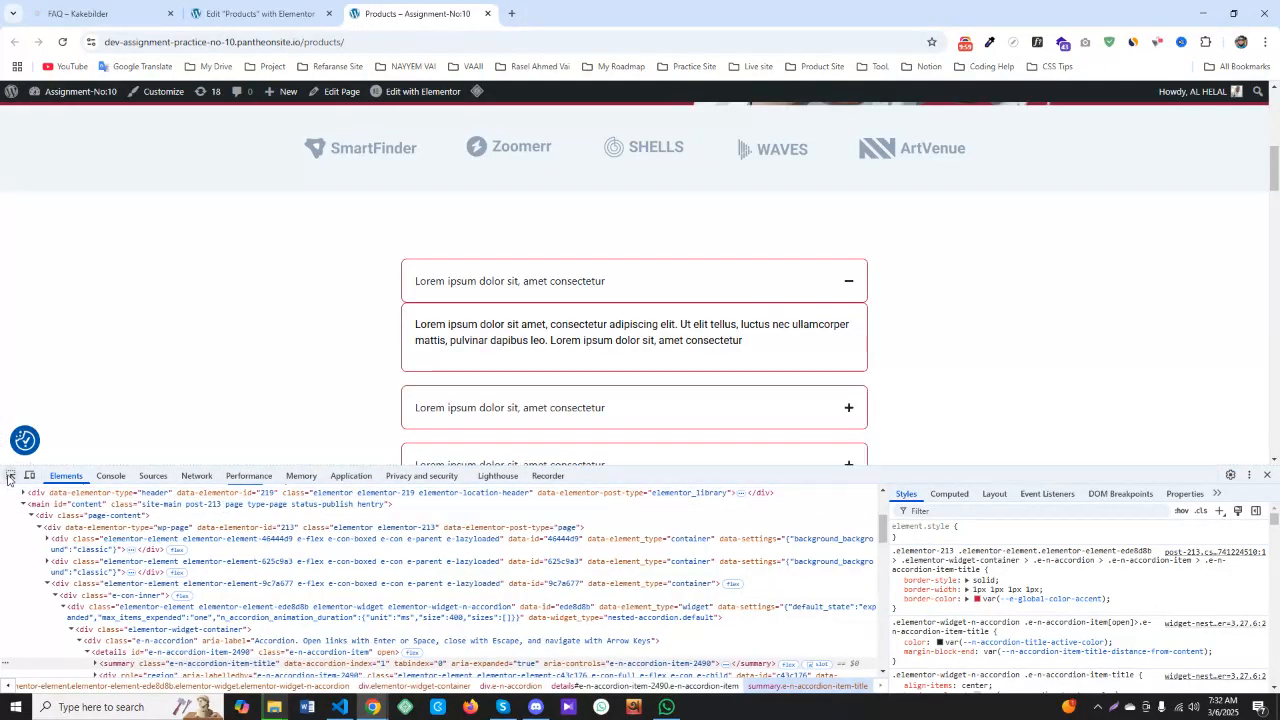
Copy the accordion widget's class from the live page's markup and start the page's custom CSS with .elementor-widget-n-accordion
{"action": "left_click", "coordinate": [10, 475]}
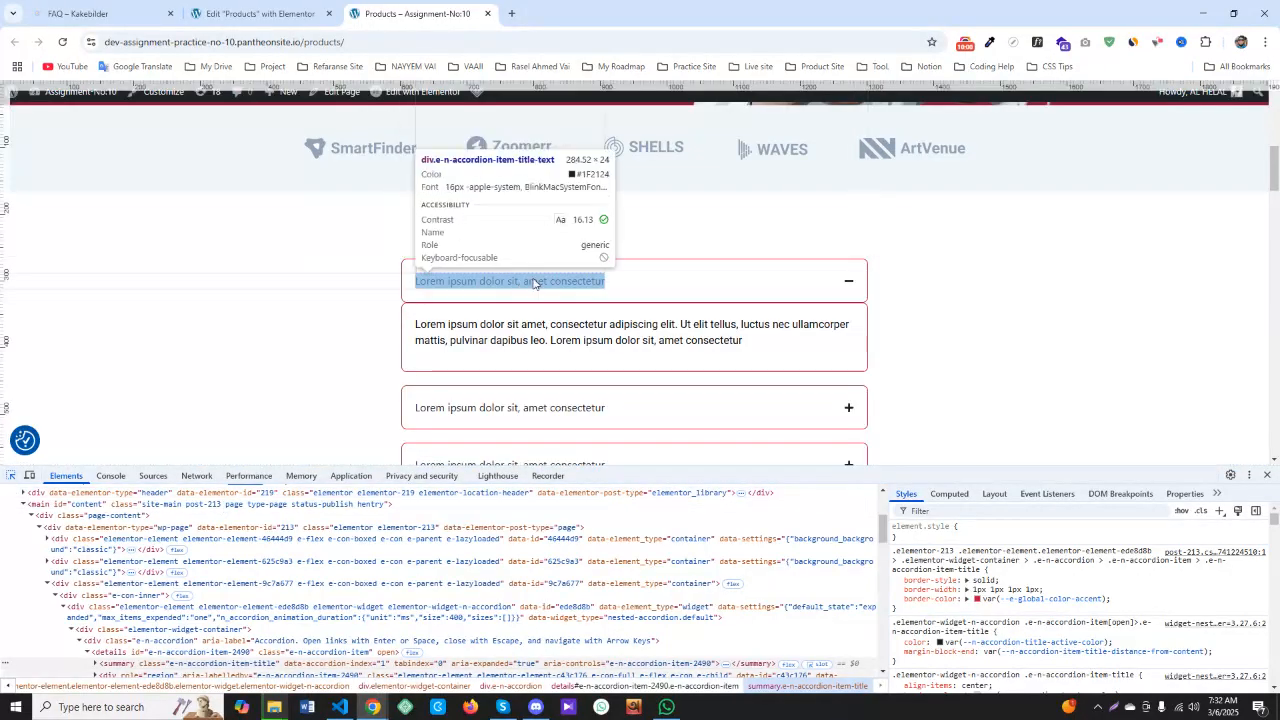
{"action": "left_click", "coordinate": [567, 269]}
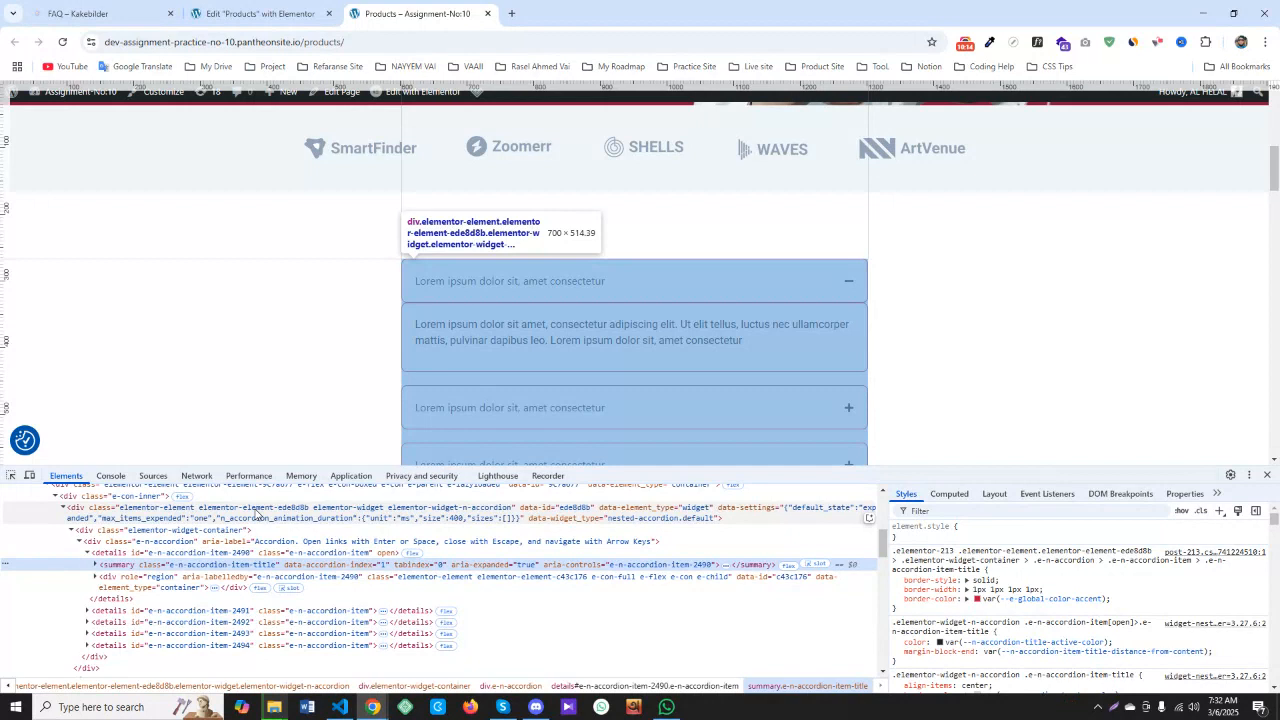
{"action": "left_click", "coordinate": [258, 513]}
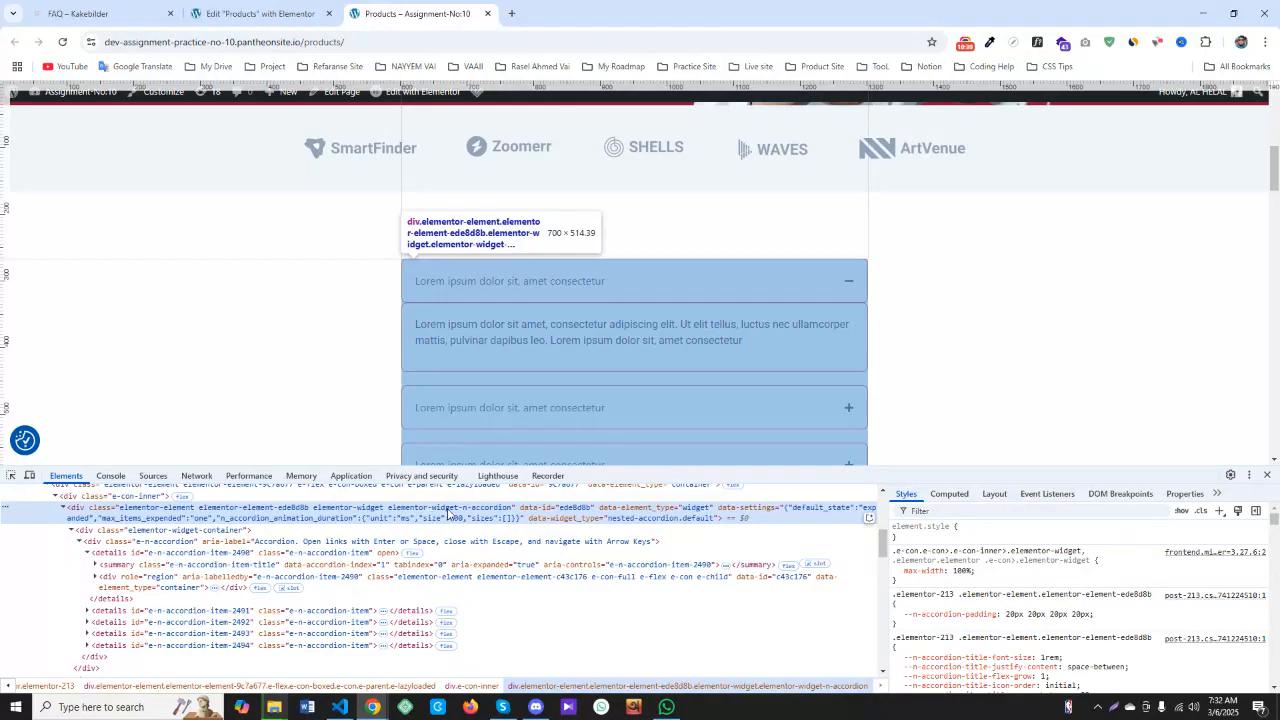
{"action": "double_click", "coordinate": [428, 510]}
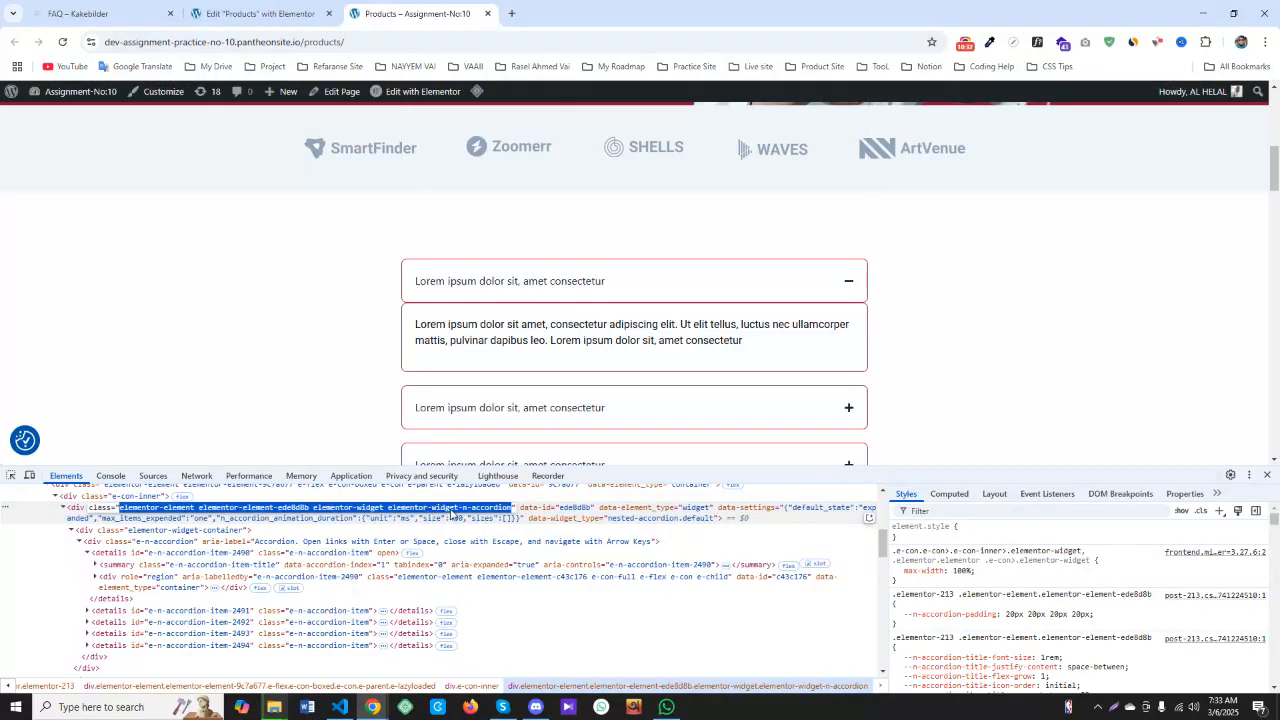
{"action": "left_click", "coordinate": [513, 509]}
{"action": "left_click_drag", "start_coordinate": [513, 510], "coordinate": [389, 513]}
{"action": "key", "text": "ctrl+c"}
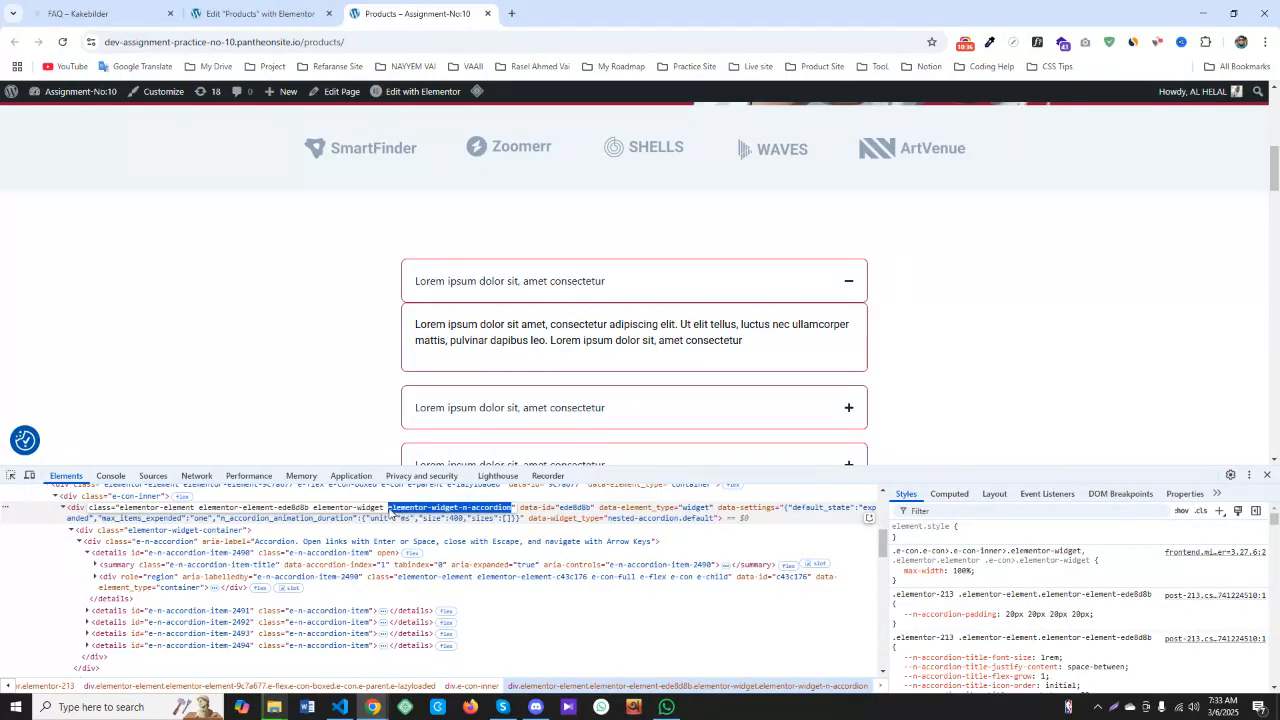
{"action": "left_click", "coordinate": [255, 14]}
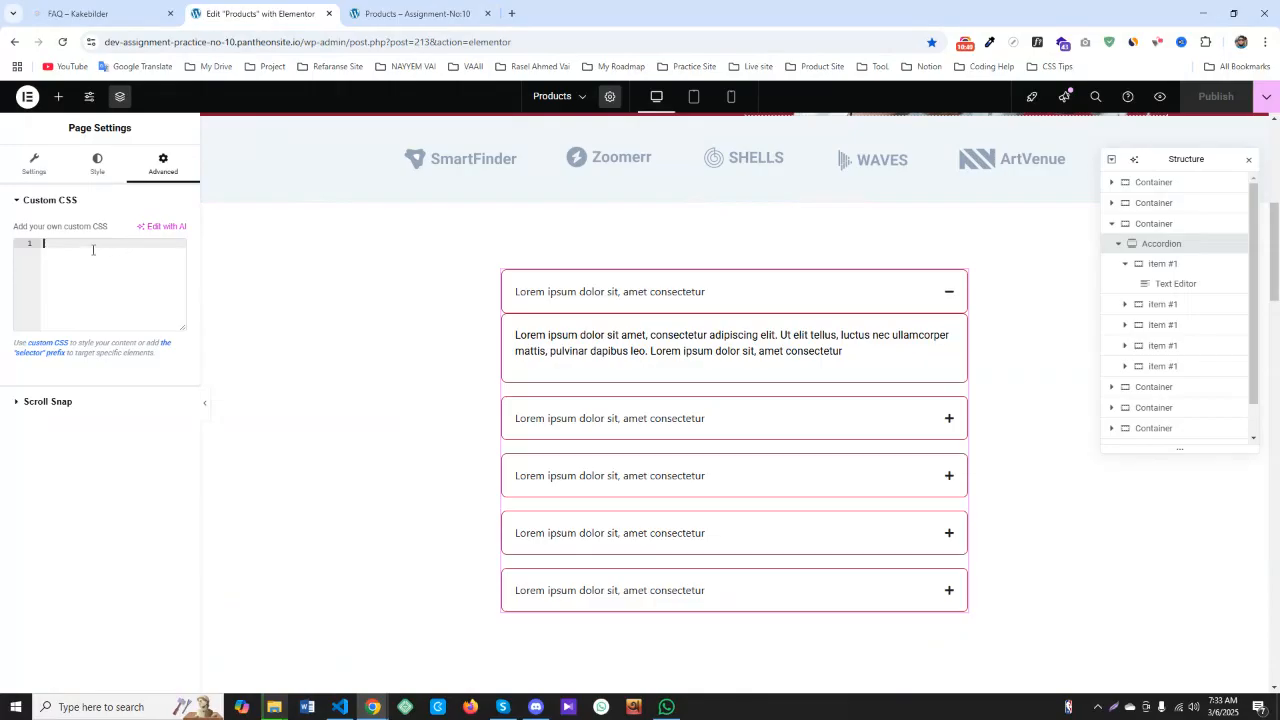
{"action": "type", "text": "."}
{"action": "key", "text": "ctrl+v"}
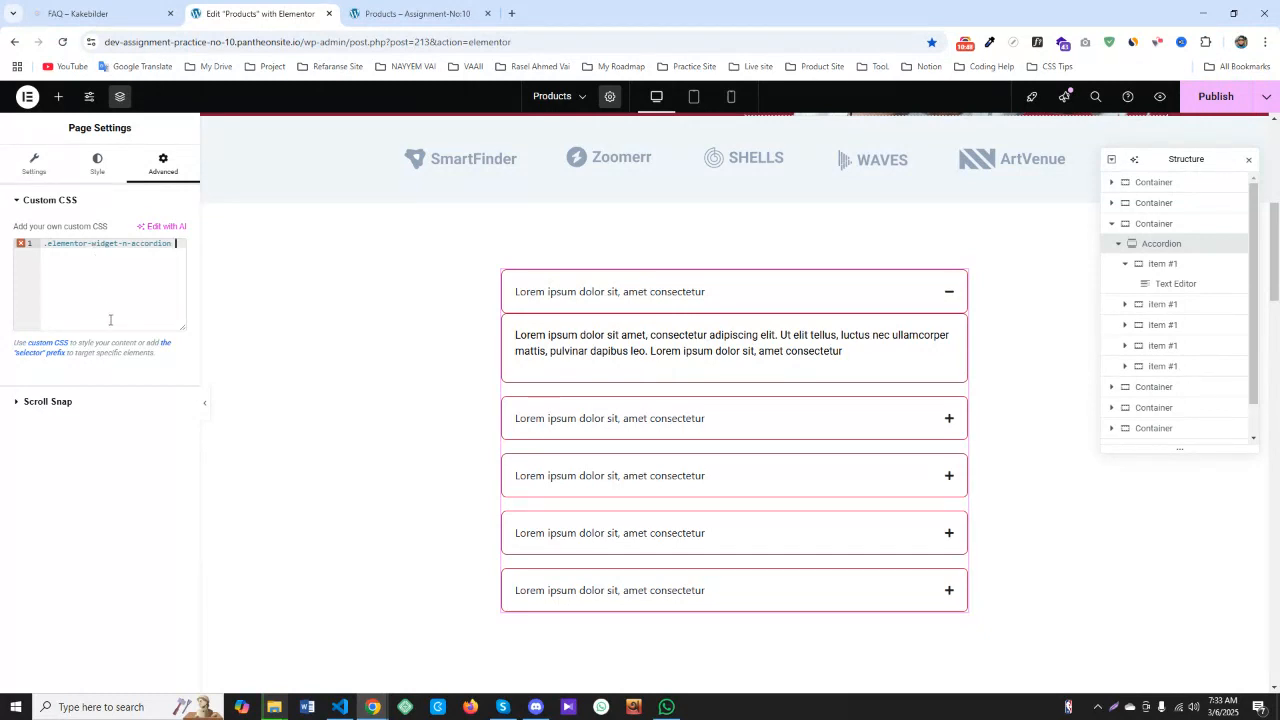
Copy the accordion item's class from the inspected markup and append .e-n-accordion-item to the custom CSS selector
{"action": "left_click", "coordinate": [385, 14]}
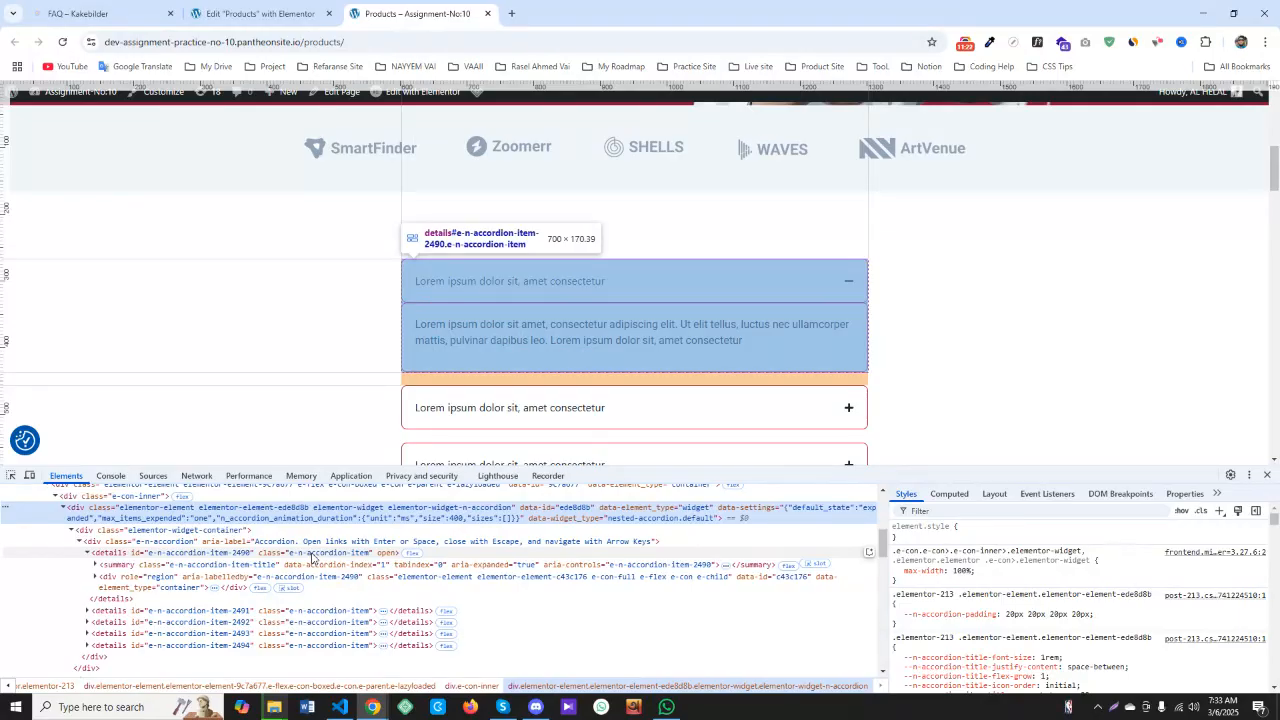
{"action": "double_click", "coordinate": [312, 554]}
{"action": "key", "text": "ctrl+c"}
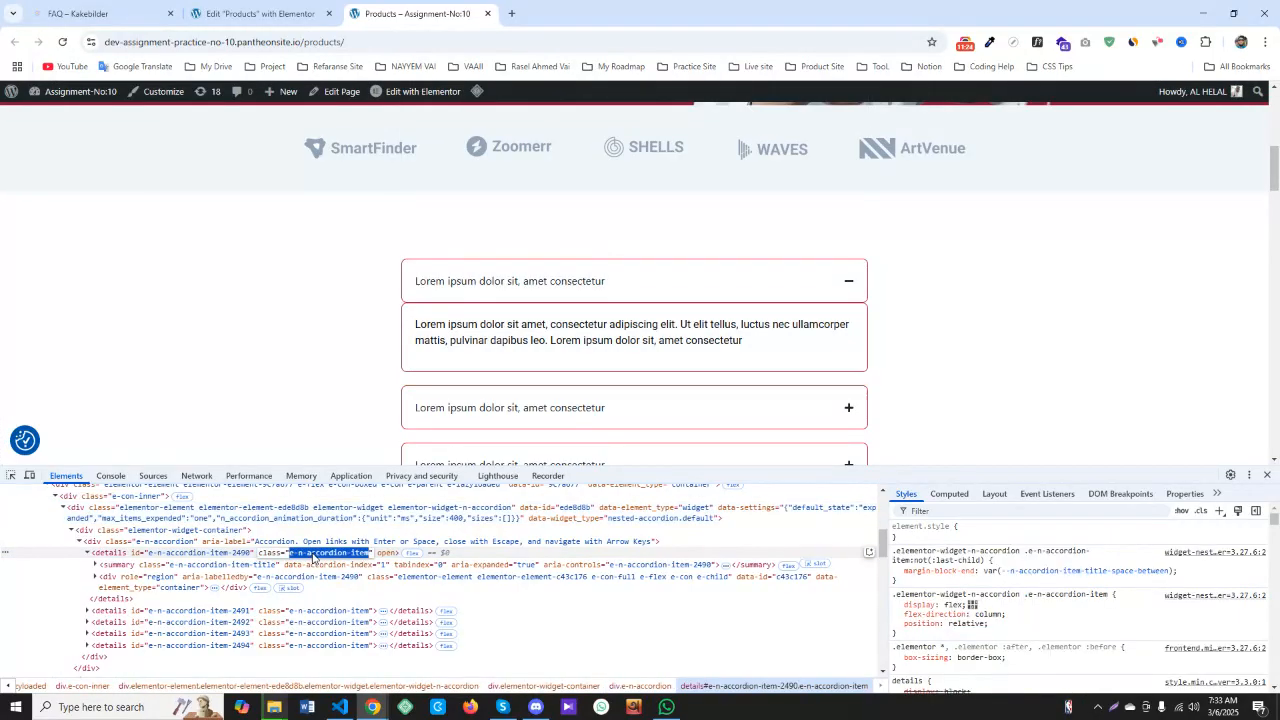
{"action": "left_click", "coordinate": [258, 13]}
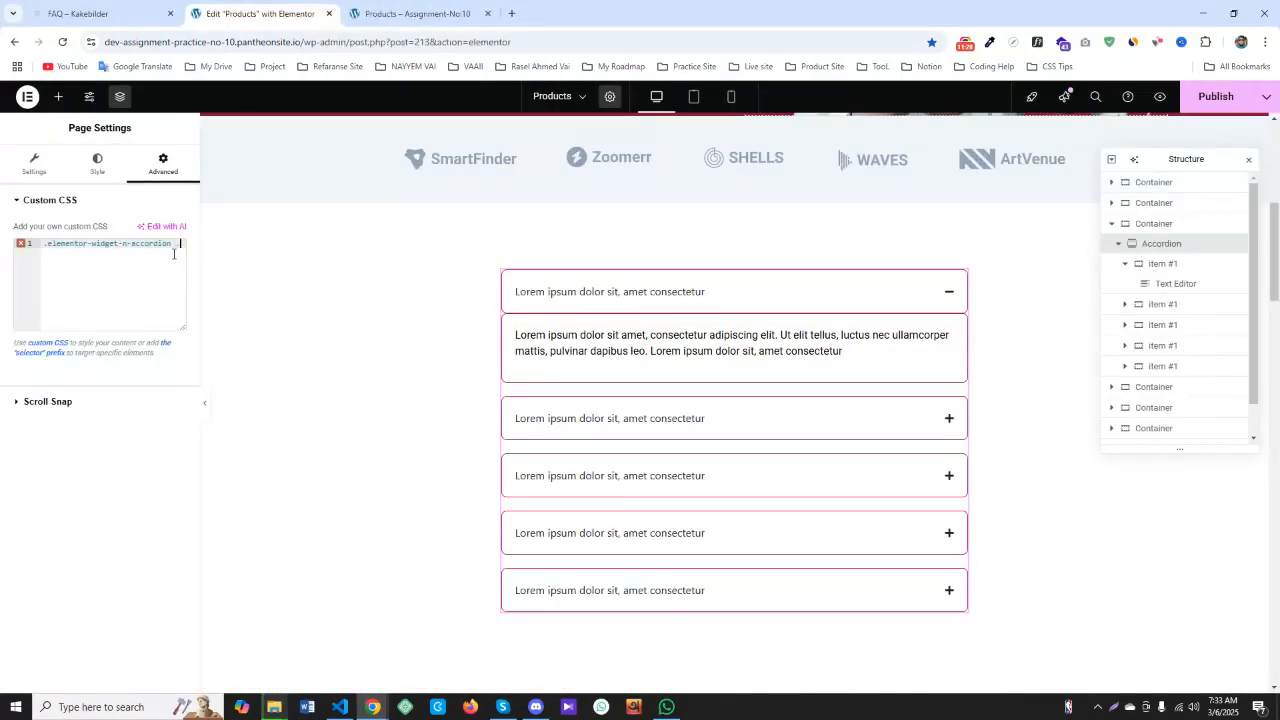
{"action": "type", "text": "."}
{"action": "key", "text": "ctrl+v"}
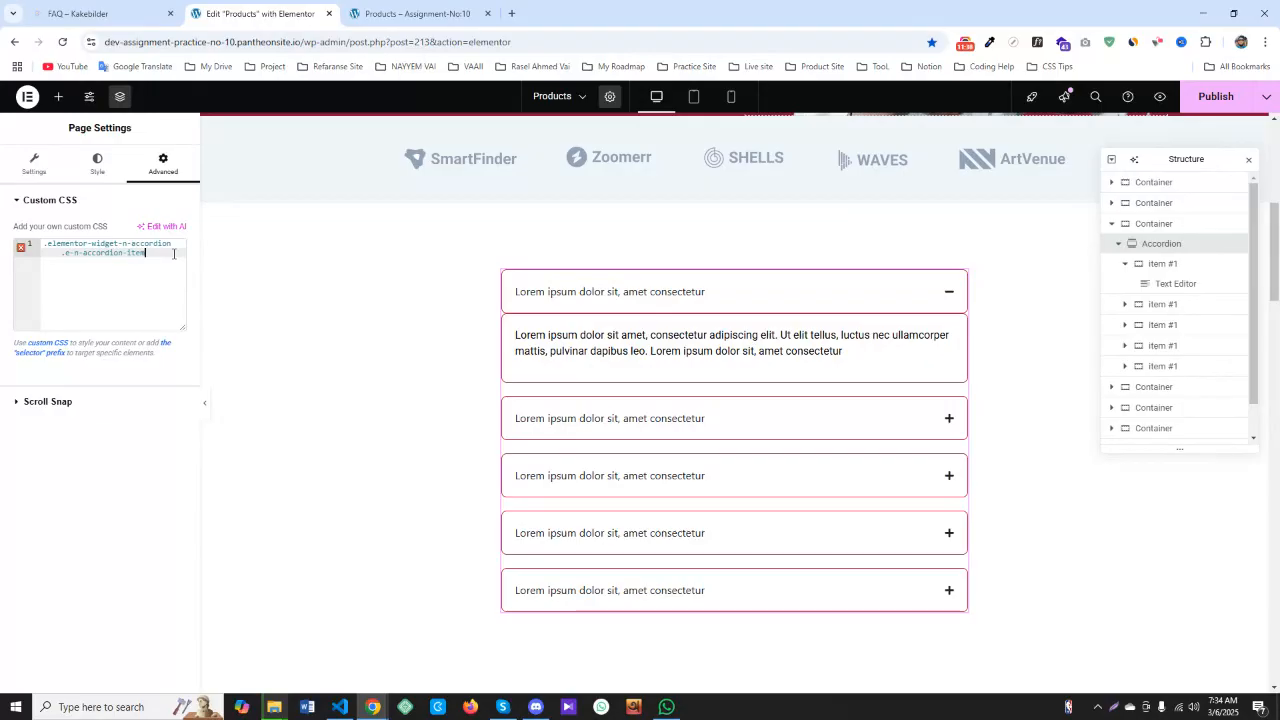
Check the open item on the Kakebilder FAQ page and add [open] to .e-n-accordion-item in the custom CSS selector
{"action": "left_click", "coordinate": [110, 13]}
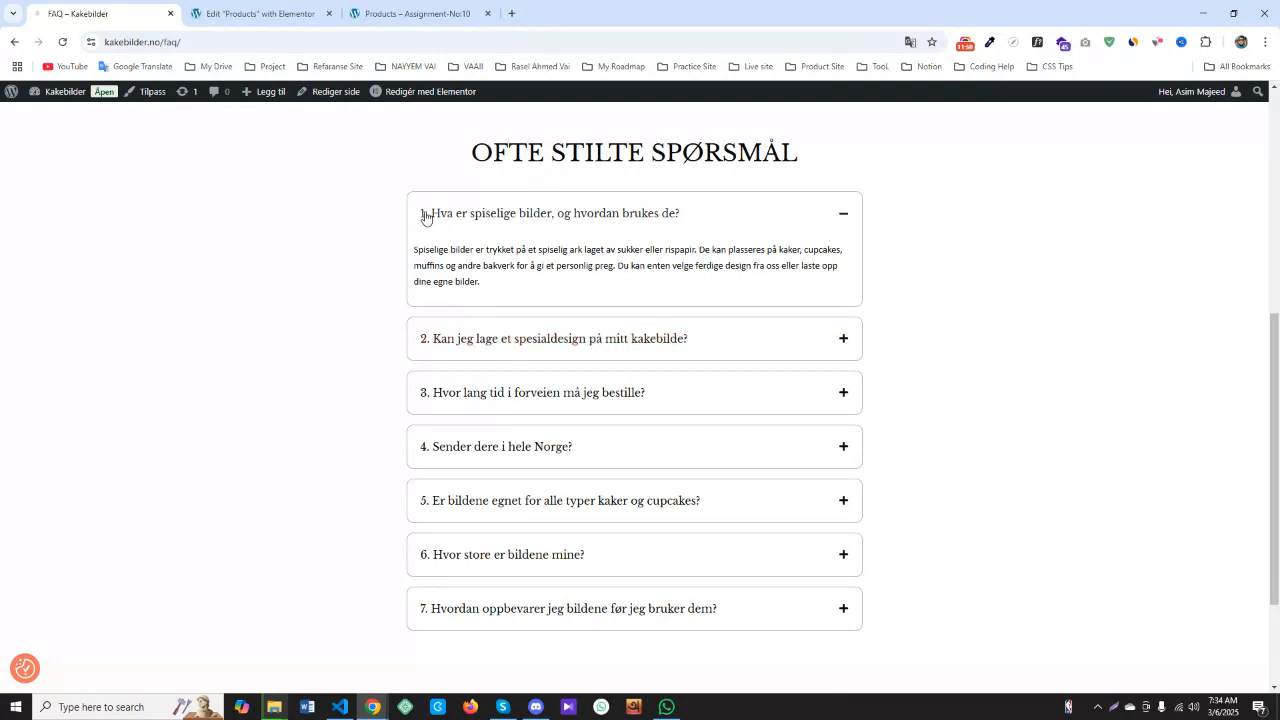
{"action": "left_click", "coordinate": [240, 14]}
{"action": "left_click", "coordinate": [143, 274]}
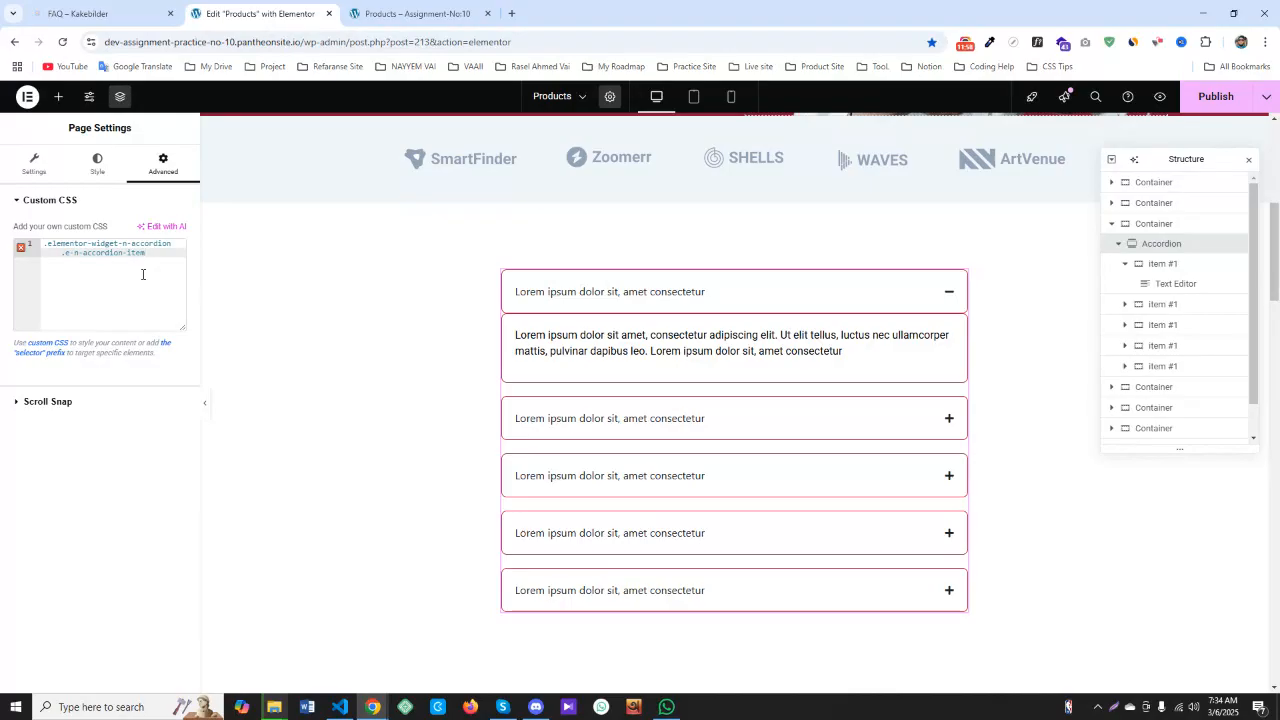
{"action": "type", "text": "{"}
{"action": "type", "text": "open"}
{"action": "type", "text": "{"}
Copy the item title's class from the live page's markup and append it to the selector as >.e-n-accordion-item-title
{"action": "left_click", "coordinate": [413, 12]}
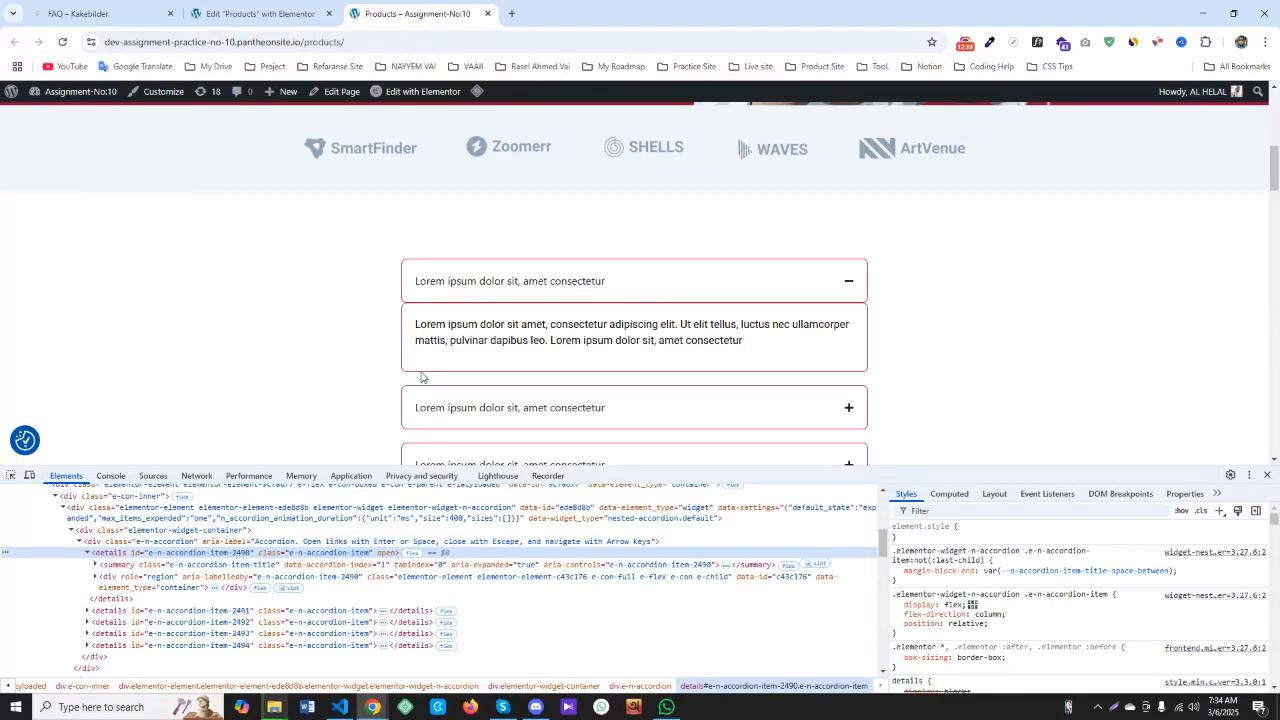
{"action": "double_click", "coordinate": [218, 566]}
{"action": "key", "text": "ctrl+c"}
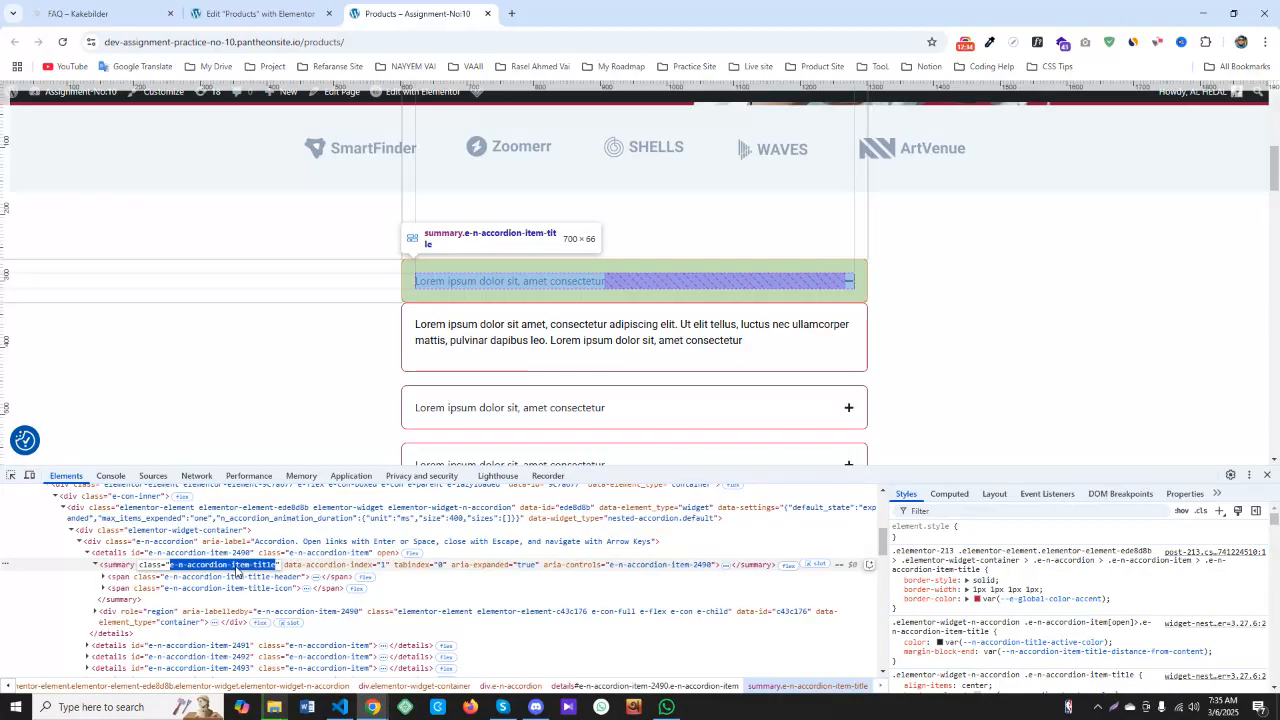
{"action": "left_click", "coordinate": [255, 13]}
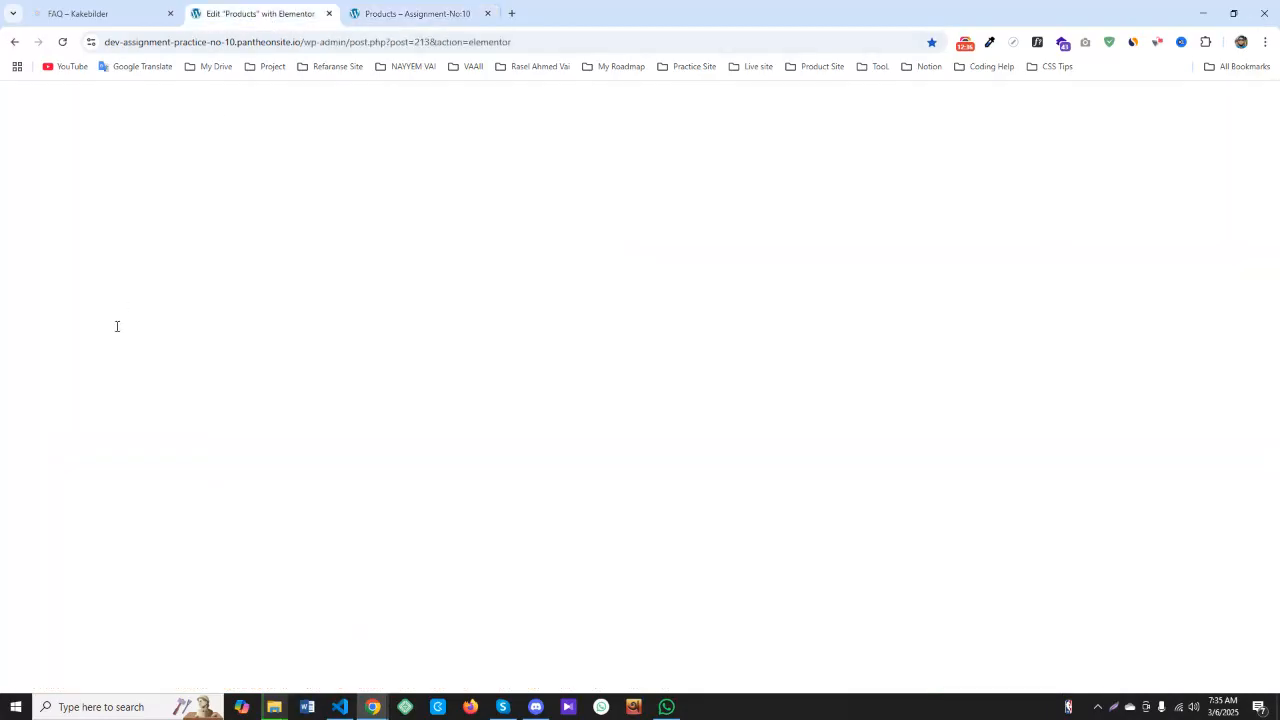
{"action": "key", "text": "ctrl+v"}
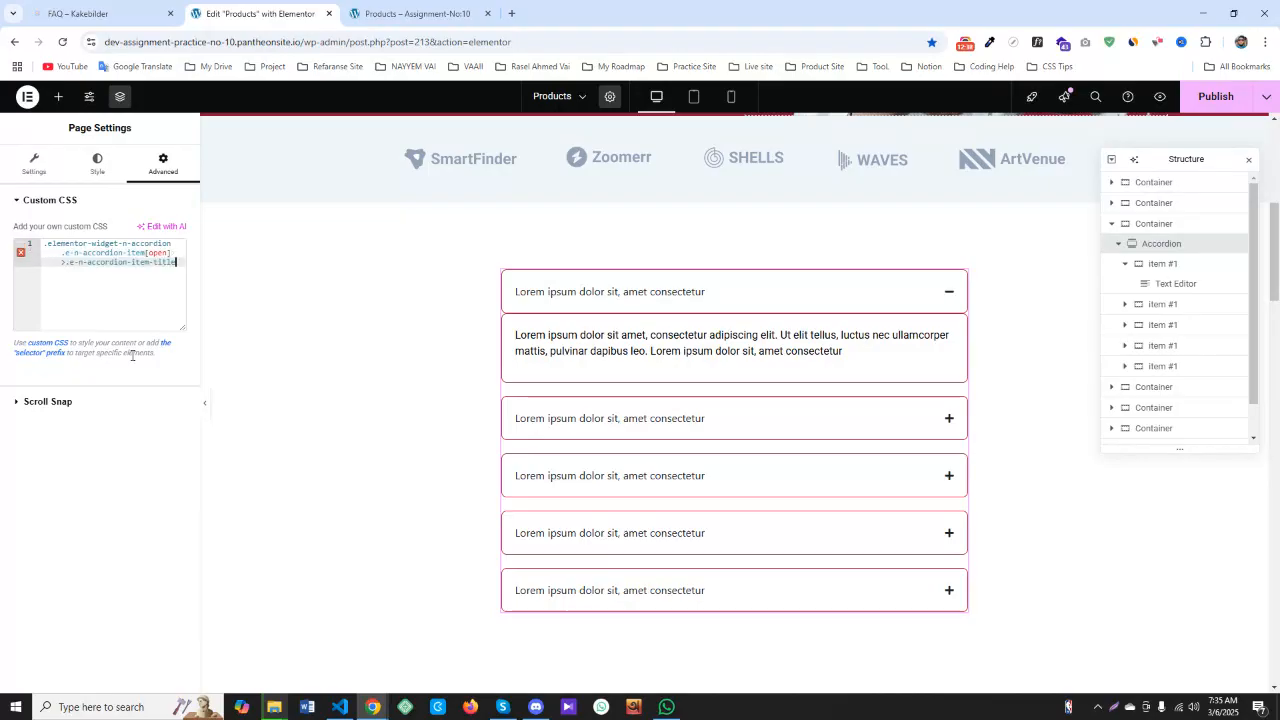
Open the declaration block for the open item's title and add border-bottom-left-radius: 0; to it
{"action": "type", "text": "{"}
{"action": "key", "text": "Return"}
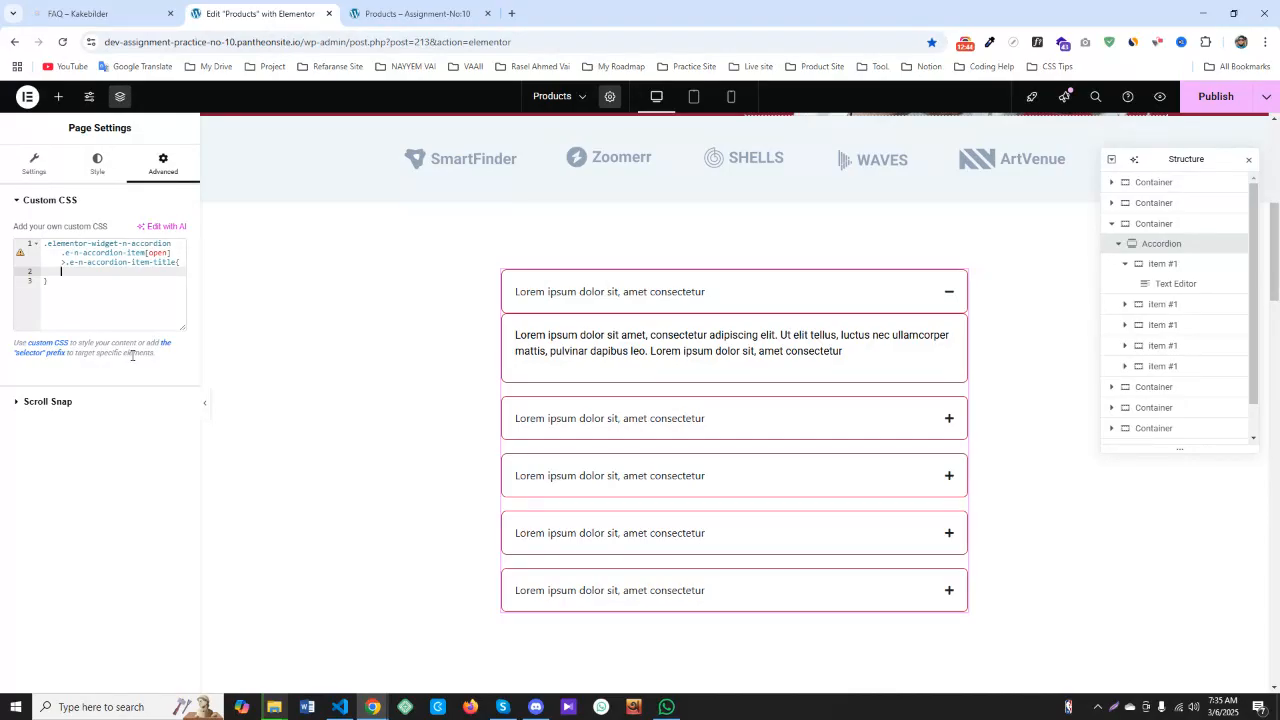
{"action": "type", "text": "bore"}
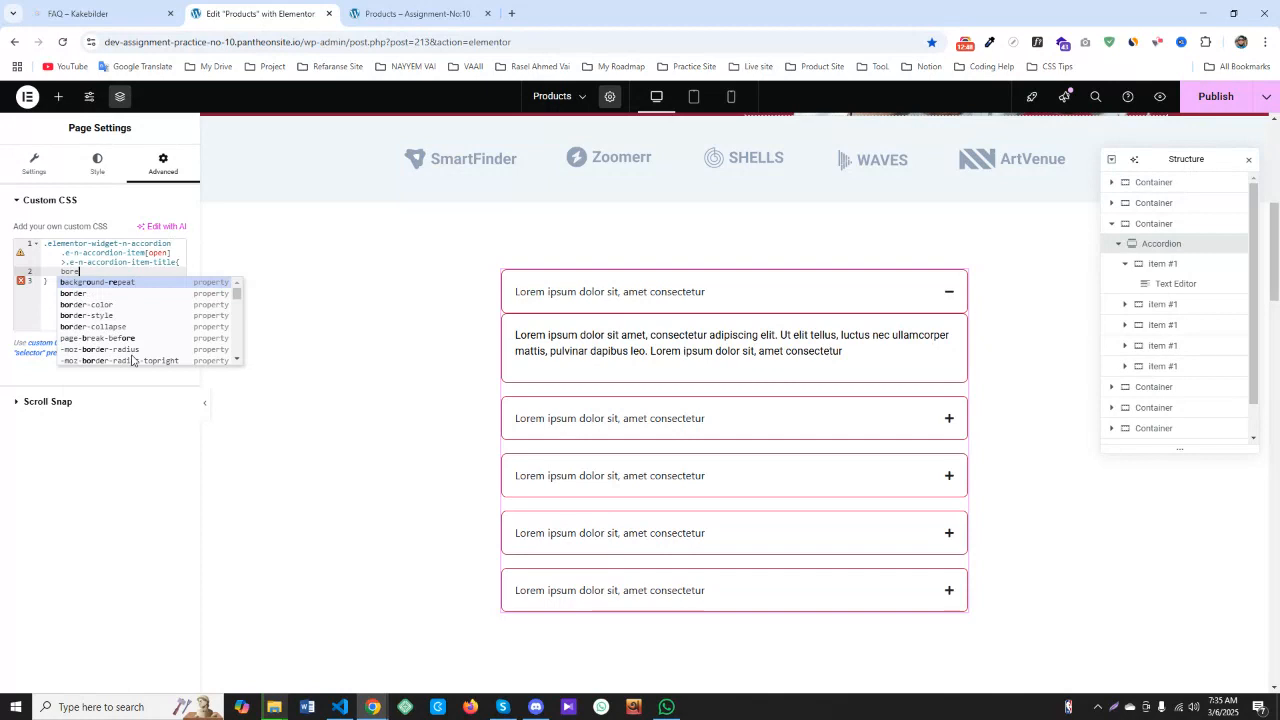
{"action": "key", "text": "BackSpace"}
{"action": "type", "text": "der"}
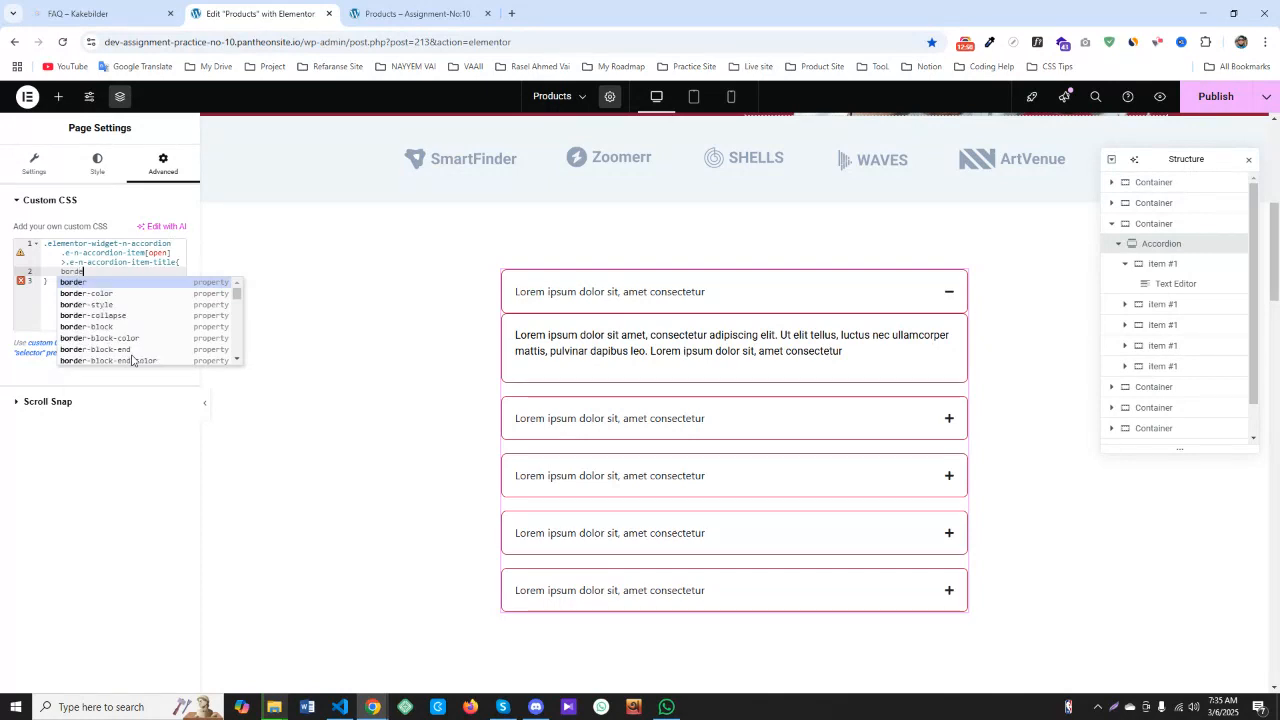
{"action": "type", "text": "-"}
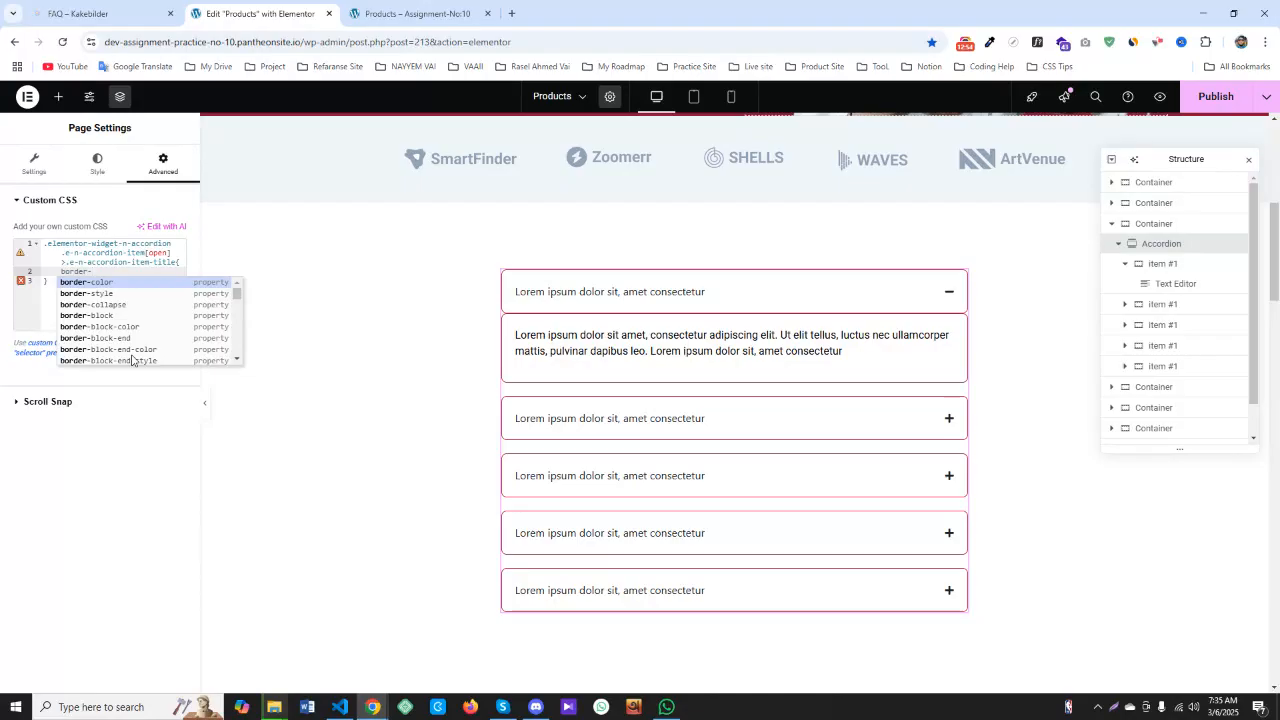
{"action": "type", "text": "botto"}
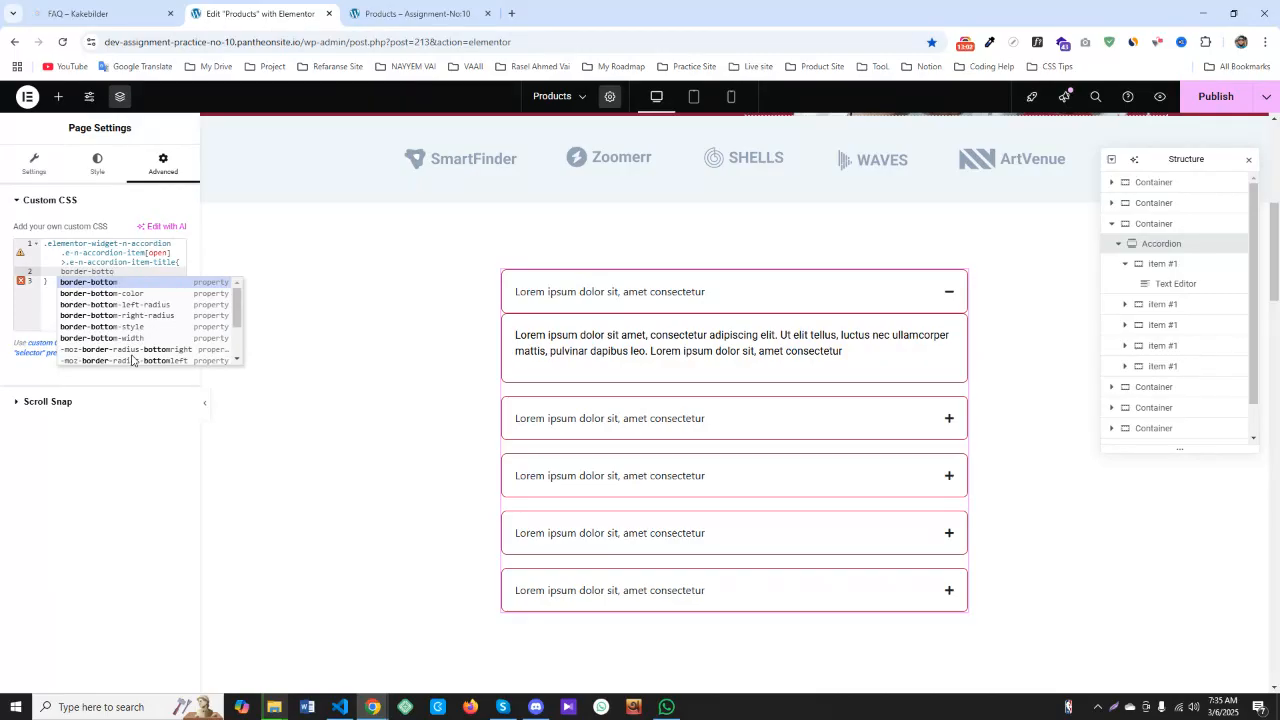
{"action": "key", "text": "Down"}
{"action": "key", "text": "Down"}
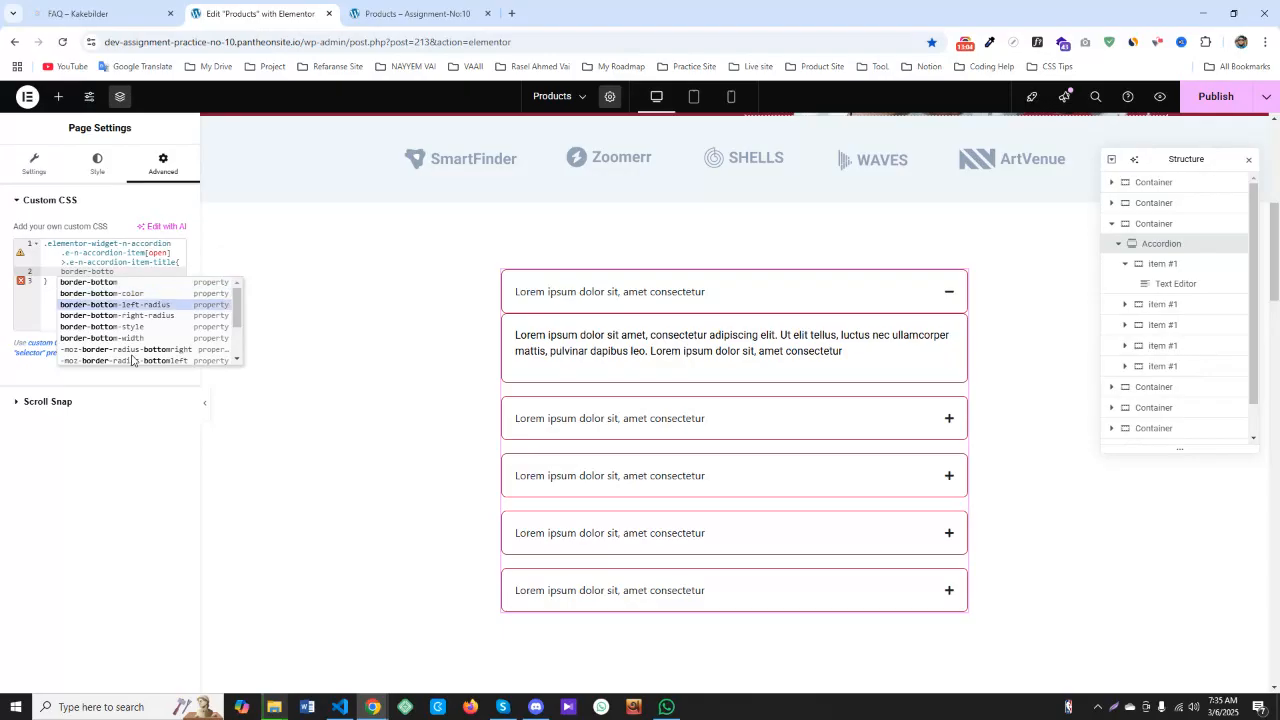
{"action": "key", "text": "Return"}
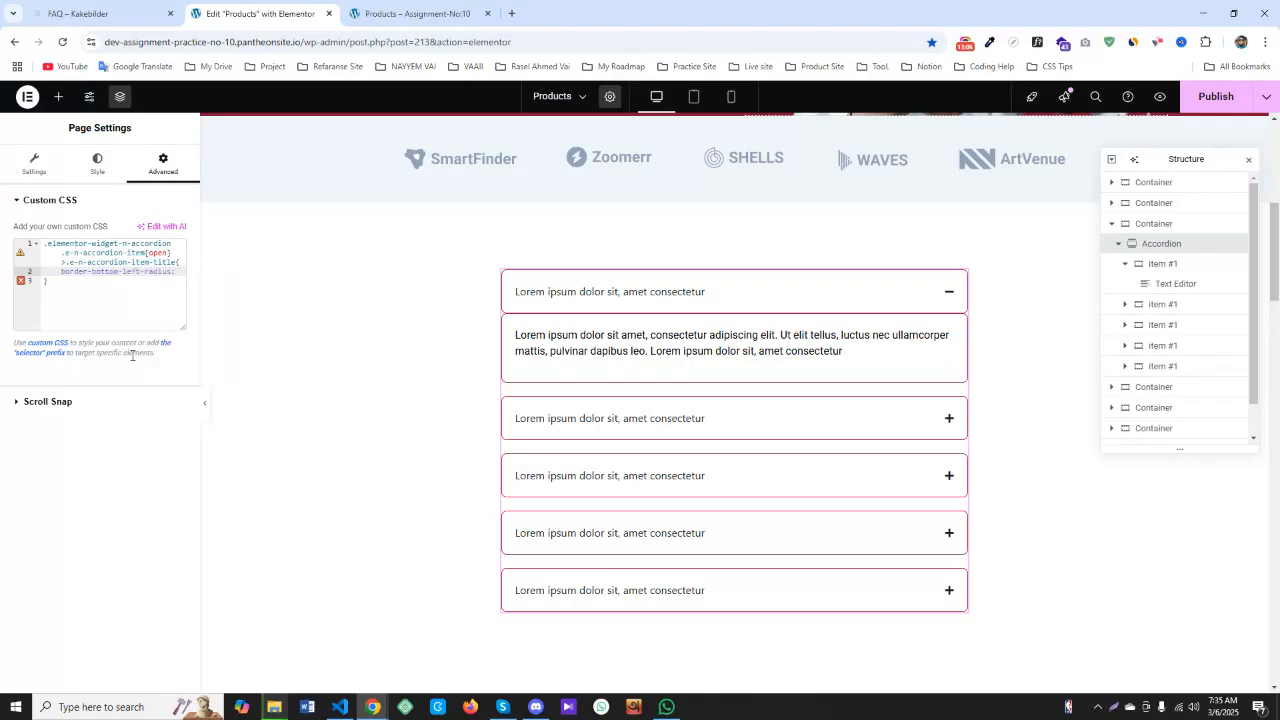
{"action": "type", "text": "0"}
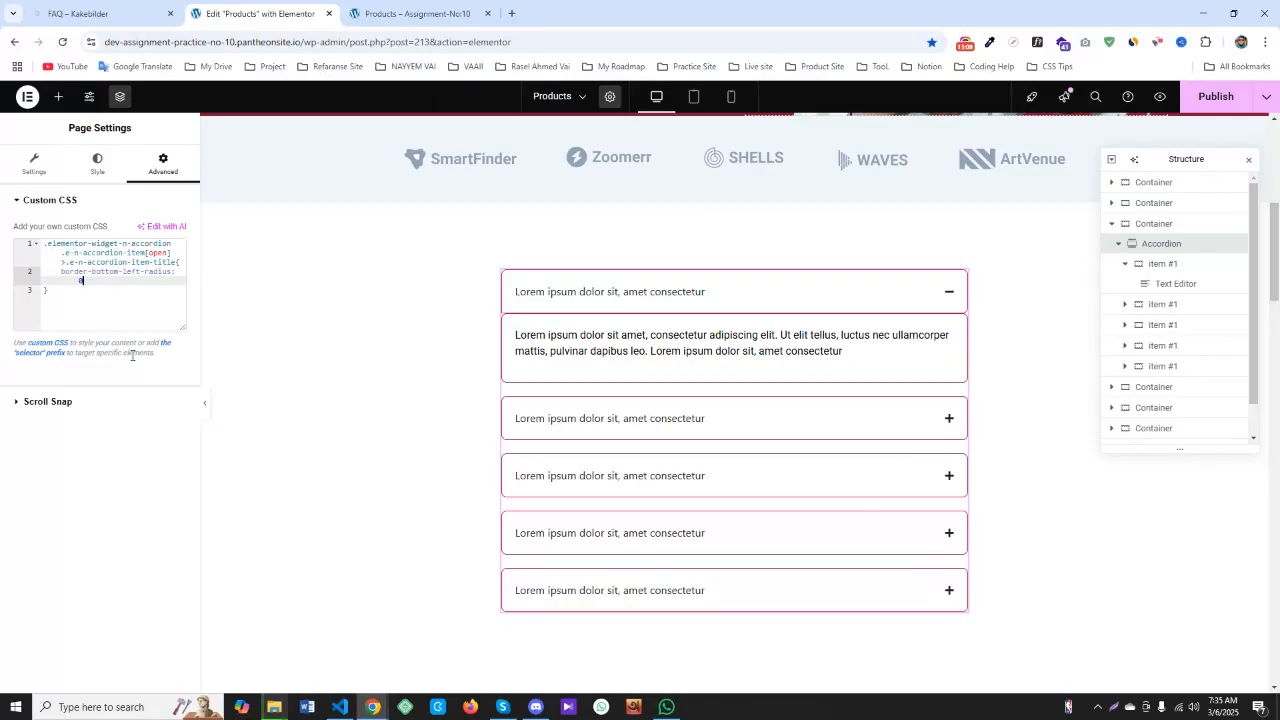
{"action": "type", "text": ";"}
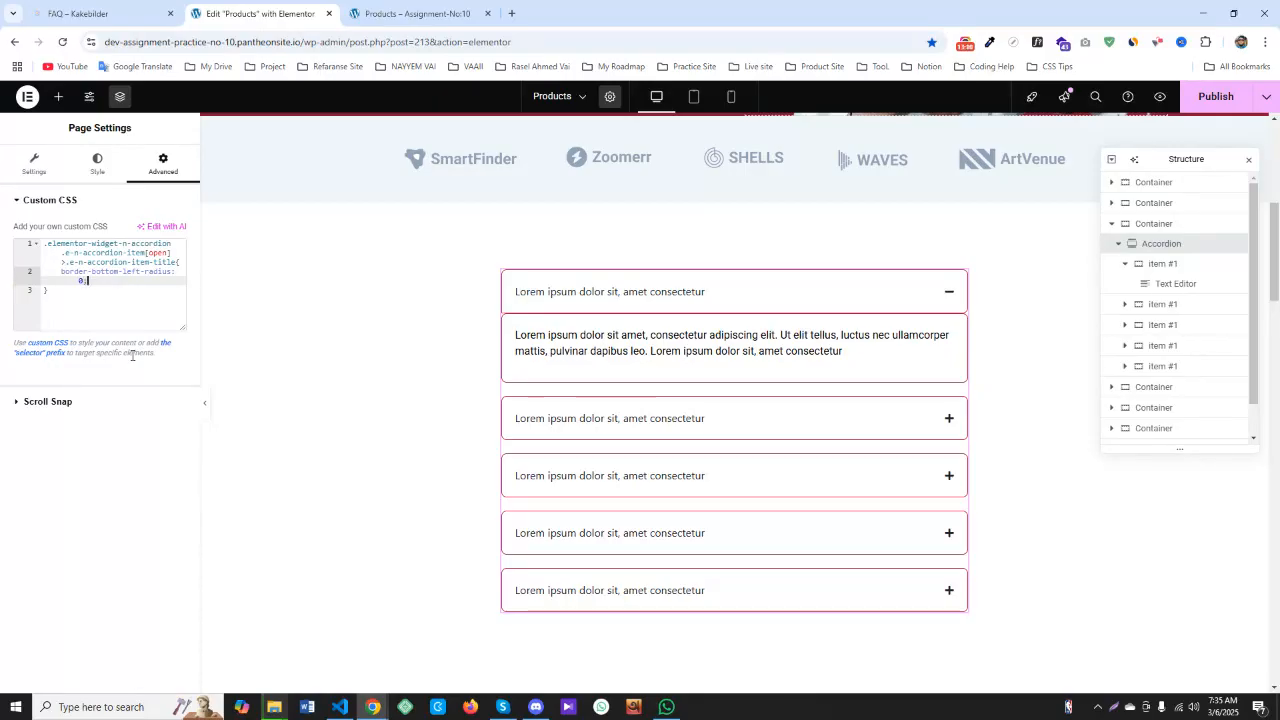
Duplicate the radius declaration on a new line, change it to border-bottom-right-radius: 0; and publish the page
{"action": "key", "text": "Return"}
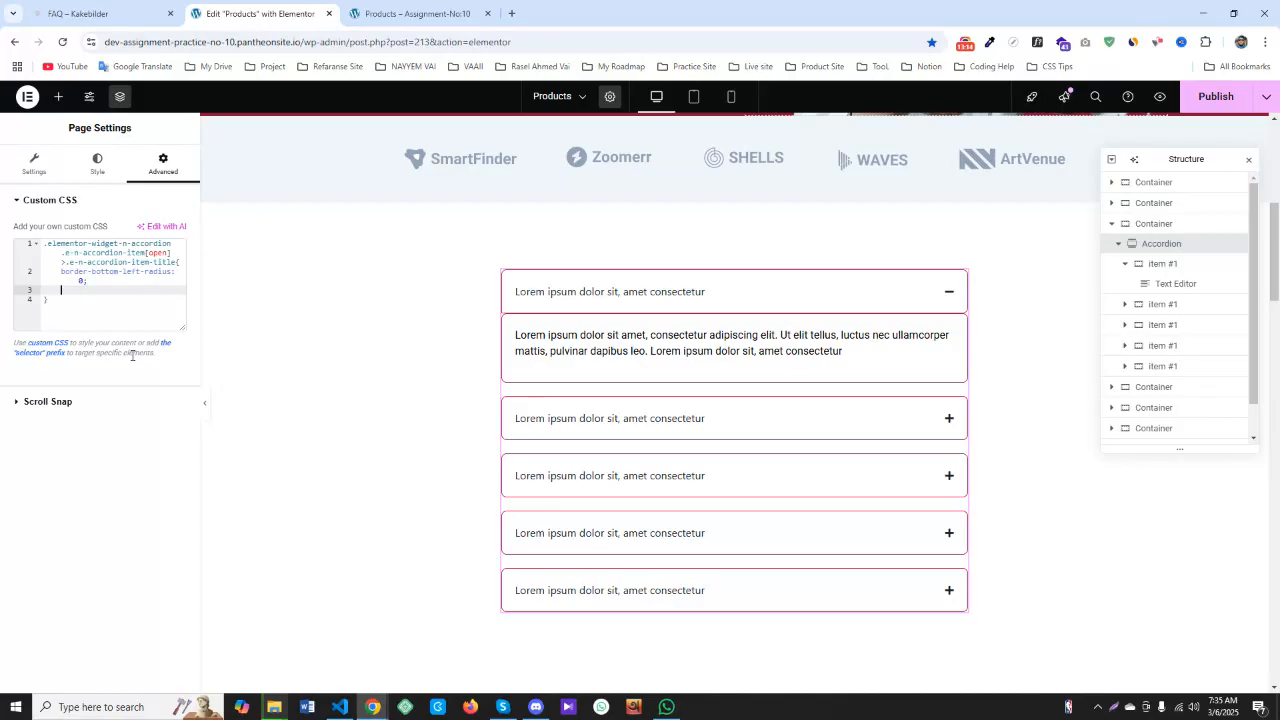
{"action": "left_click_drag", "start_coordinate": [88, 281], "coordinate": [62, 271]}
{"action": "key", "text": "ctrl+c"}
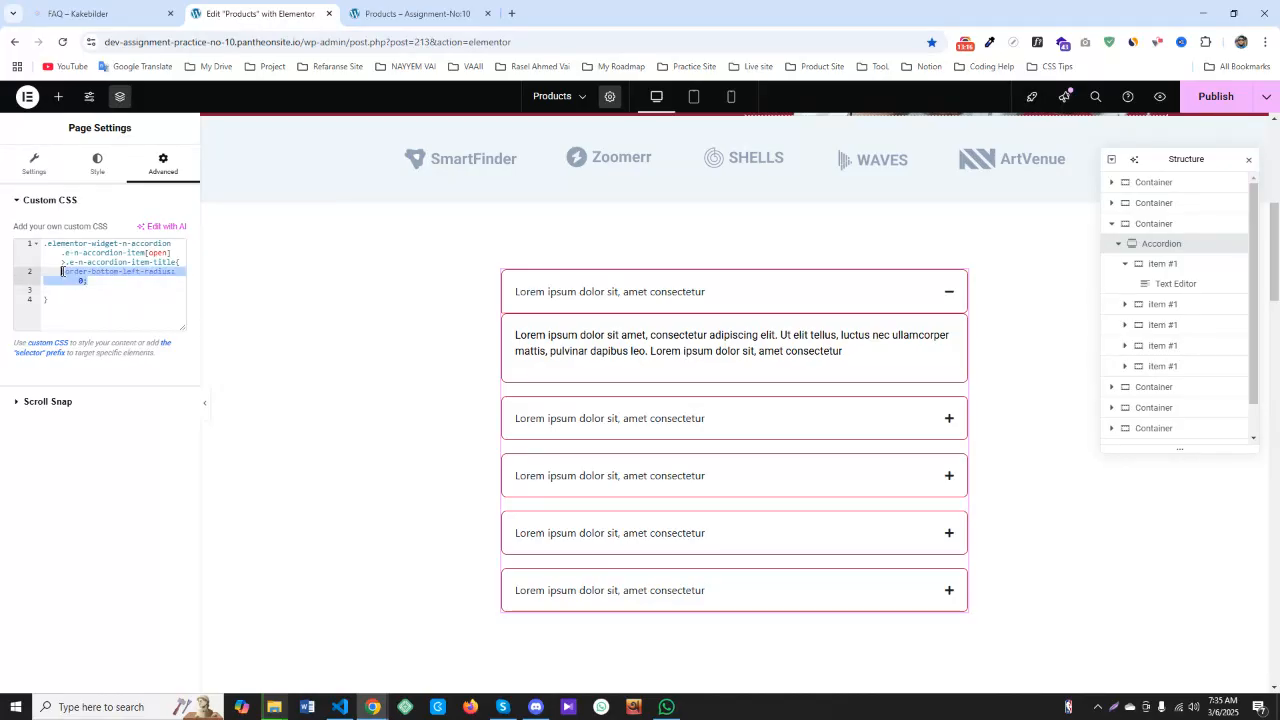
{"action": "left_click", "coordinate": [63, 290]}
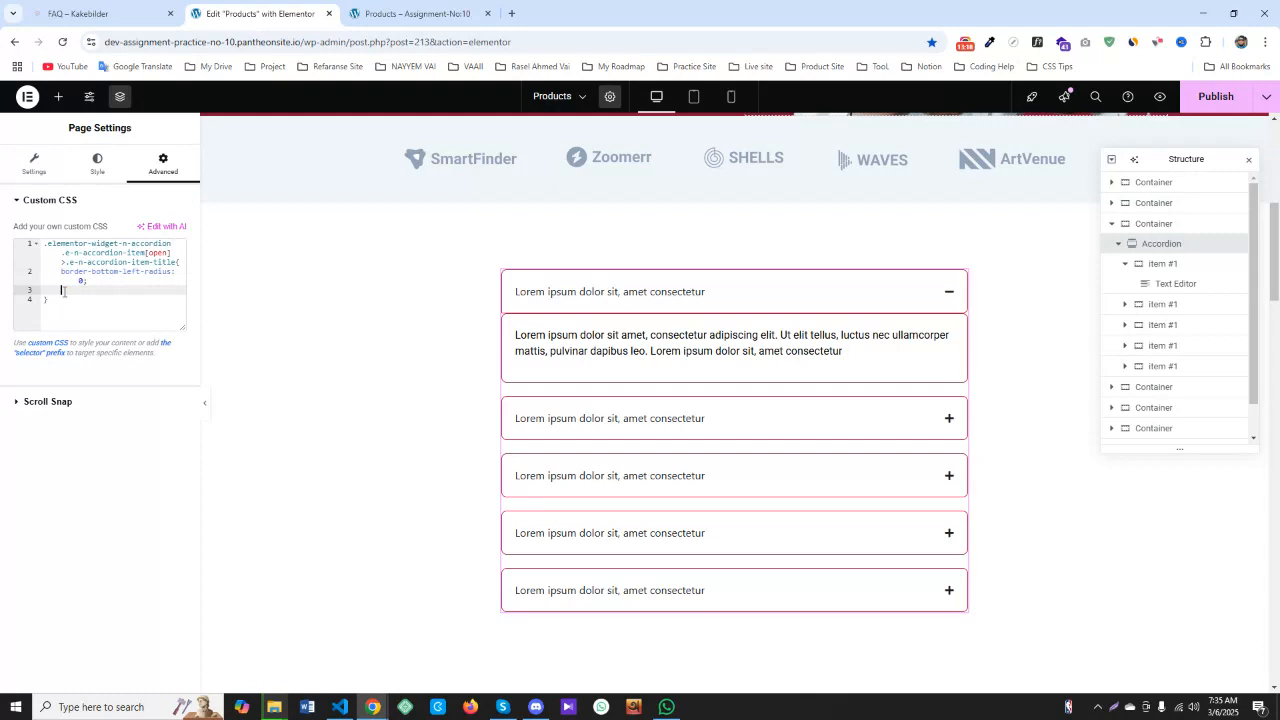
{"action": "key", "text": "ctrl+v"}
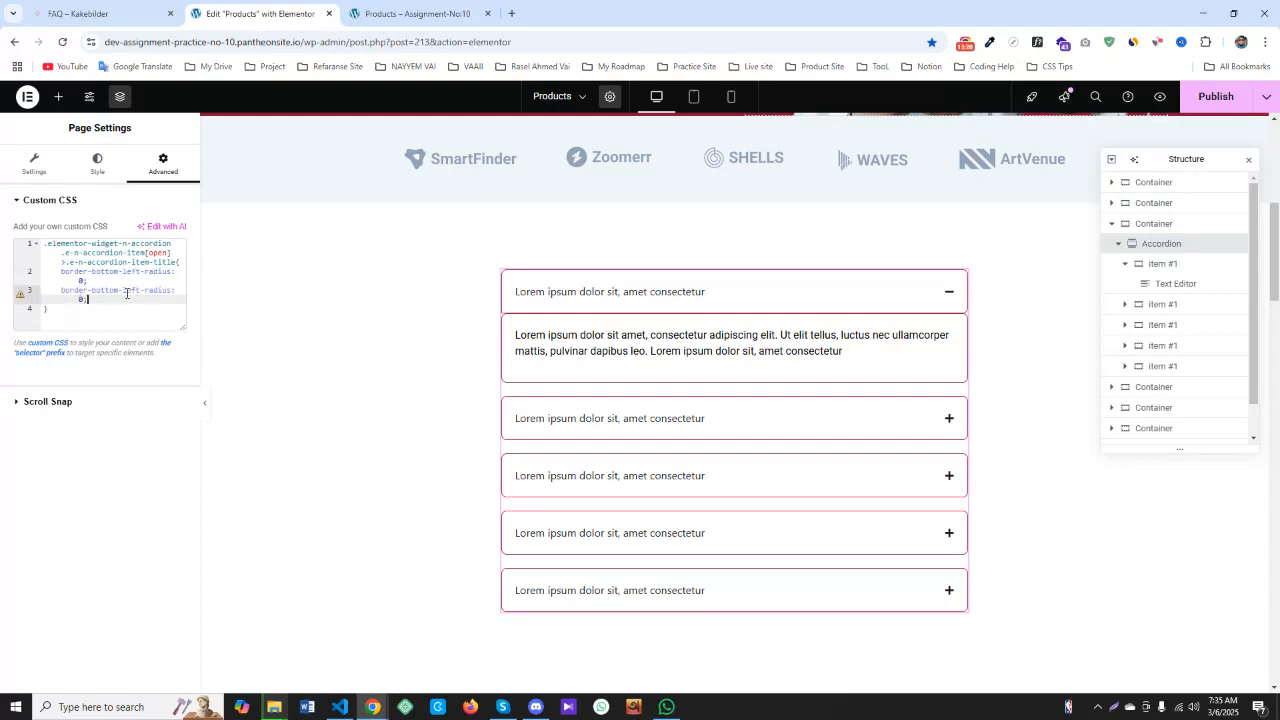
{"action": "double_click", "coordinate": [129, 290]}
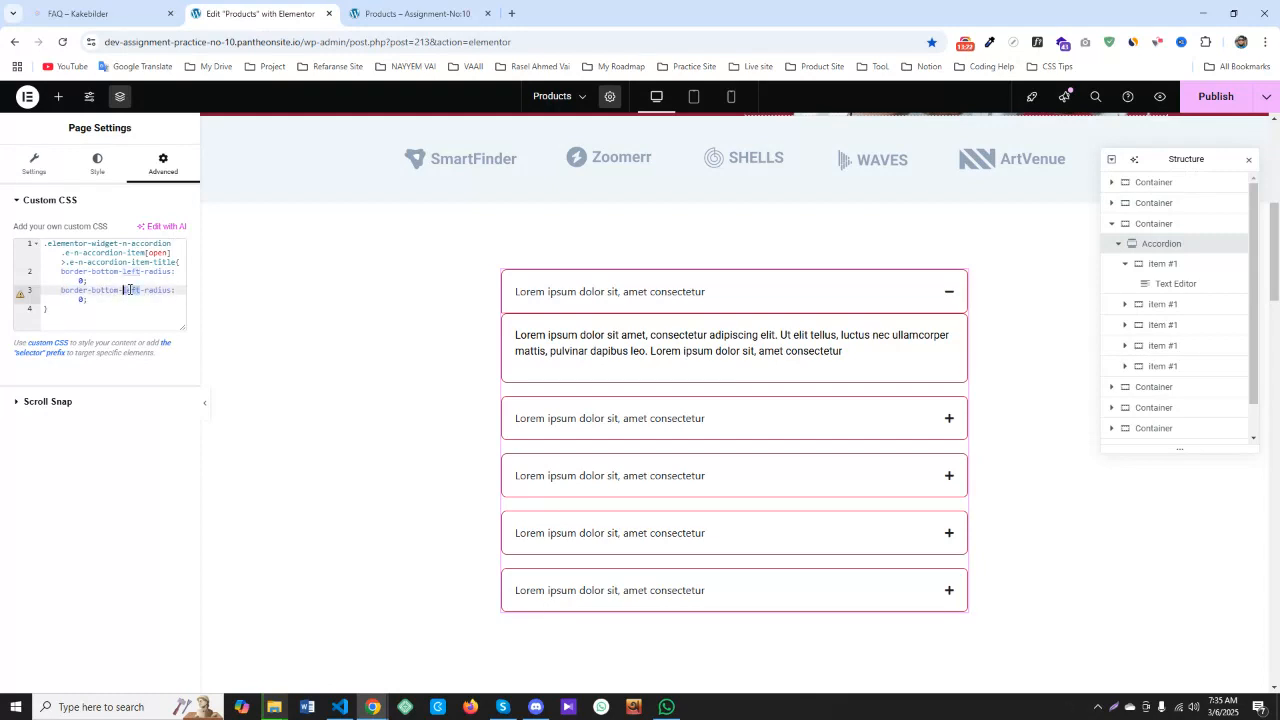
{"action": "type", "text": "right"}
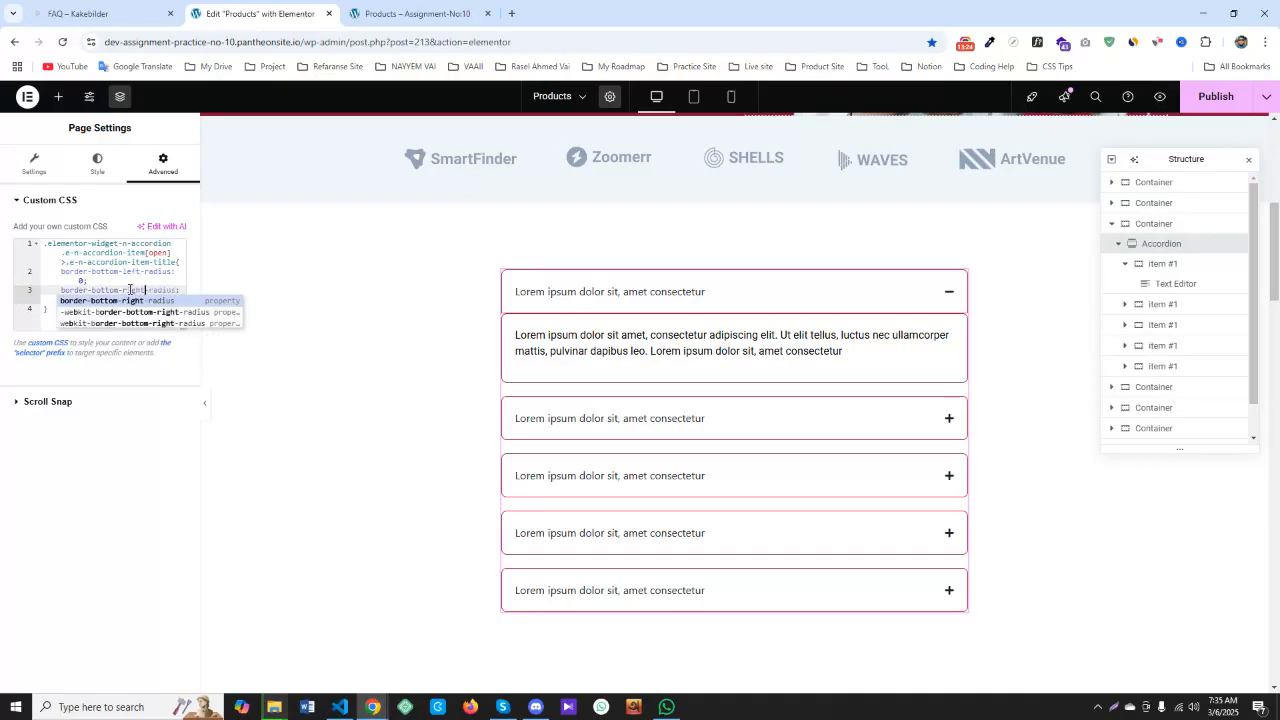
{"action": "key", "text": "Return"}
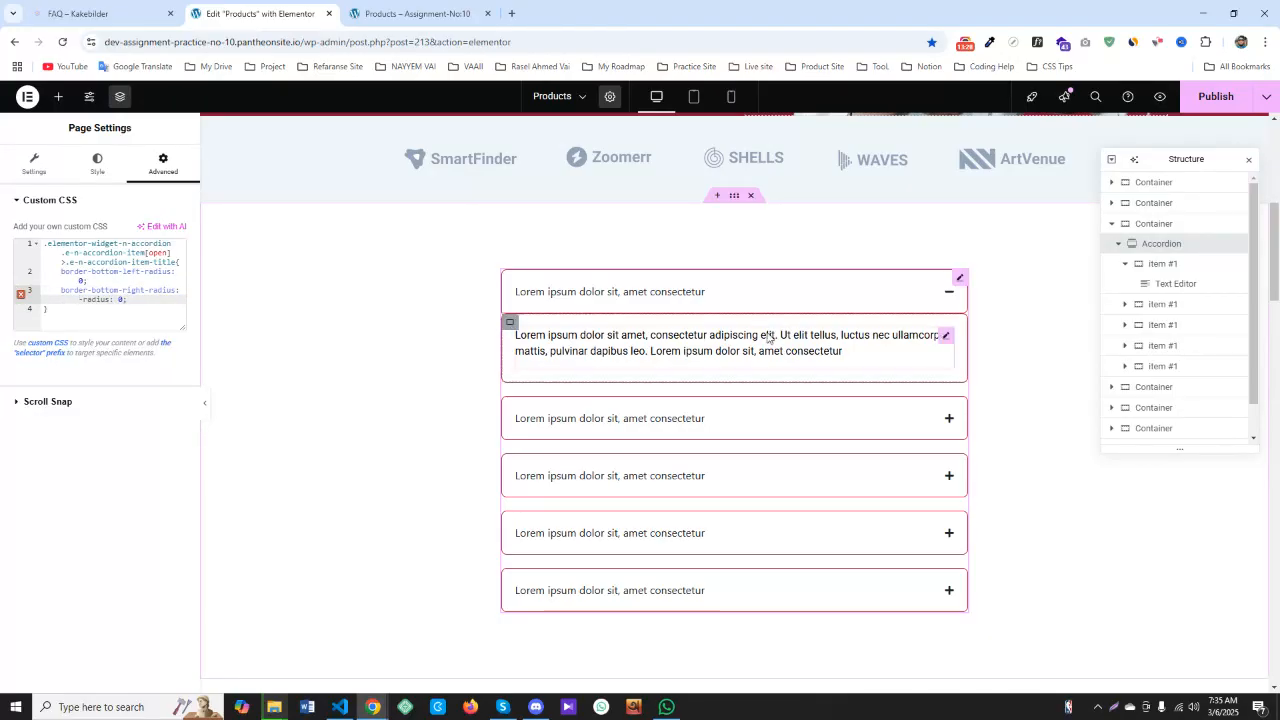
{"action": "key", "text": "BackSpace"}
{"action": "key", "text": "Delete"}
{"action": "key", "text": "Delete"}
{"action": "key", "text": "Delete"}
{"action": "key", "text": "Delete"}
{"action": "key", "text": "Delete"}
{"action": "key", "text": "Delete"}
{"action": "key", "text": "Delete"}
{"action": "key", "text": "Delete"}
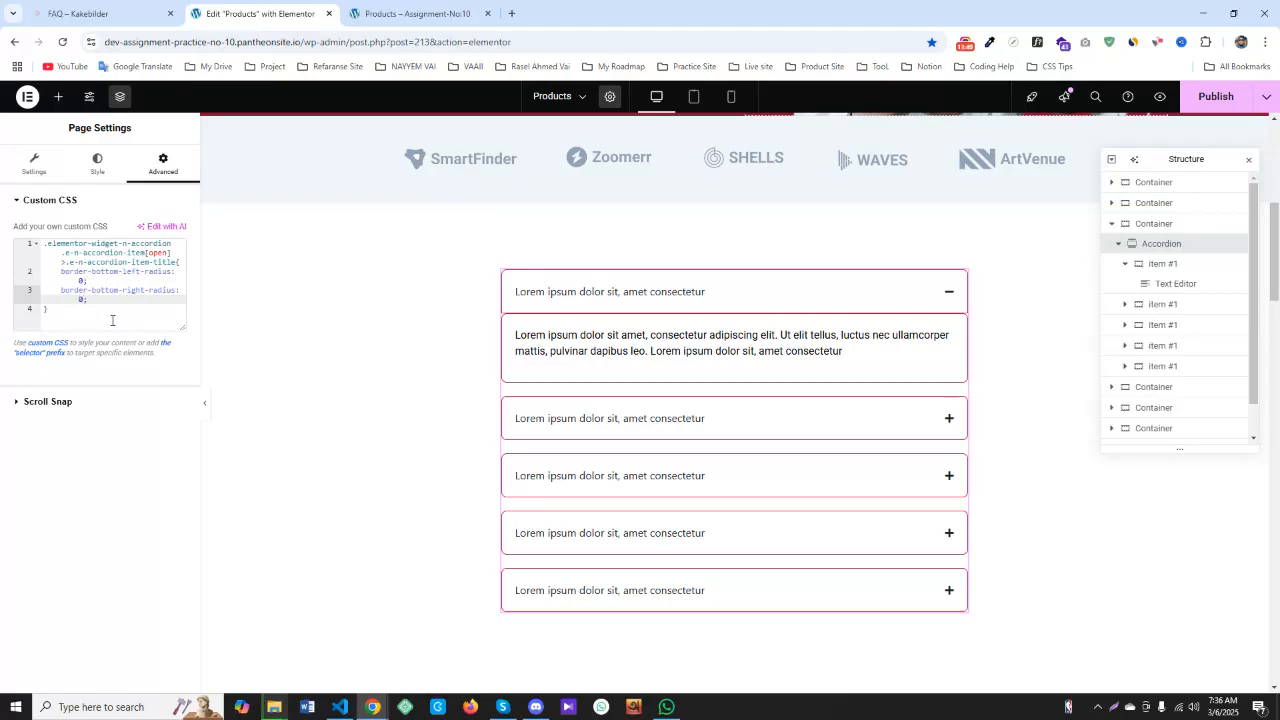
{"action": "left_click", "coordinate": [1216, 97]}
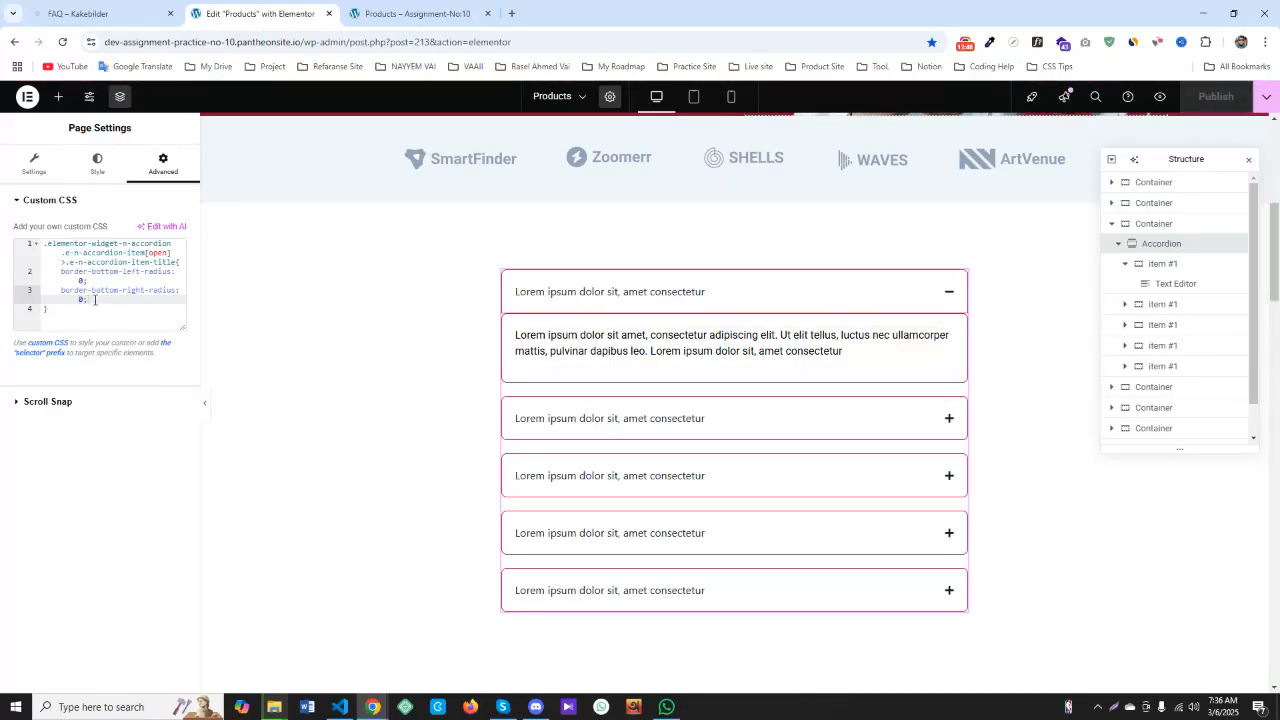
Add border-bottom: 0 !important; to the open item title's rule and publish the page
{"action": "key", "text": "Return"}
{"action": "type", "text": "bo"}
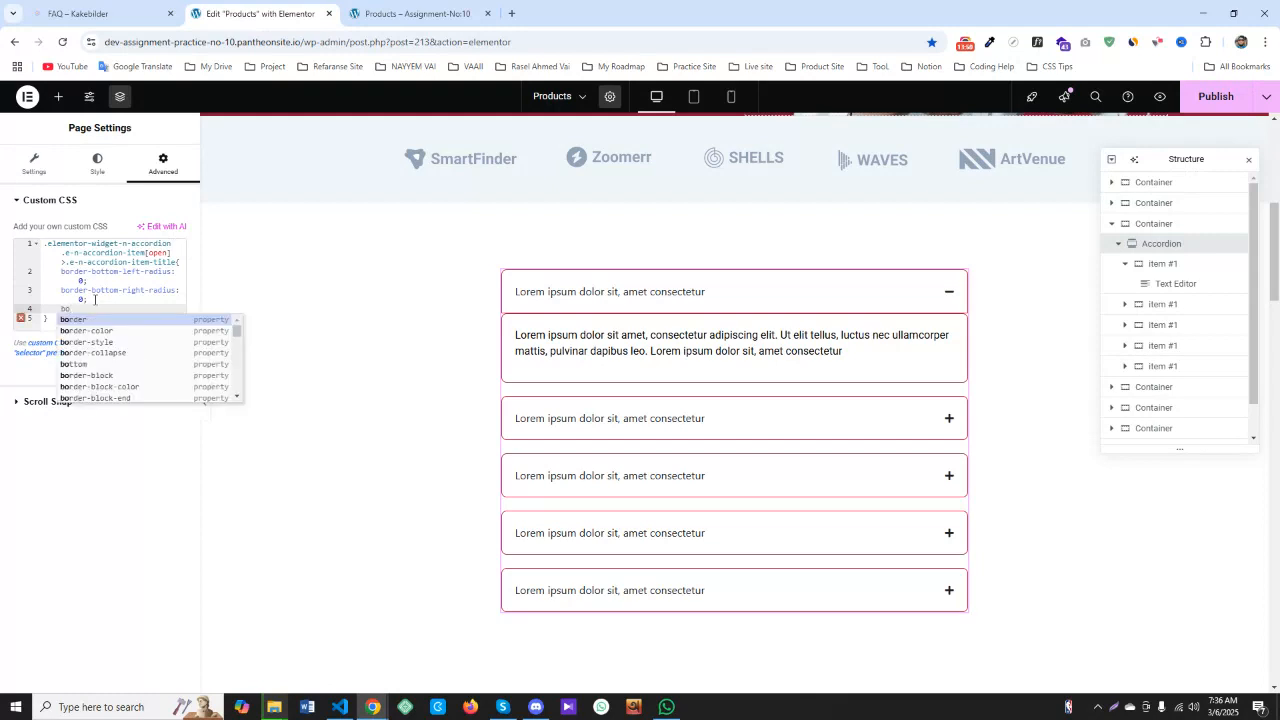
{"action": "type", "text": "rde"}
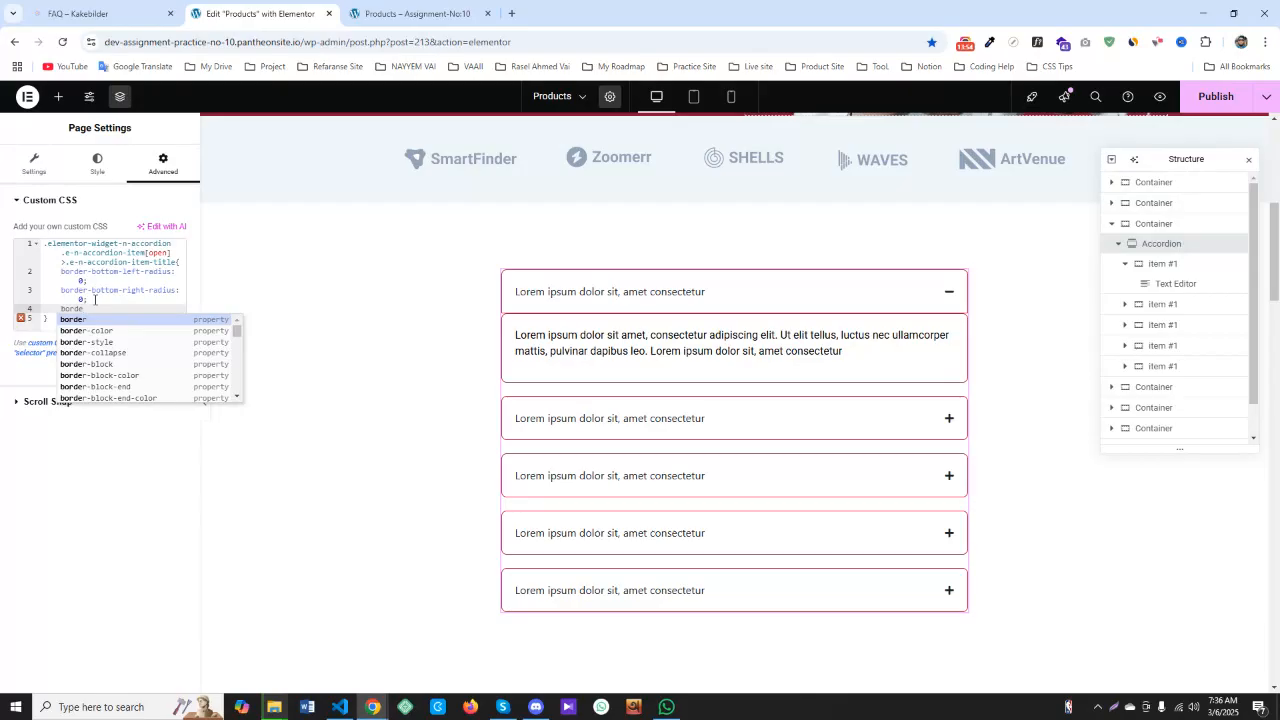
{"action": "type", "text": "r-bott"}
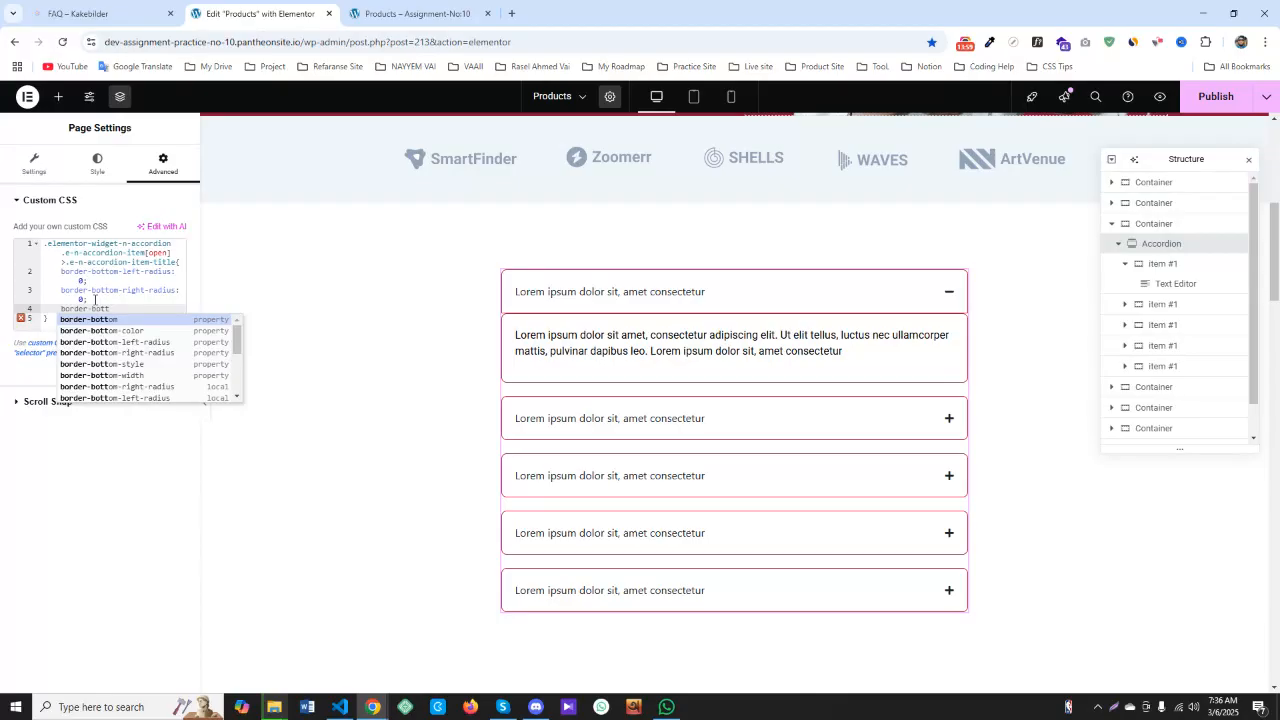
{"action": "key", "text": "Return"}
{"action": "type", "text": "0"}
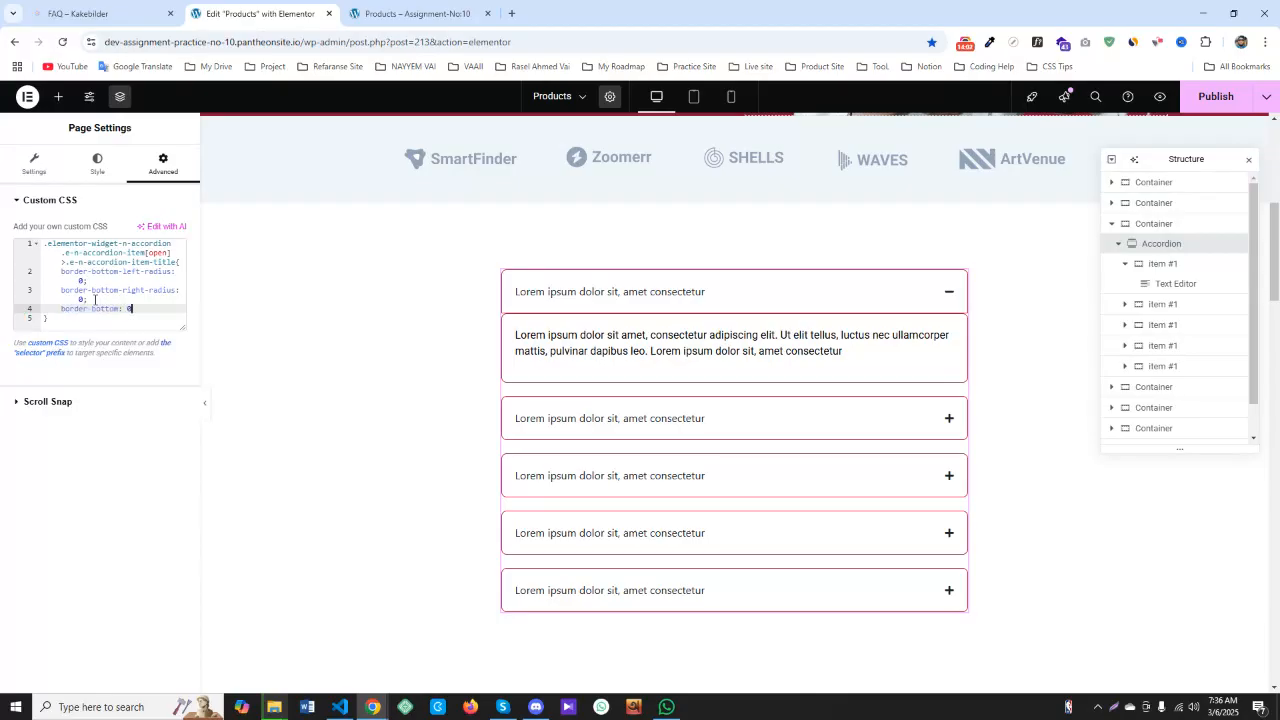
{"action": "type", "text": " !impo"}
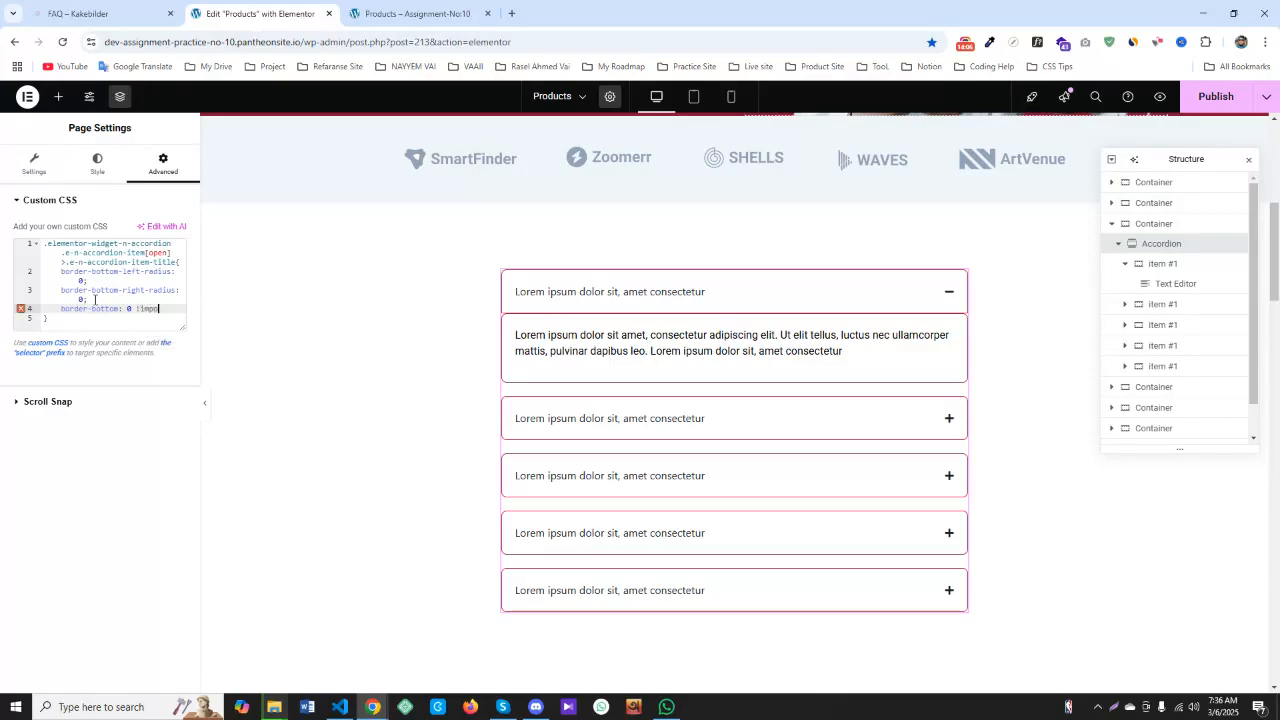
{"action": "type", "text": "rtant"}
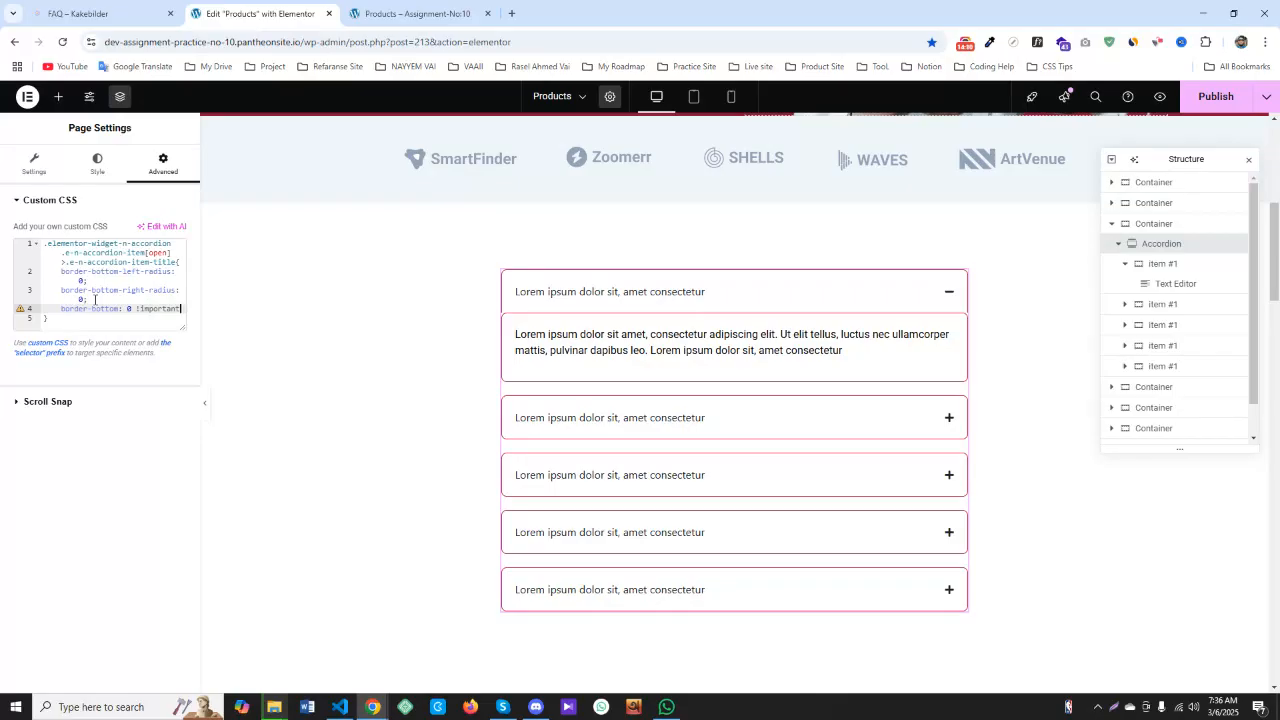
{"action": "type", "text": ";"}
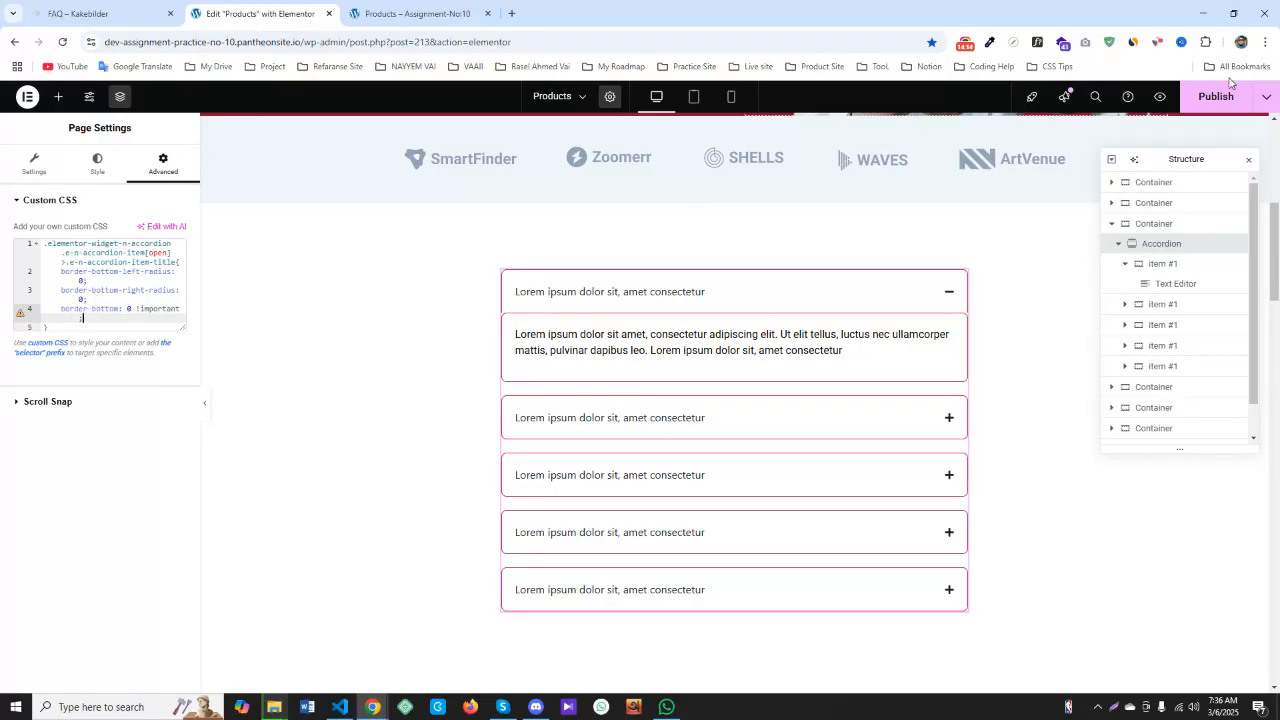
{"action": "left_click", "coordinate": [1195, 100]}
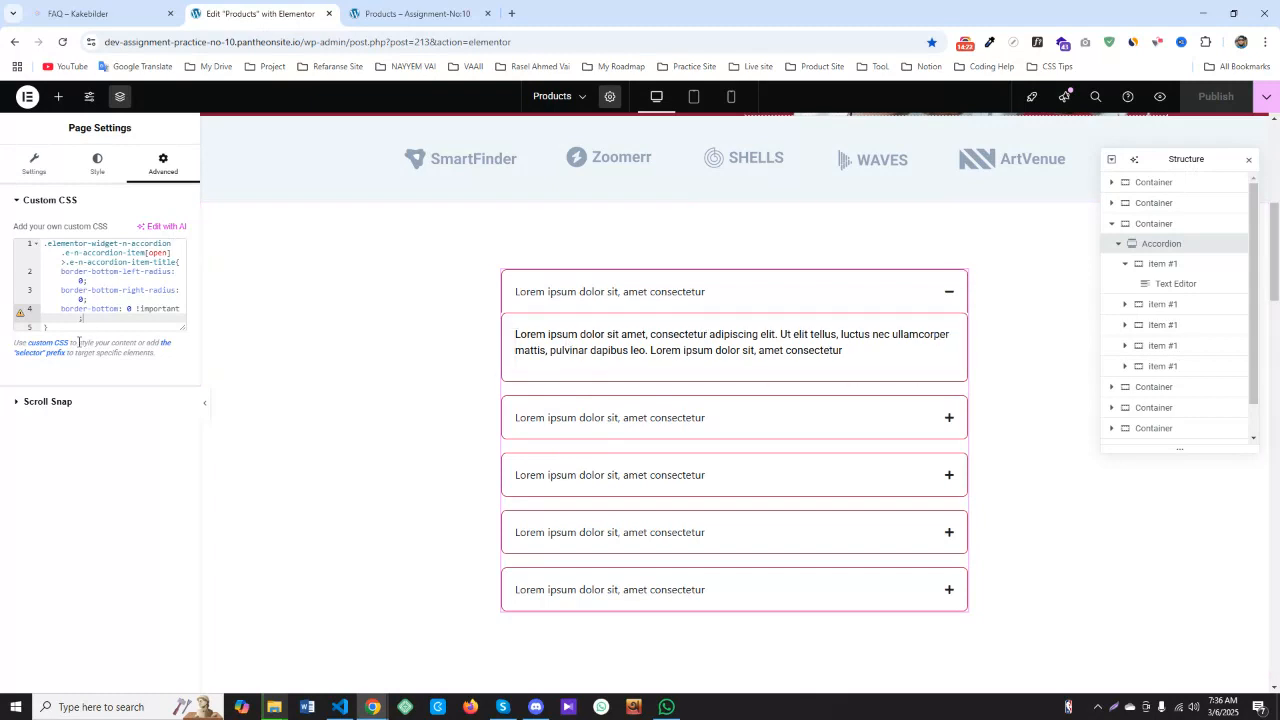
Add blank lines below the title rule in the custom CSS and paste a copy of the whole rule there
{"action": "left_click", "coordinate": [63, 327]}
{"action": "key", "text": "Return"}
{"action": "key", "text": "Return"}
{"action": "key", "text": "Return"}
{"action": "key", "text": "Return"}
{"action": "key", "text": "Return"}
{"action": "key", "text": "Return"}
{"action": "key", "text": "Return"}
{"action": "key", "text": "Return"}
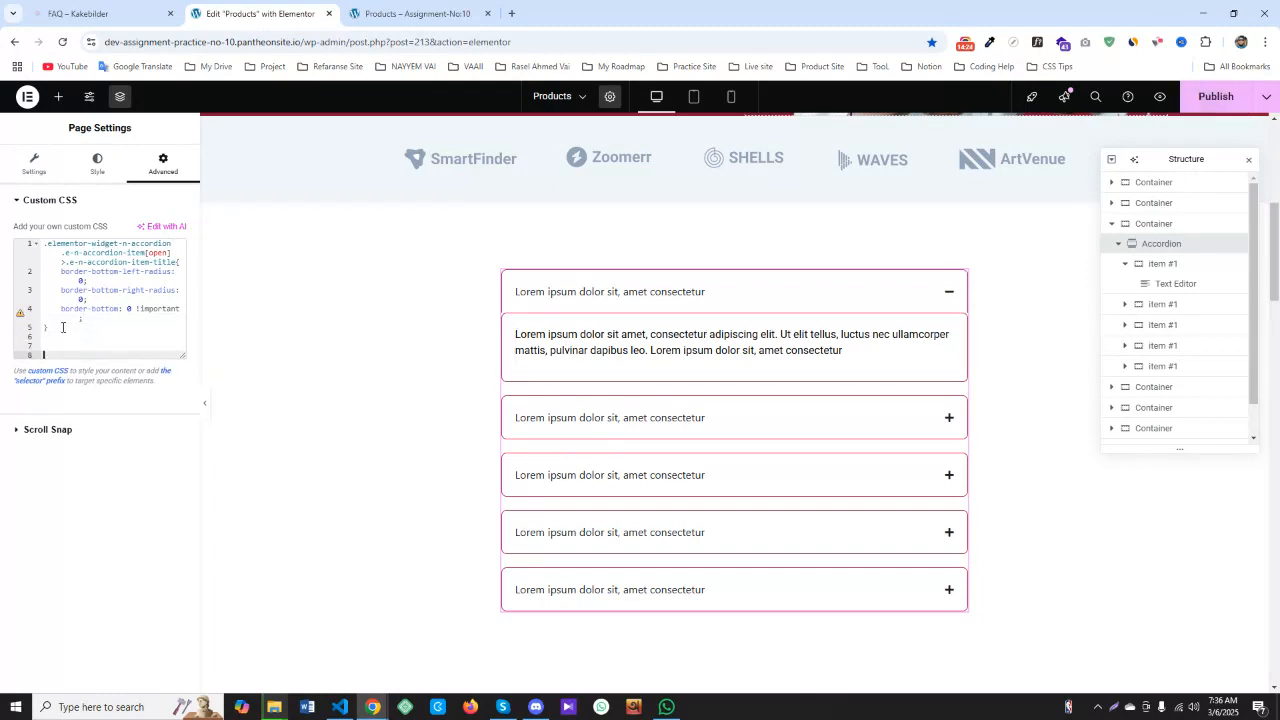
{"action": "key", "text": "Return"}
{"action": "key", "text": "Return"}
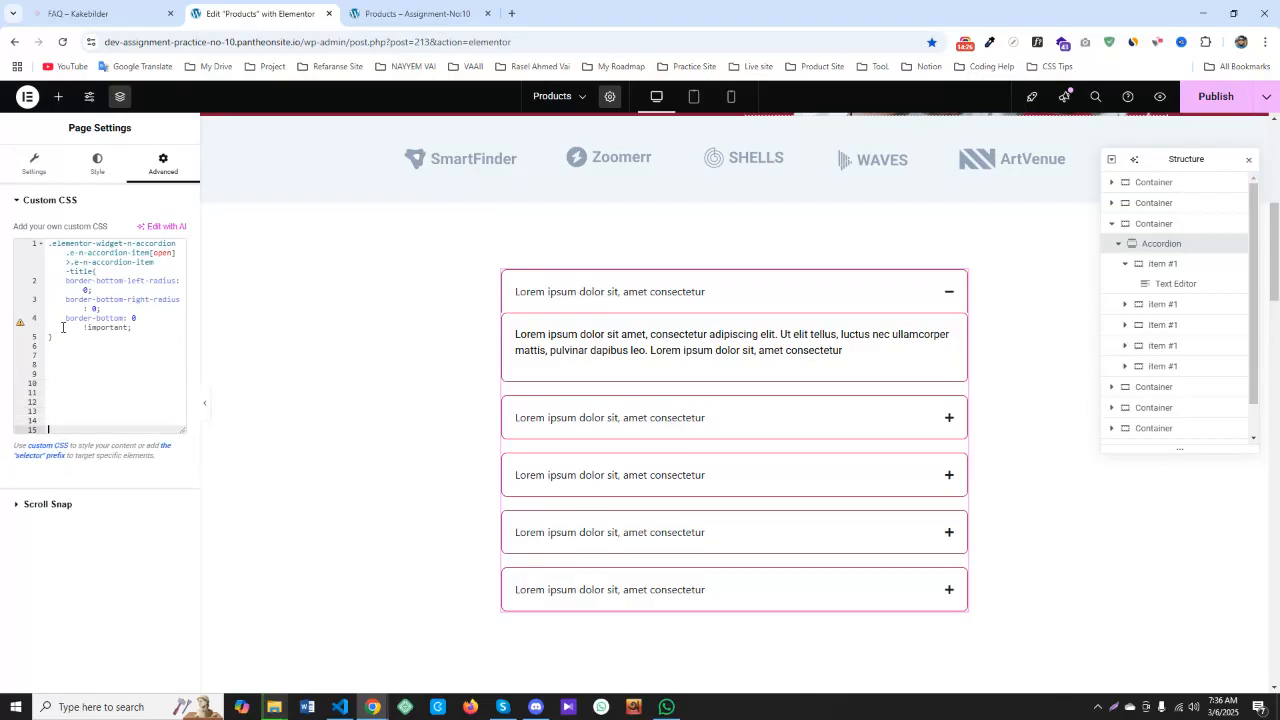
{"action": "left_click", "coordinate": [54, 338]}
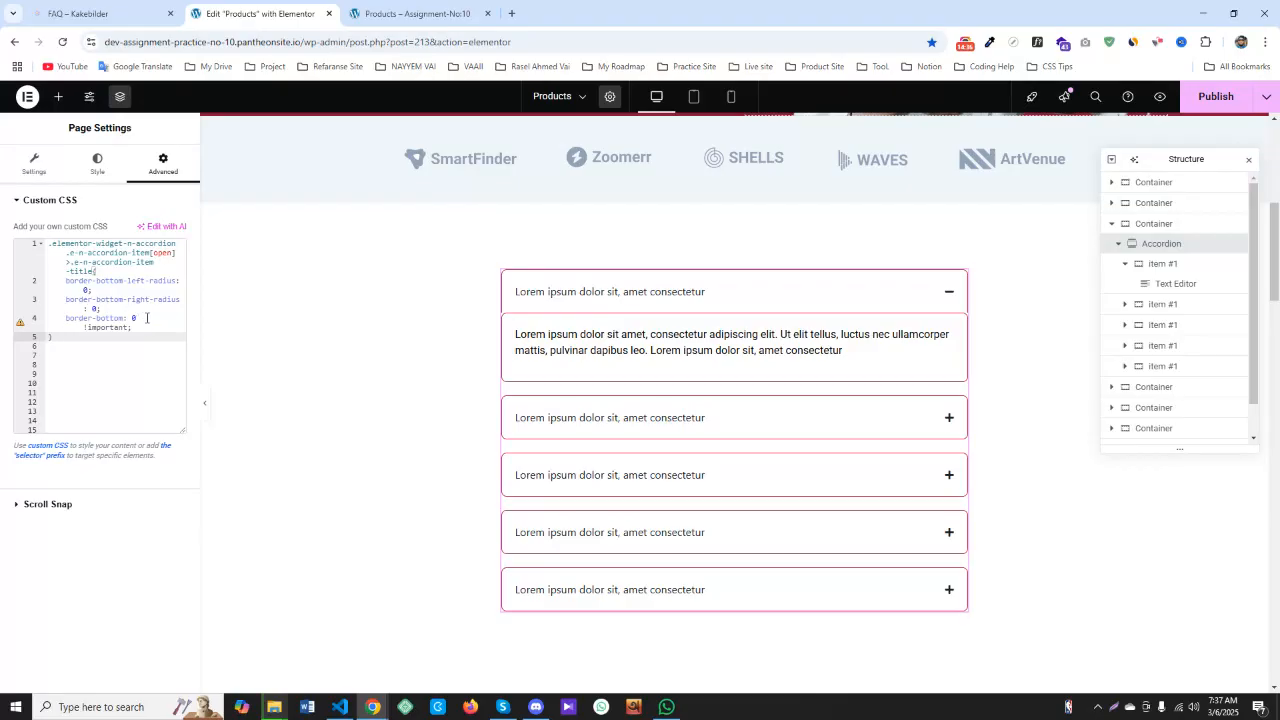
{"action": "left_click_drag", "start_coordinate": [52, 337], "coordinate": [46, 244]}
{"action": "key", "text": "ctrl+c"}
{"action": "left_click", "coordinate": [55, 358]}
{"action": "key", "text": "ctrl+v"}
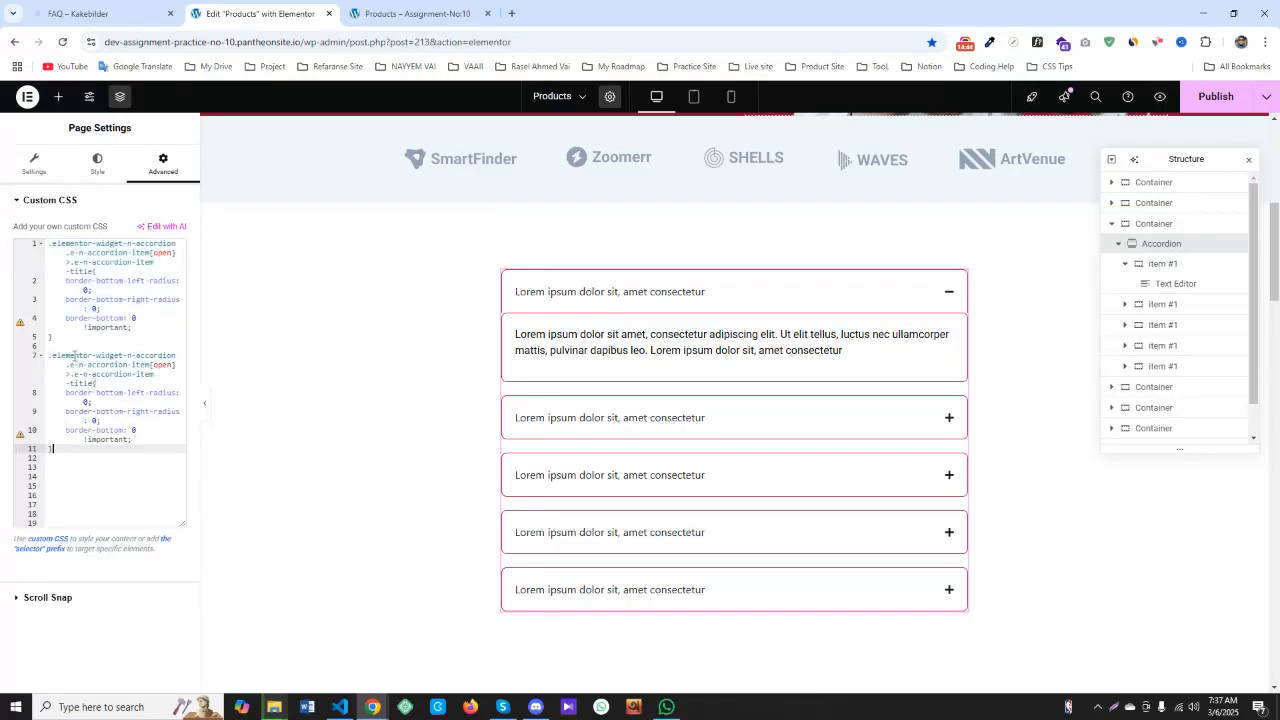
Copy the class elementor-element from the open item's content div on the live page and make it the second rule's target instead of .e-n-accordion-item-title
{"action": "left_click", "coordinate": [153, 374]}
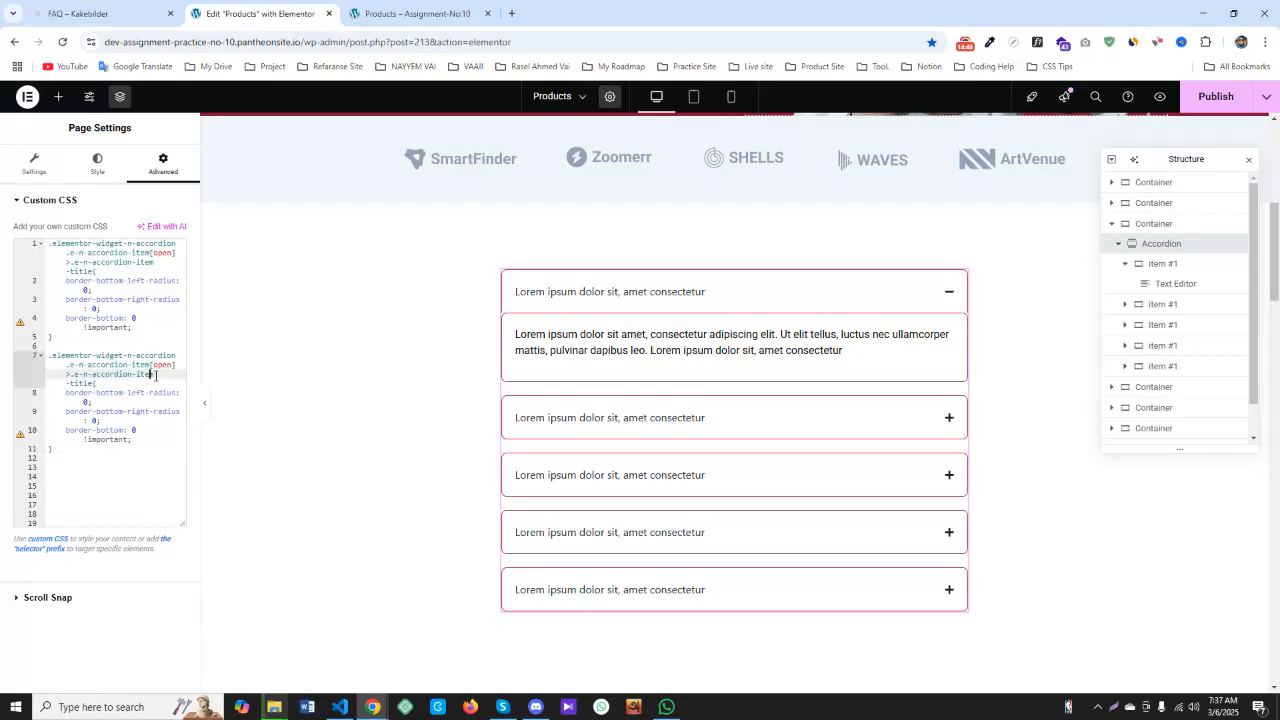
{"action": "left_click", "coordinate": [356, 10]}
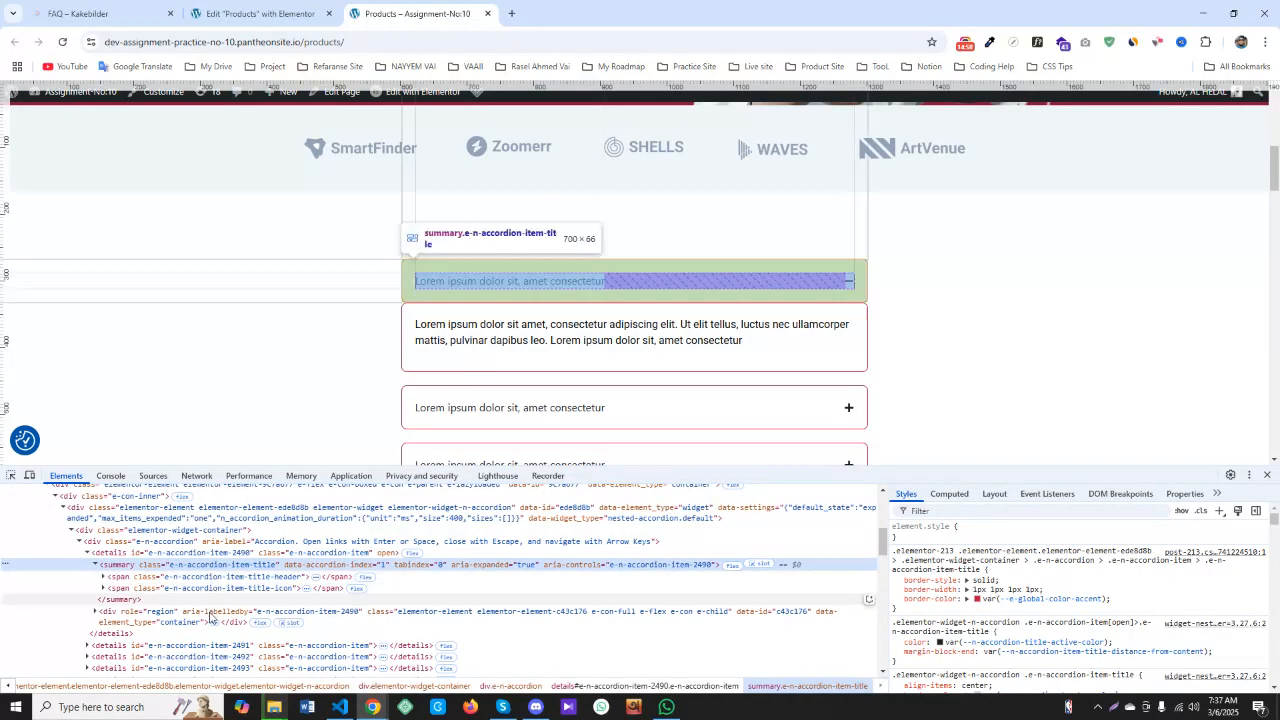
{"action": "left_click", "coordinate": [436, 615]}
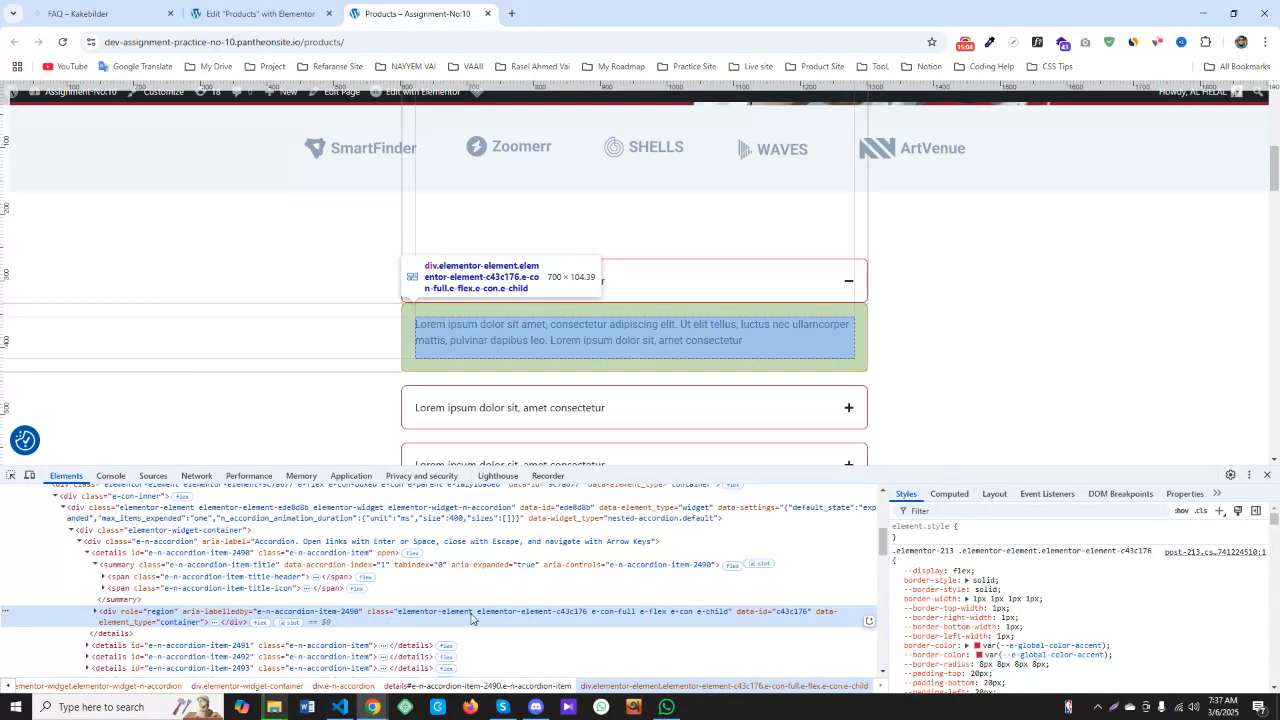
{"action": "double_click", "coordinate": [474, 612]}
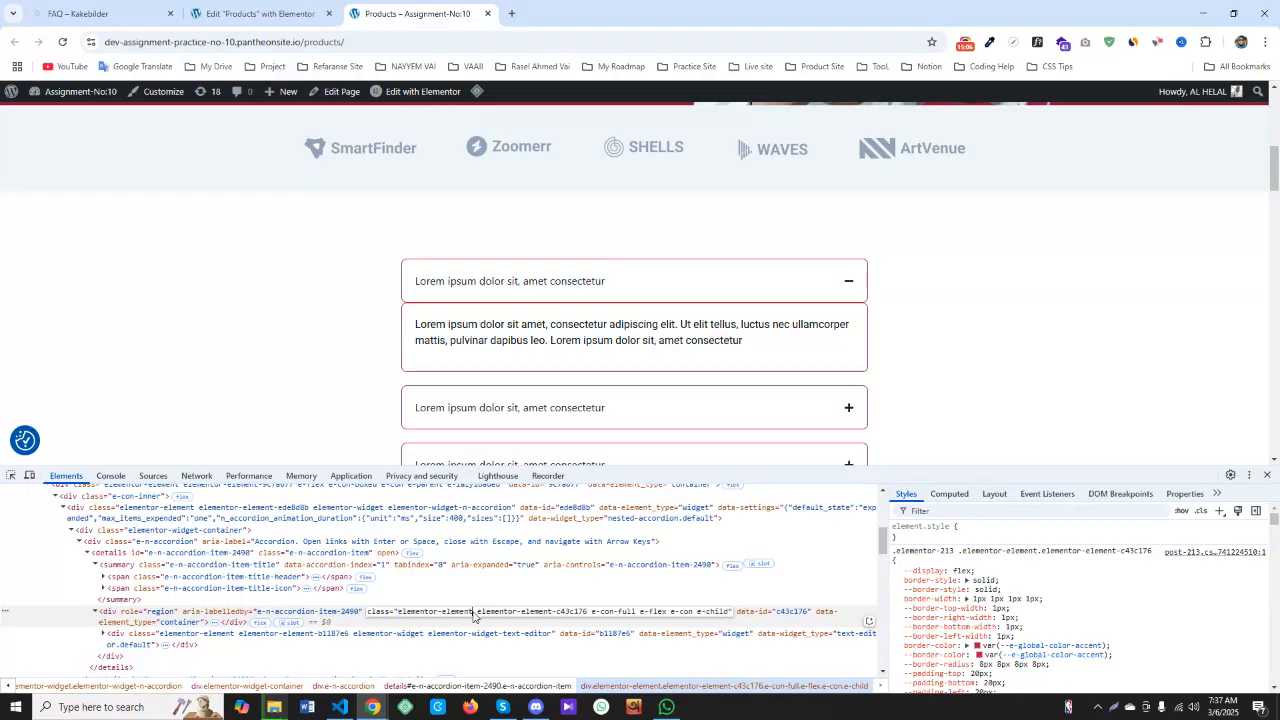
{"action": "left_click_drag", "start_coordinate": [472, 612], "coordinate": [398, 616]}
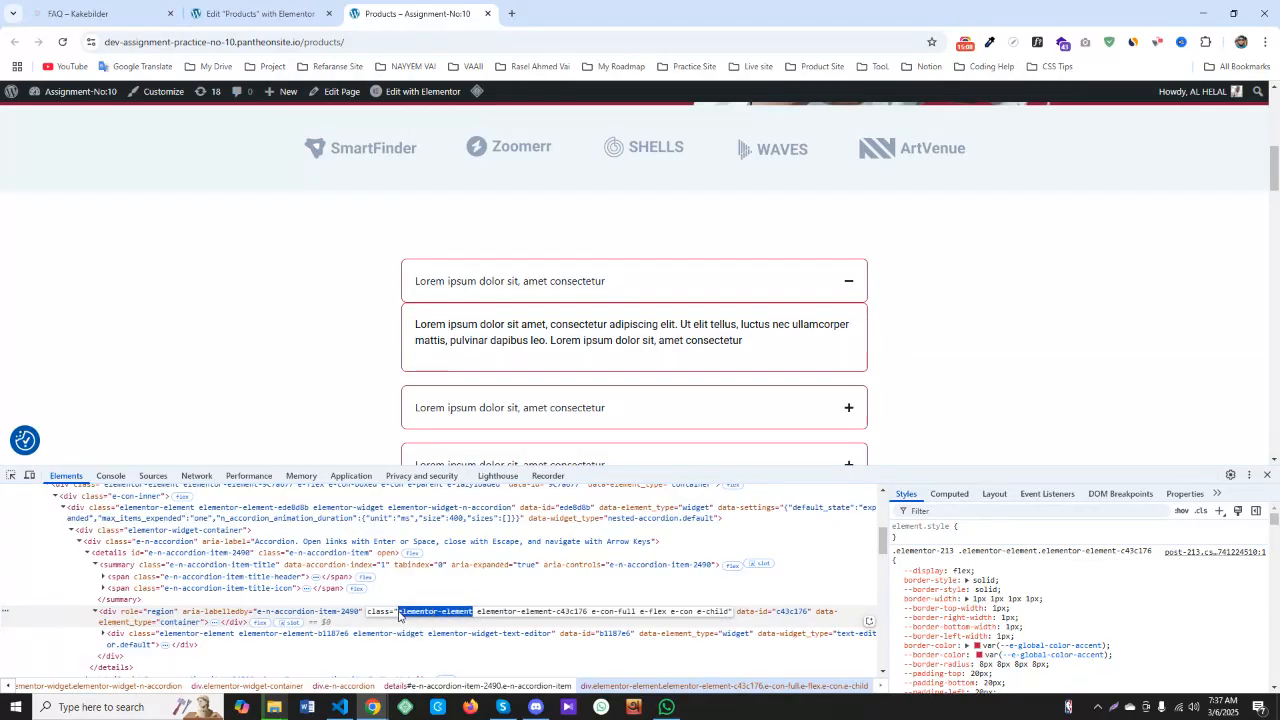
{"action": "left_click", "coordinate": [258, 13]}
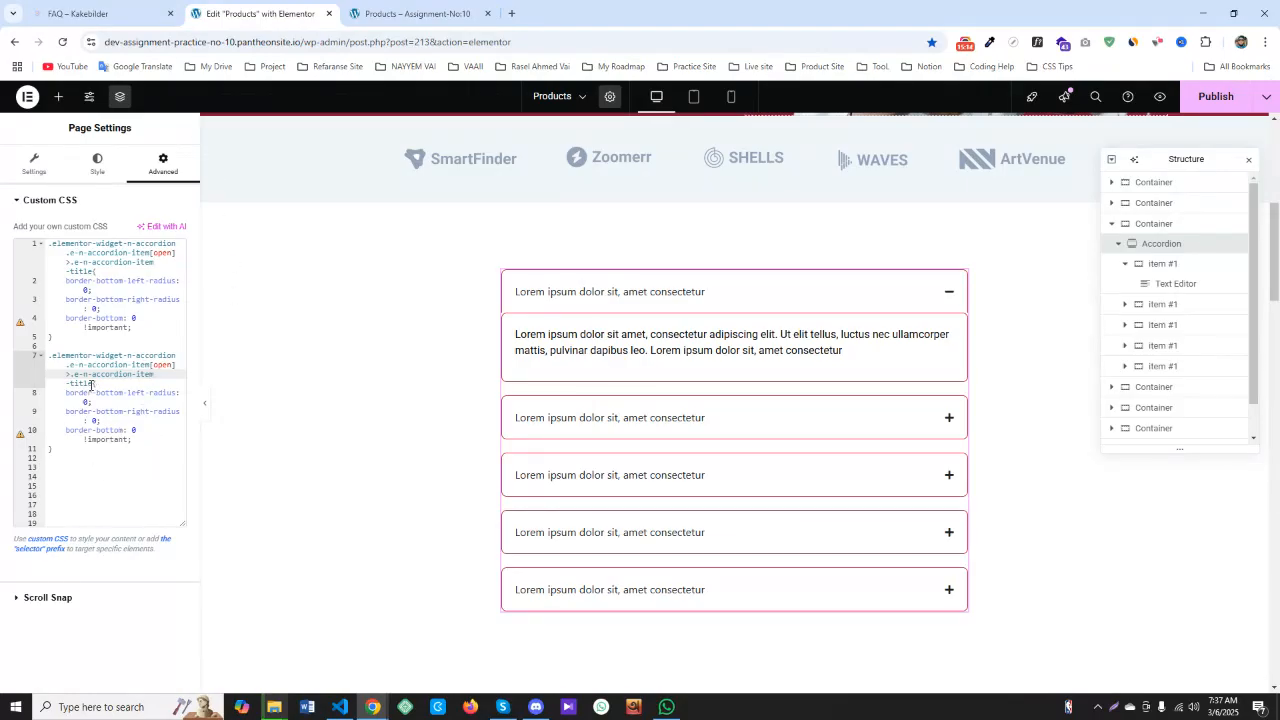
{"action": "left_click_drag", "start_coordinate": [91, 385], "coordinate": [75, 374]}
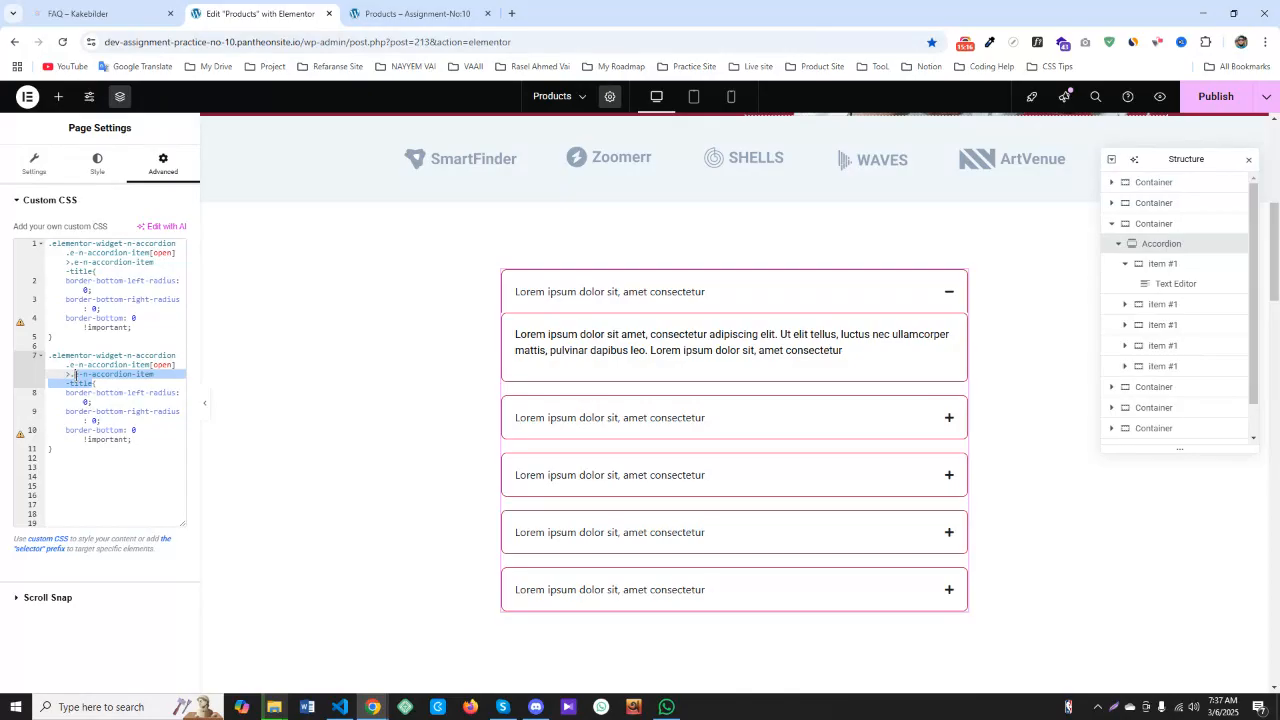
{"action": "key", "text": "ctrl+v"}
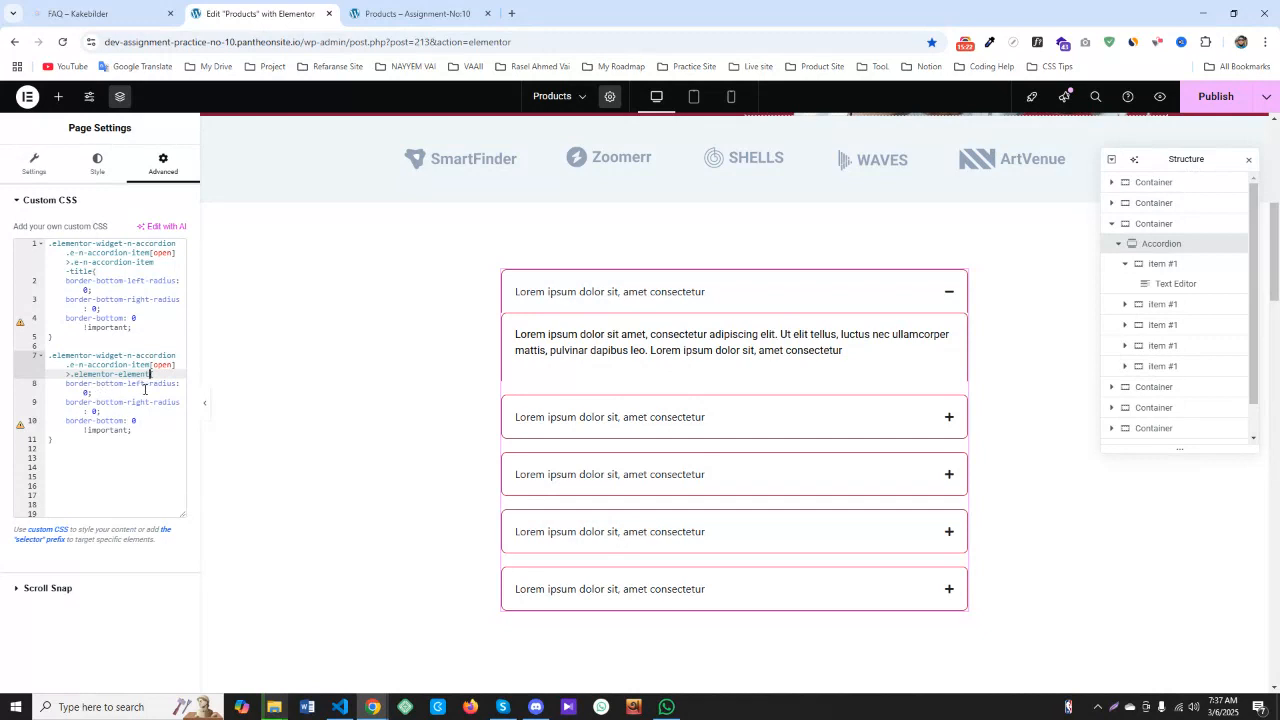
Change the second rule's two radius declarations to border-top-left-radius: 0; and border-top-right-radius: 0;
{"action": "double_click", "coordinate": [110, 383]}
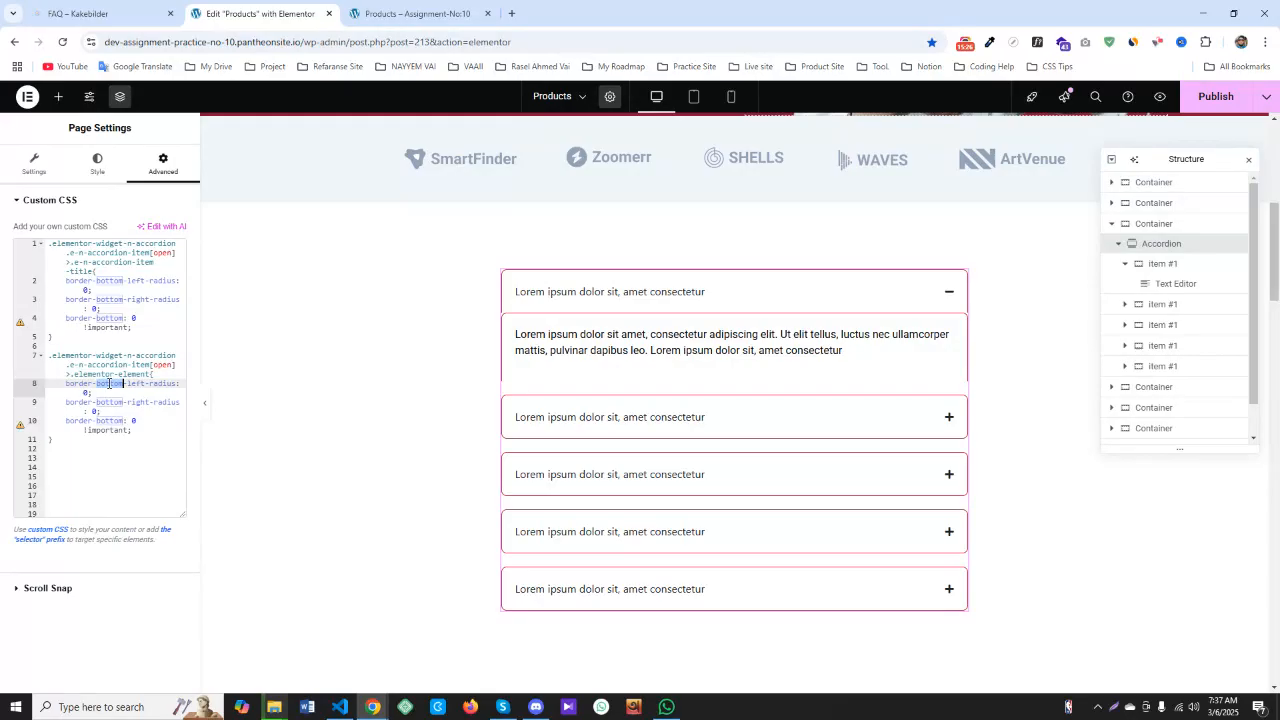
{"action": "type", "text": "top"}
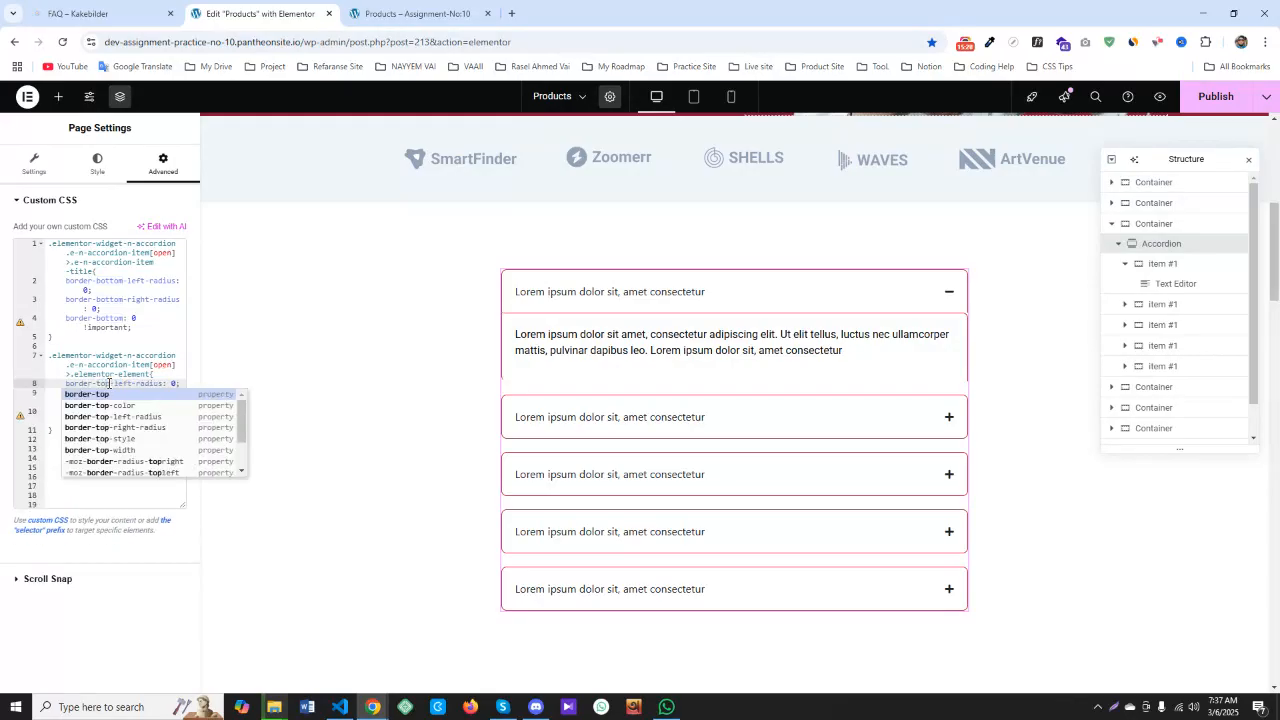
{"action": "key", "text": "Escape"}
{"action": "double_click", "coordinate": [110, 393]}
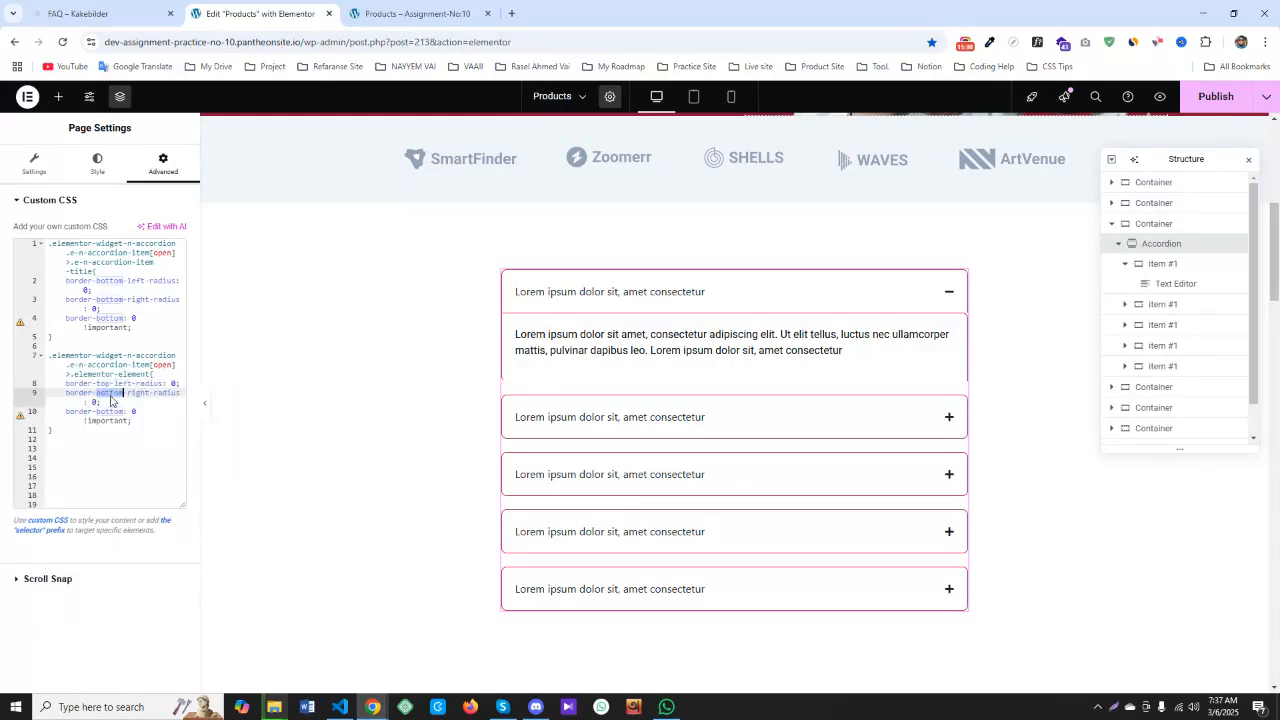
{"action": "type", "text": "top"}
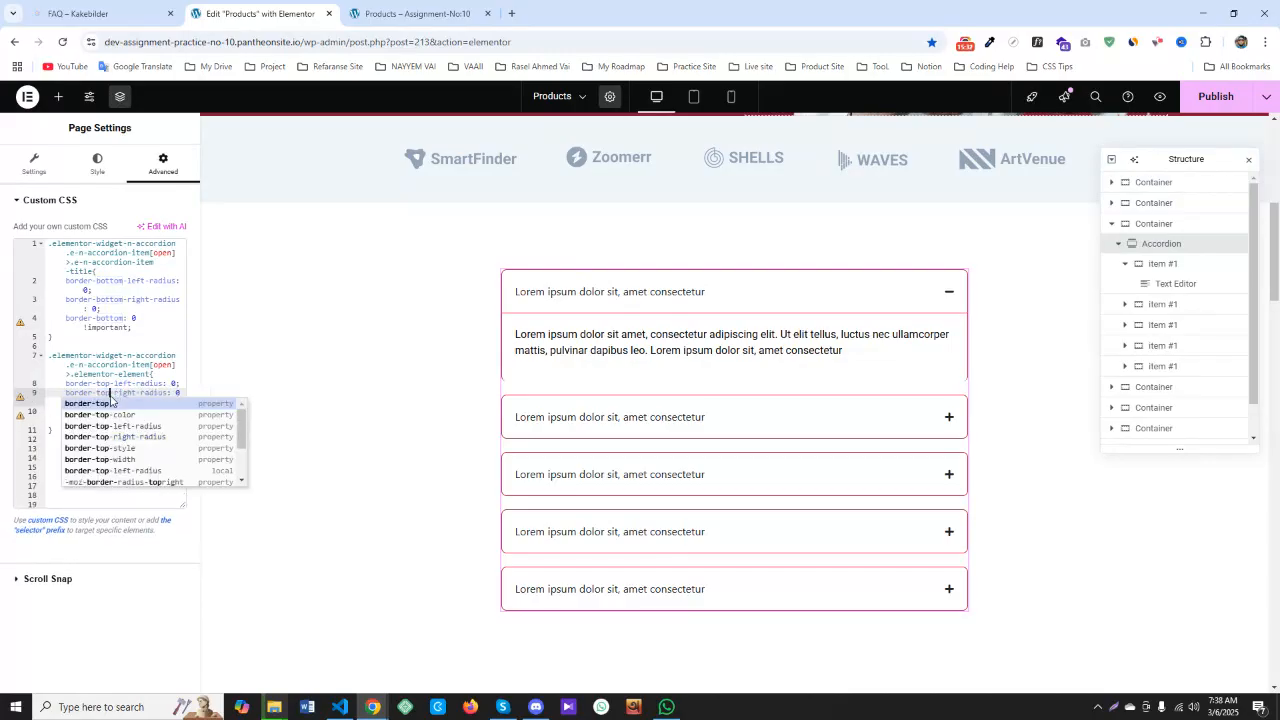
{"action": "left_click", "coordinate": [149, 375]}
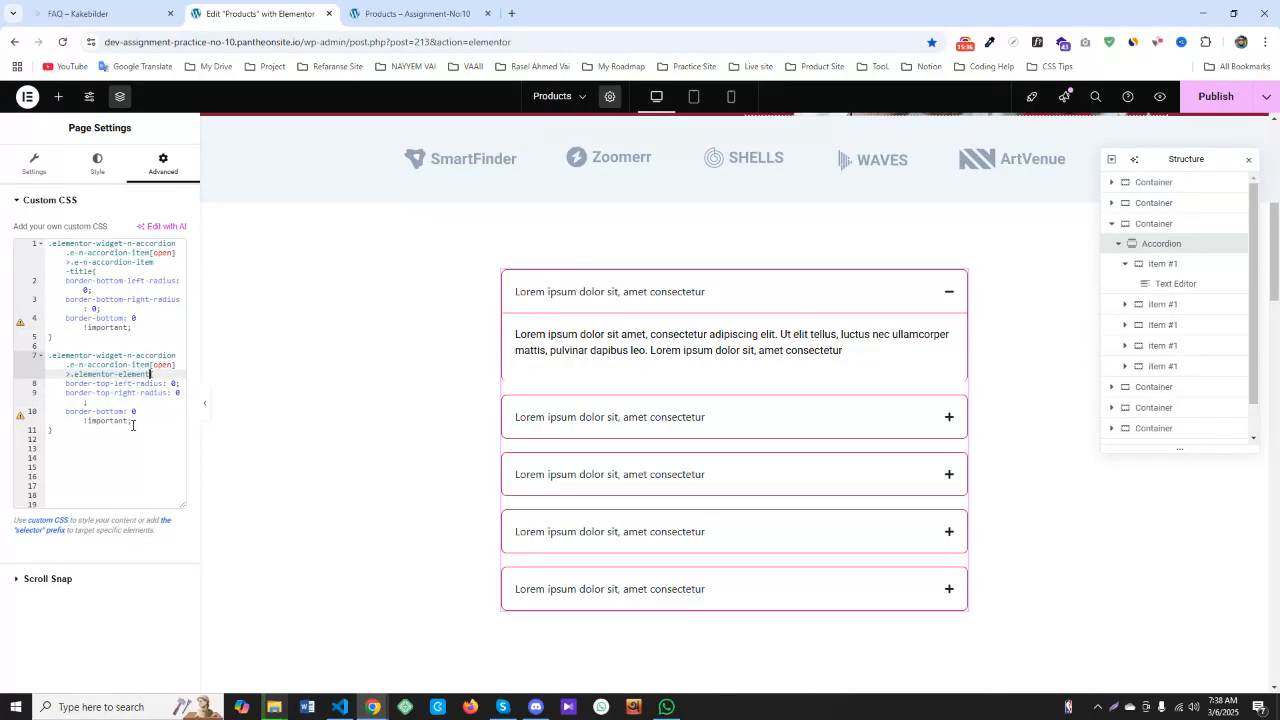
Change the second rule's last declaration to border-top: 0 !important; and publish the page
{"action": "left_click_drag", "start_coordinate": [133, 424], "coordinate": [110, 410]}
{"action": "double_click", "coordinate": [110, 411]}
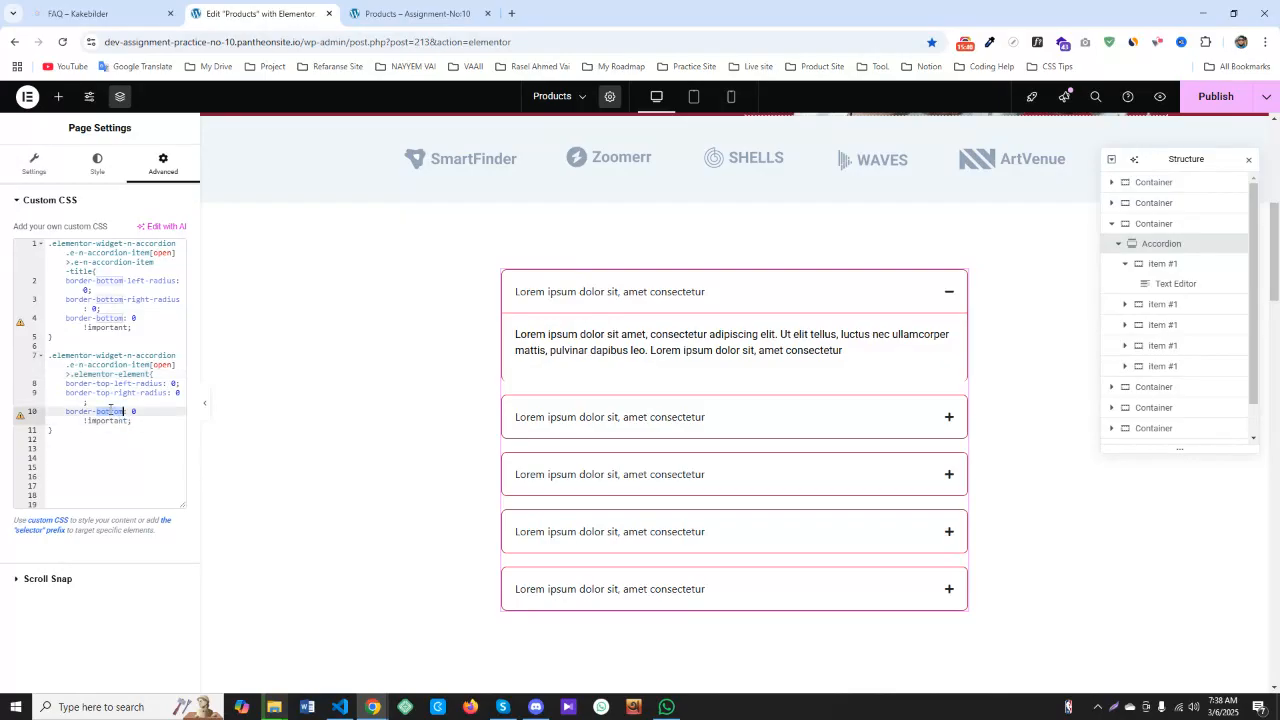
{"action": "type", "text": "top"}
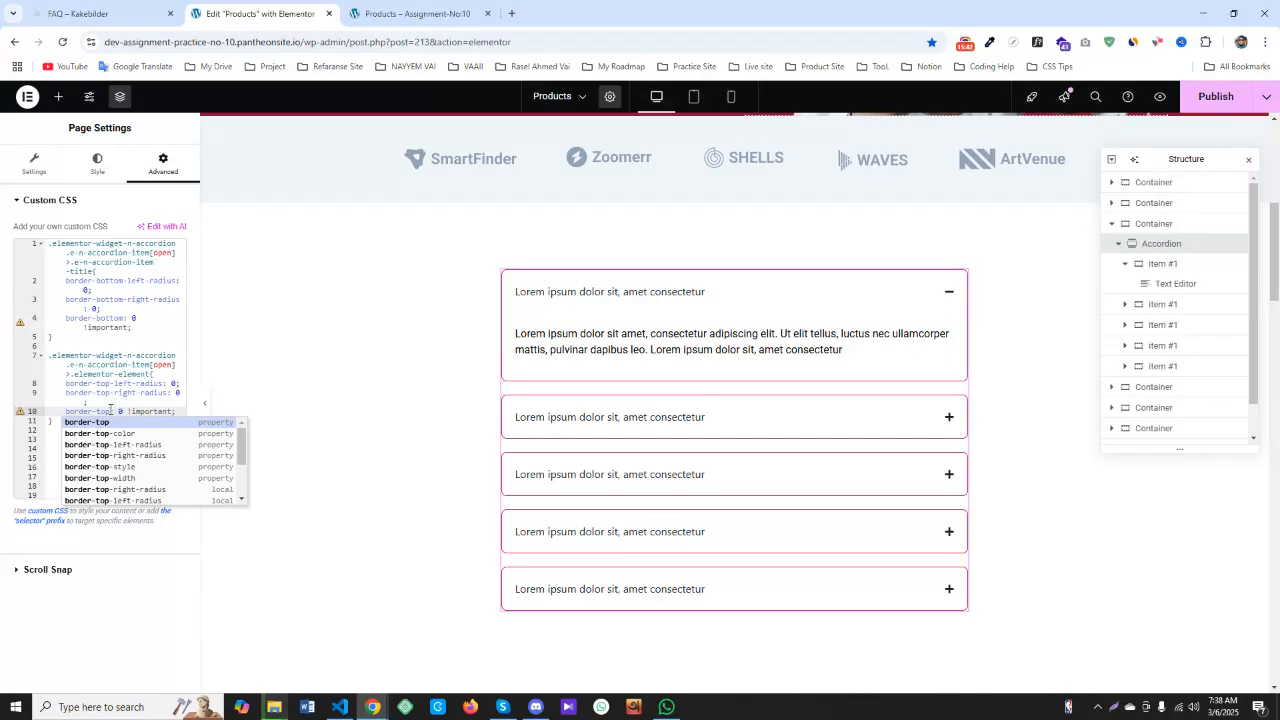
{"action": "left_click", "coordinate": [1202, 104]}
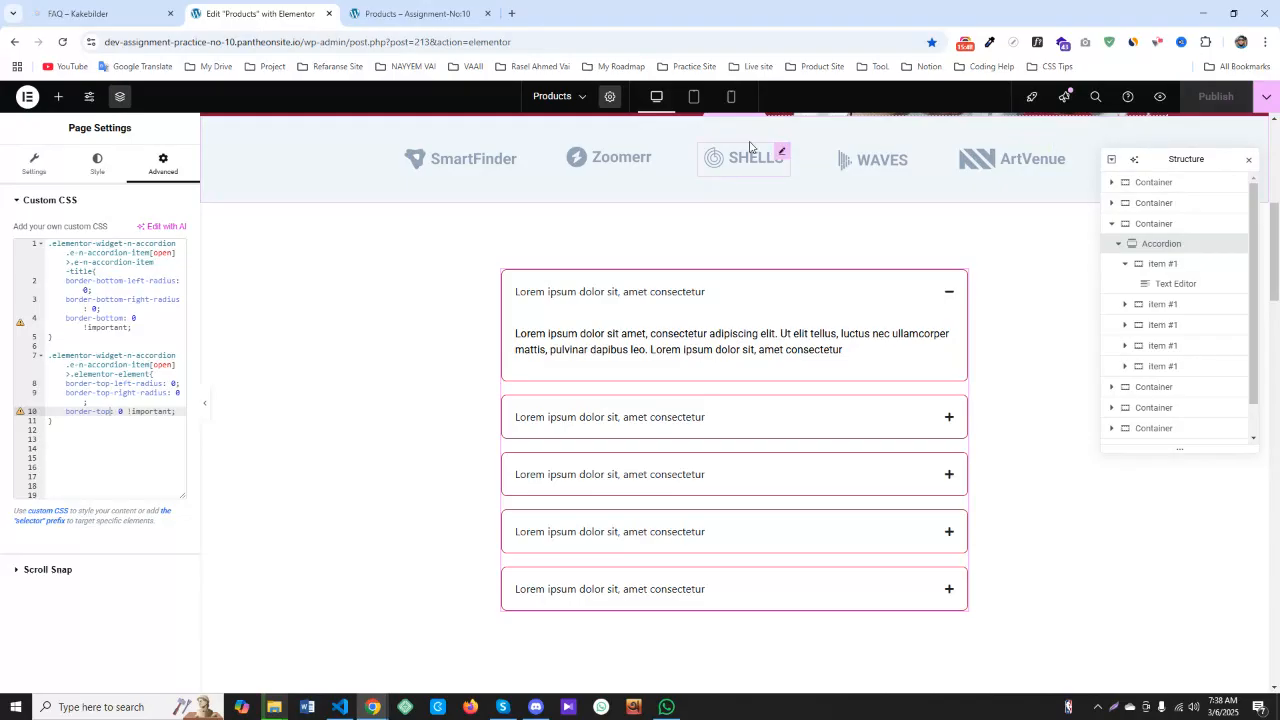
Reload the live Products page and close the developer tools to view the whole accordion
{"action": "left_click", "coordinate": [438, 12]}
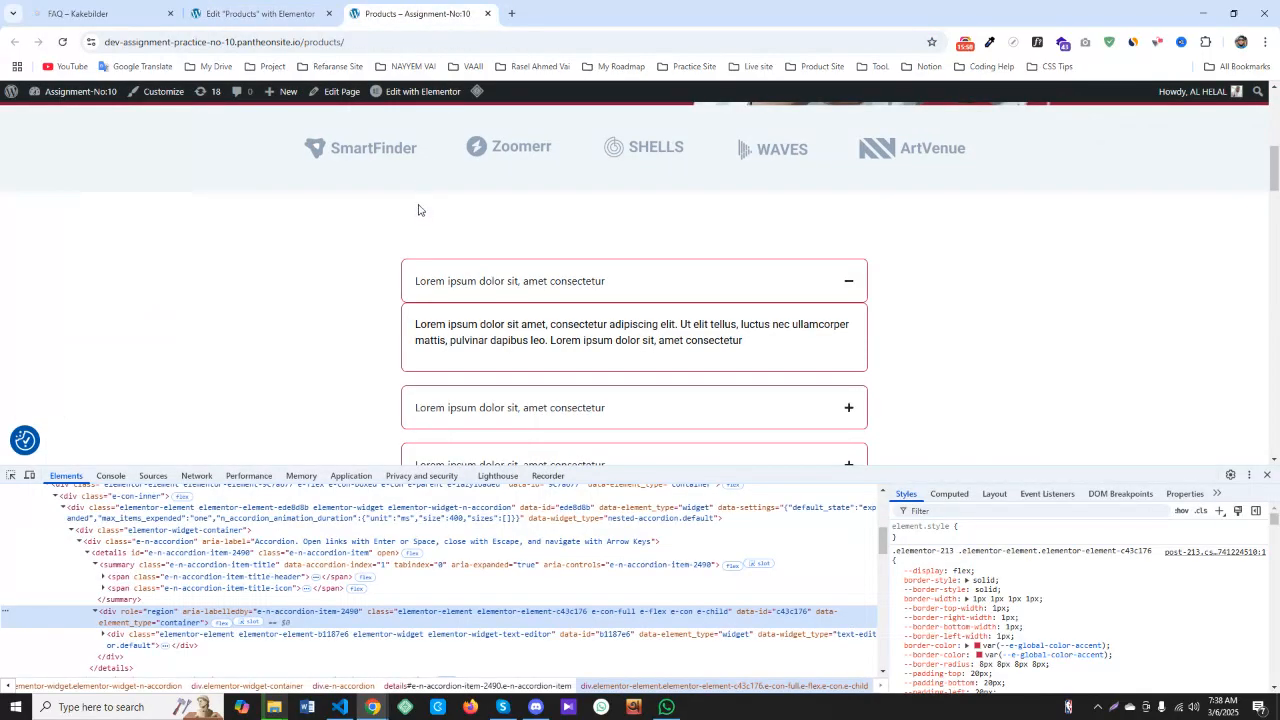
{"action": "key", "text": "ctrl+r"}
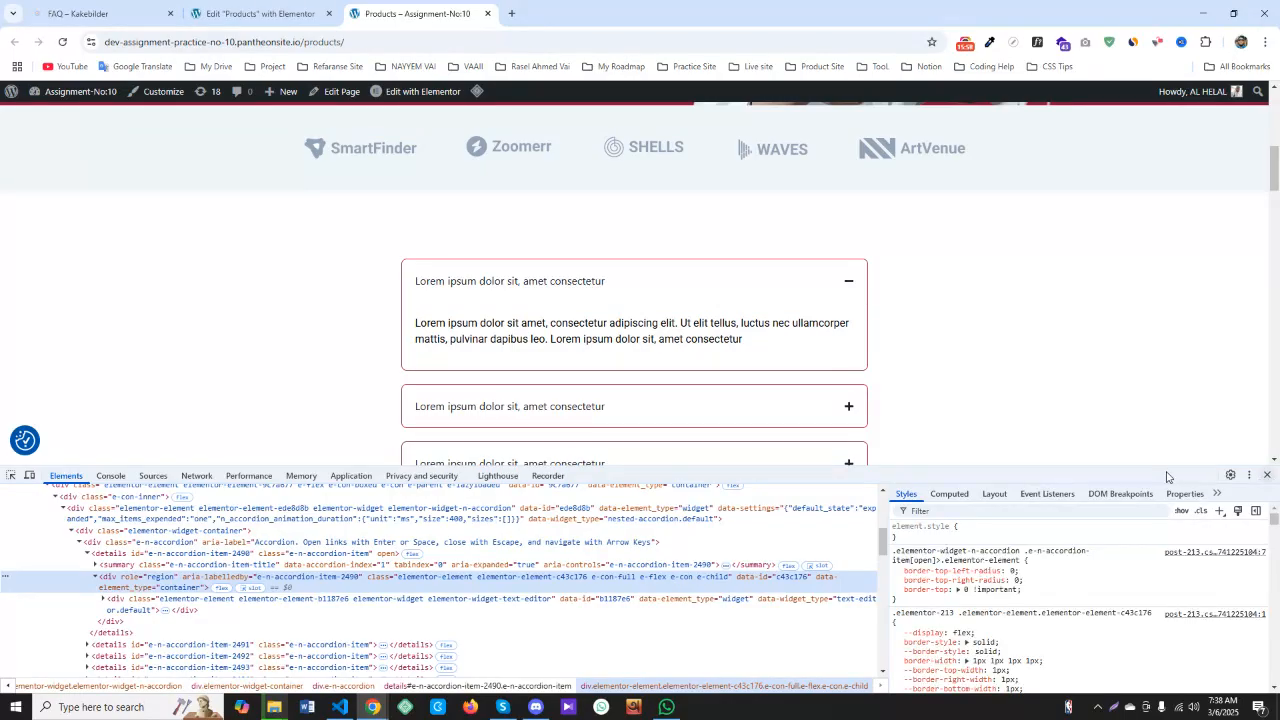
{"action": "key", "text": "F12"}
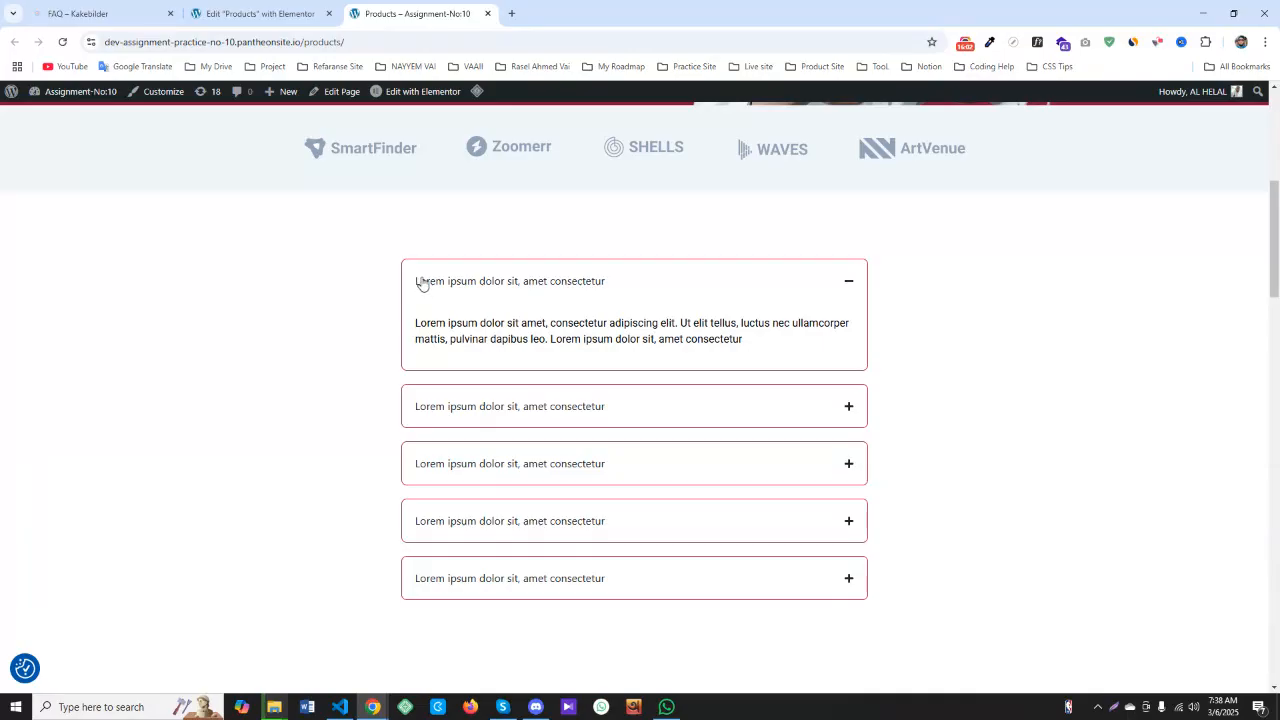
{"action": "left_click", "coordinate": [262, 14]}
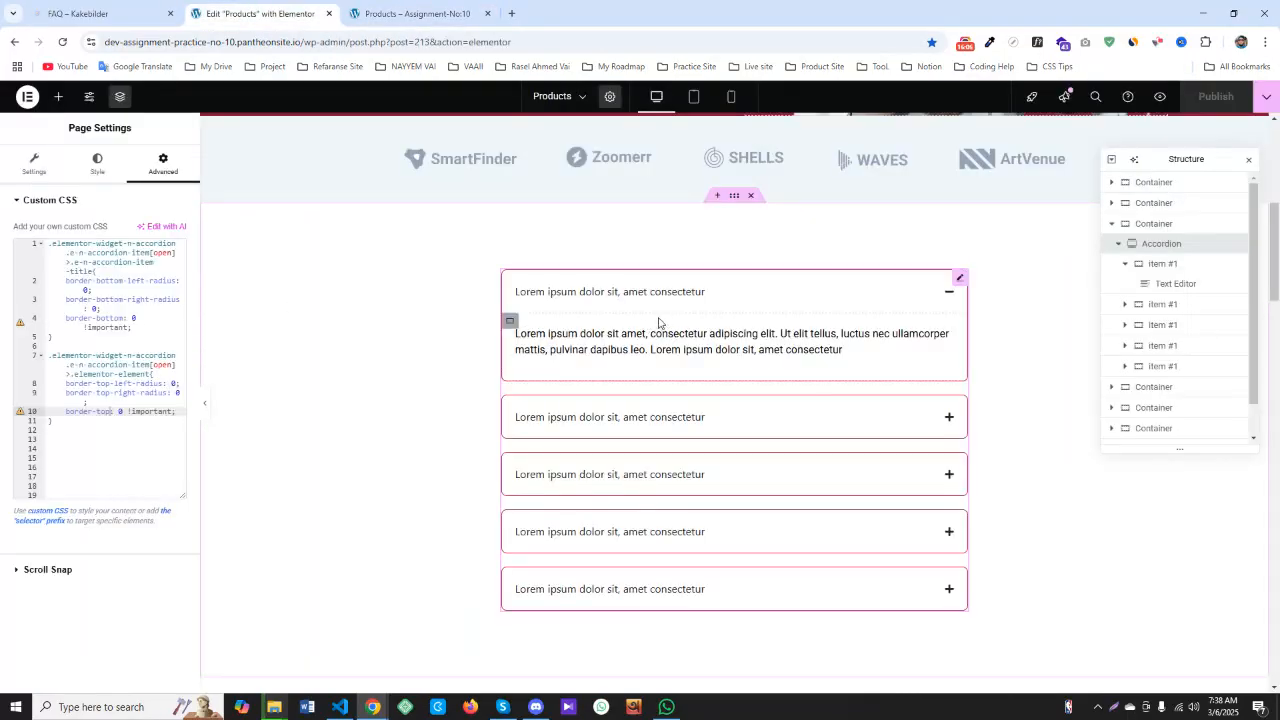
{"action": "left_click", "coordinate": [417, 14]}
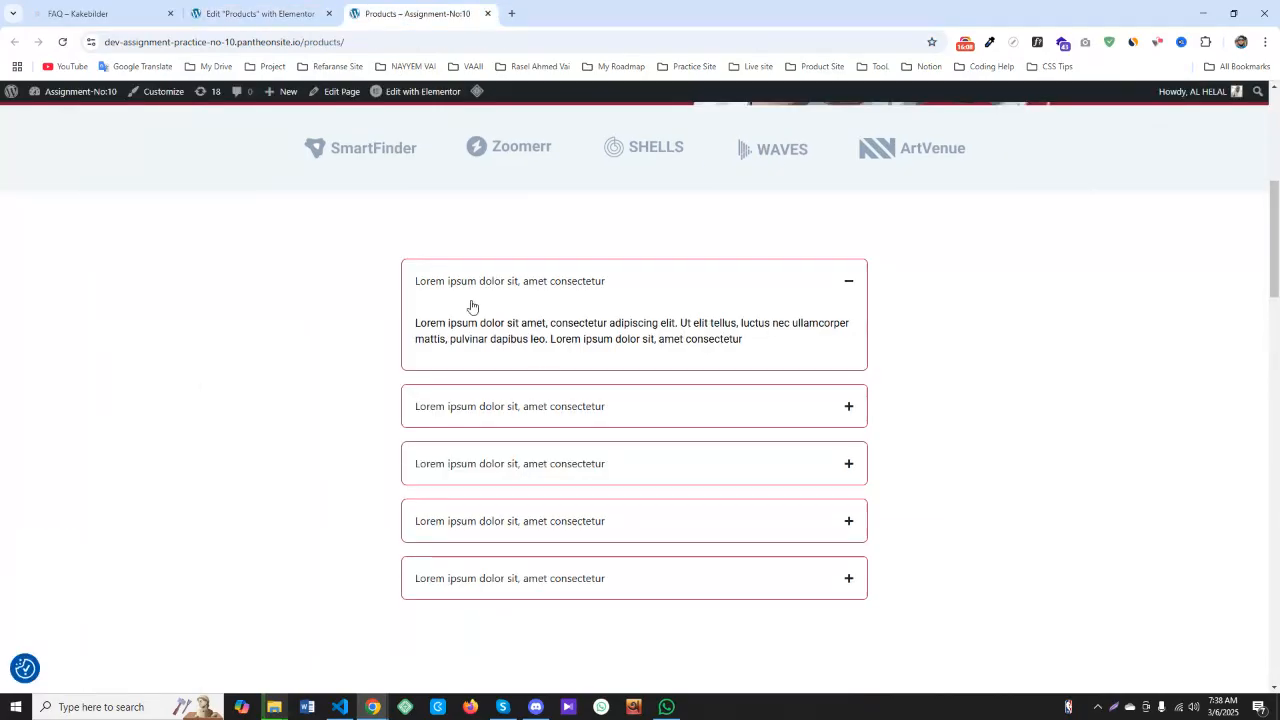
Test the live accordion by toggling the first item and opening each item below it in turn, checking the joined borders
{"action": "left_click", "coordinate": [543, 284]}
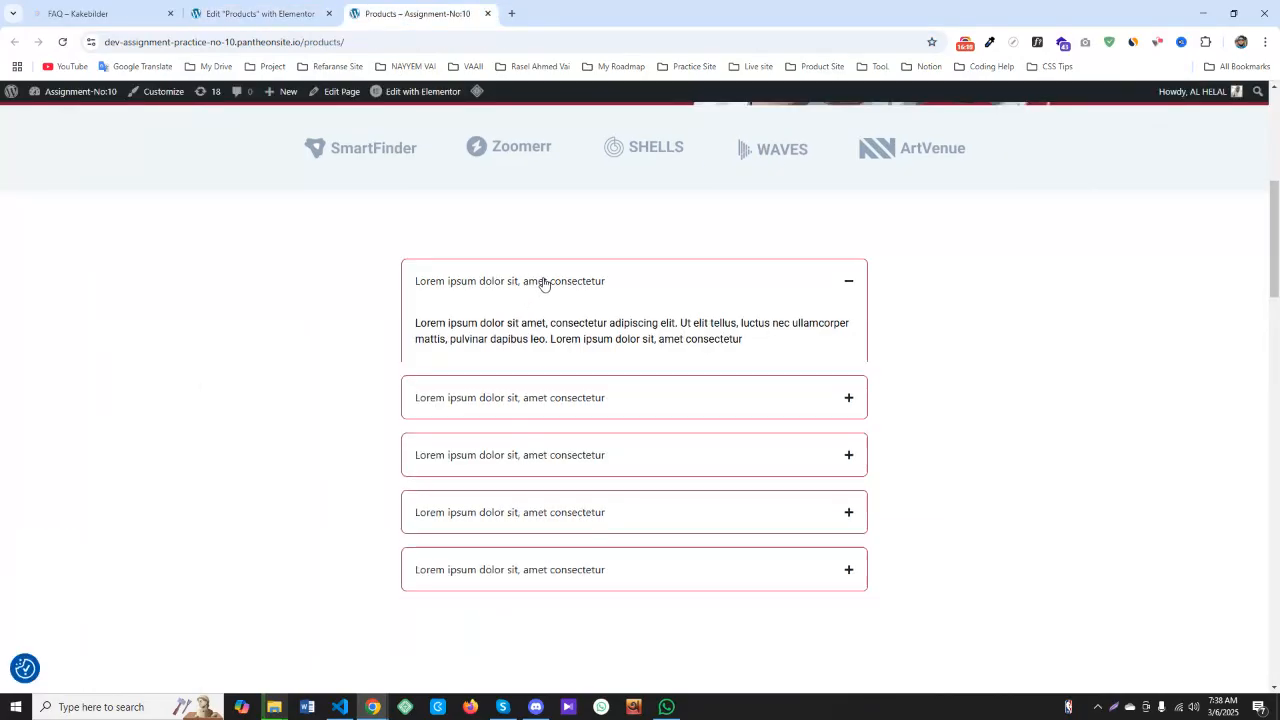
{"action": "left_click", "coordinate": [543, 284]}
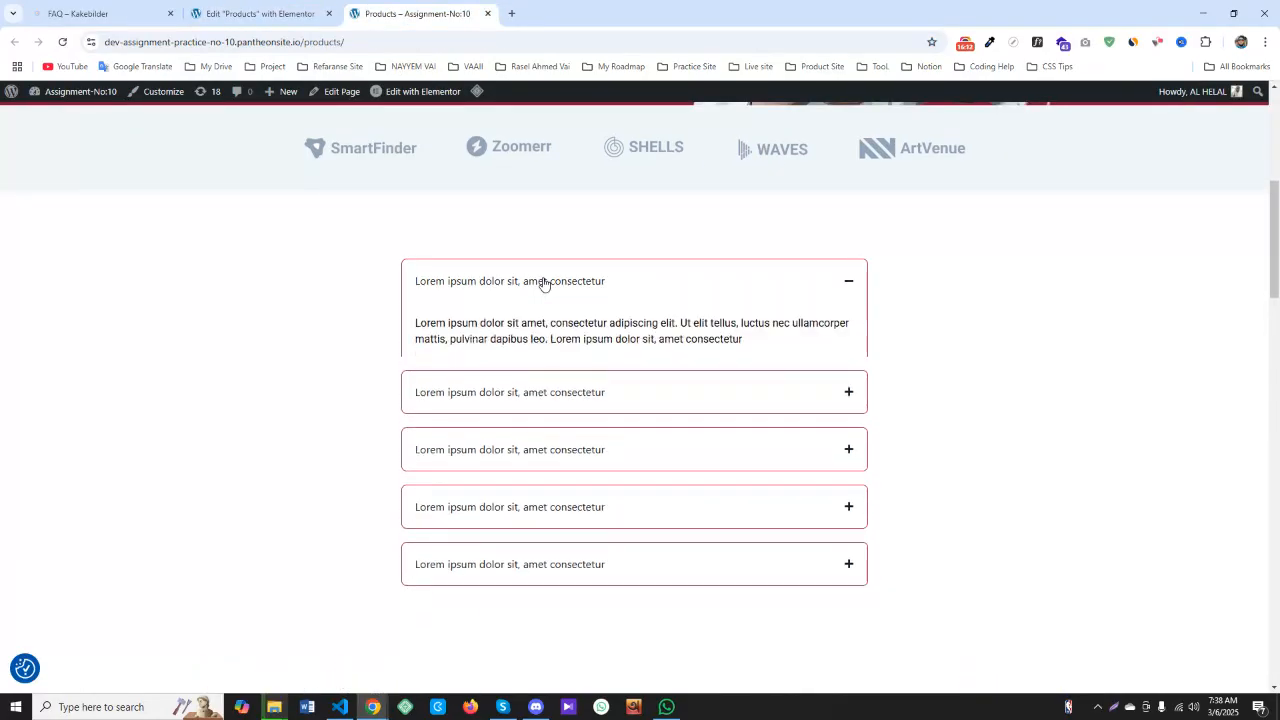
{"action": "left_click", "coordinate": [533, 401]}
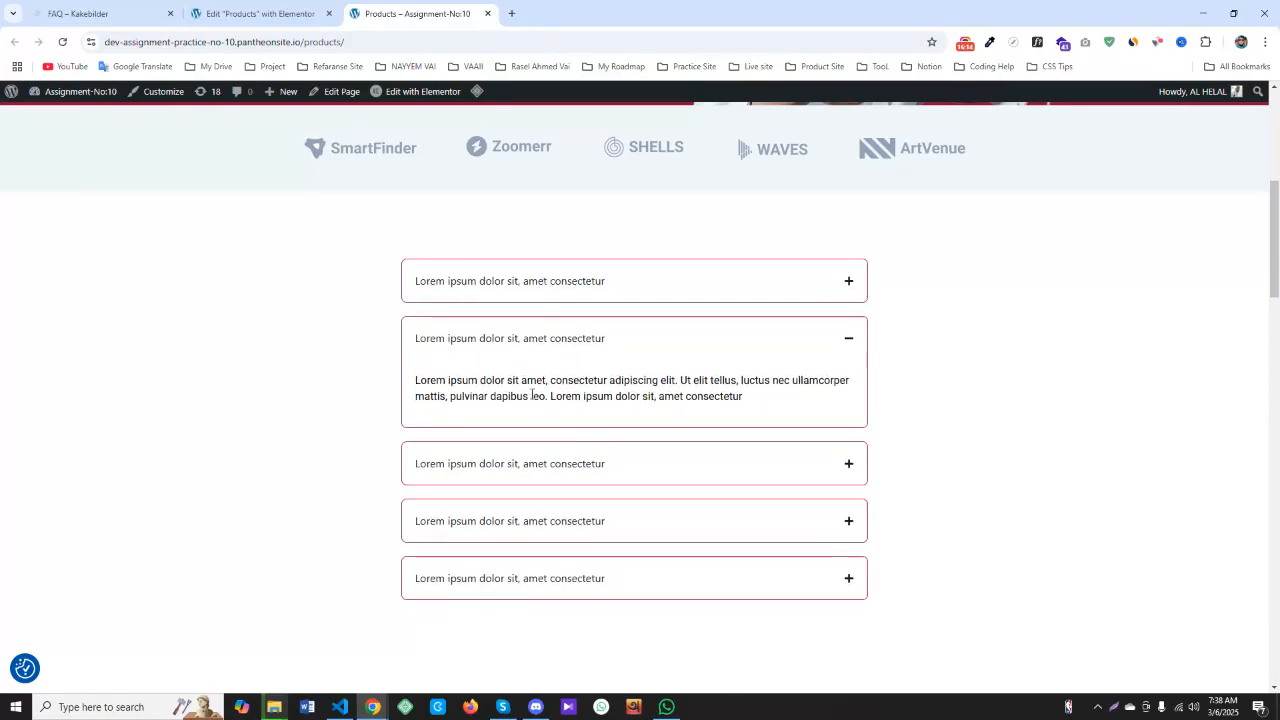
{"action": "left_click", "coordinate": [531, 464]}
{"action": "left_click", "coordinate": [537, 521]}
{"action": "left_click", "coordinate": [552, 578]}
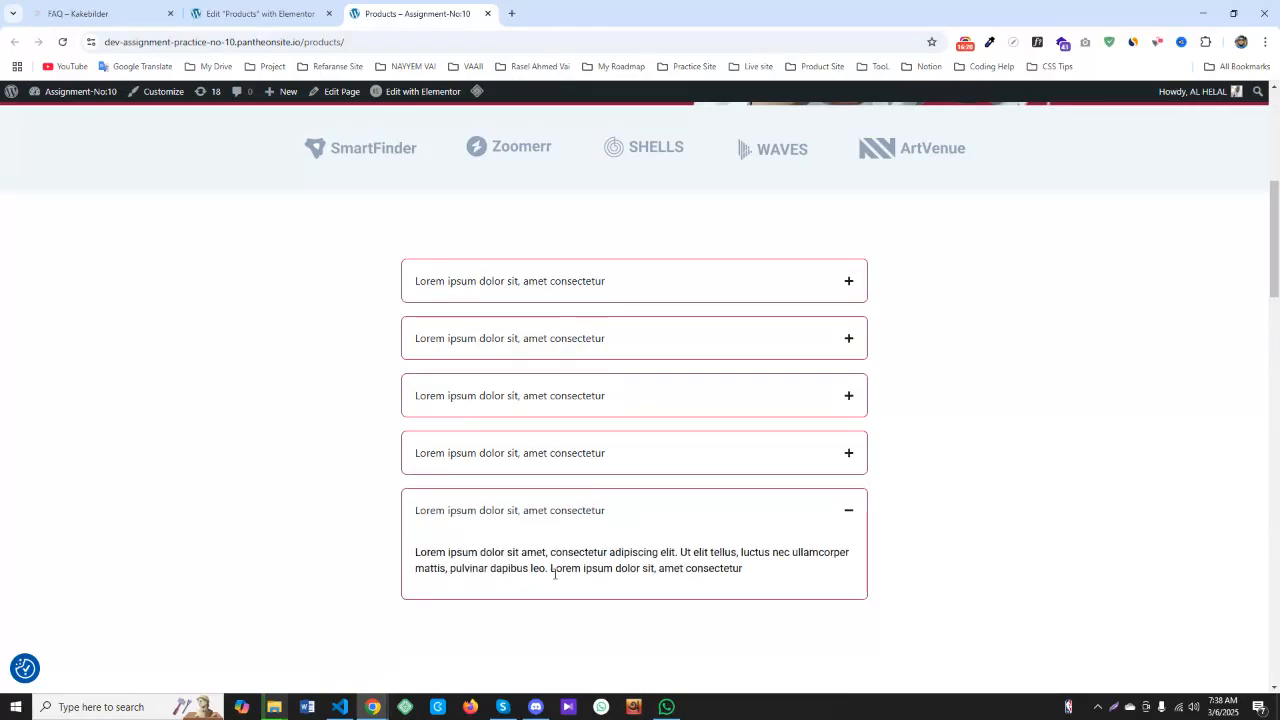